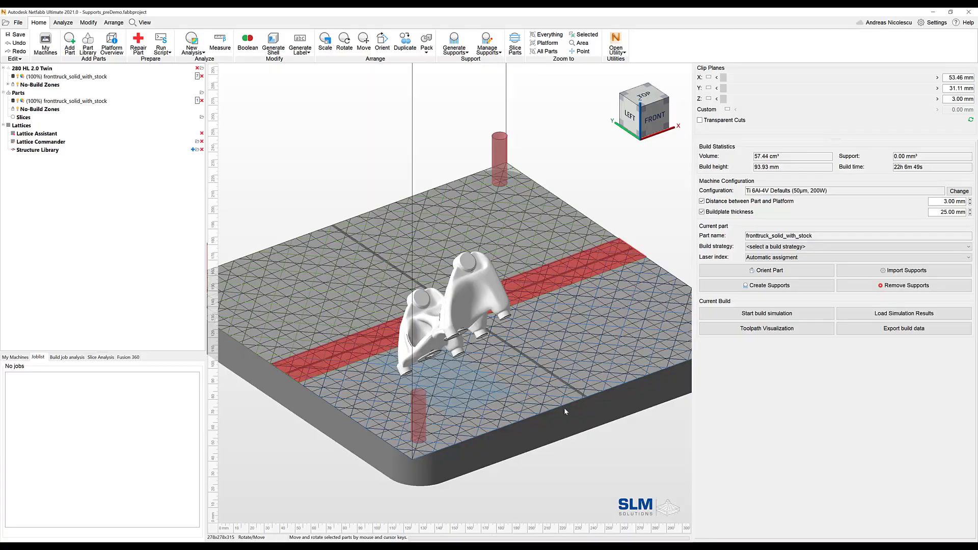
- Start support generation for the fronttruck_solid_with_stock part and show the cluster detection analysis settings
right_click_drag(436, 370, 403, 333)
key("3")
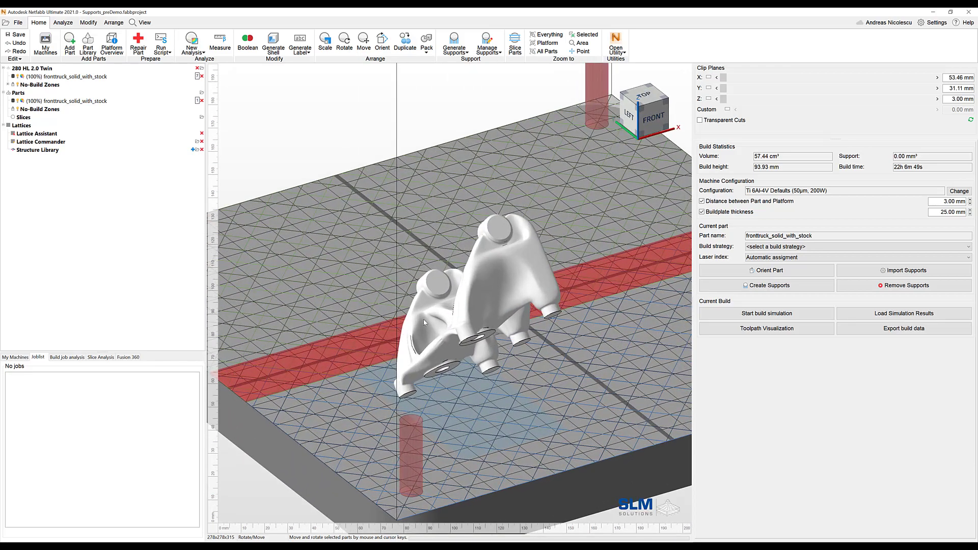
right_click_drag(505, 285, 458, 317)
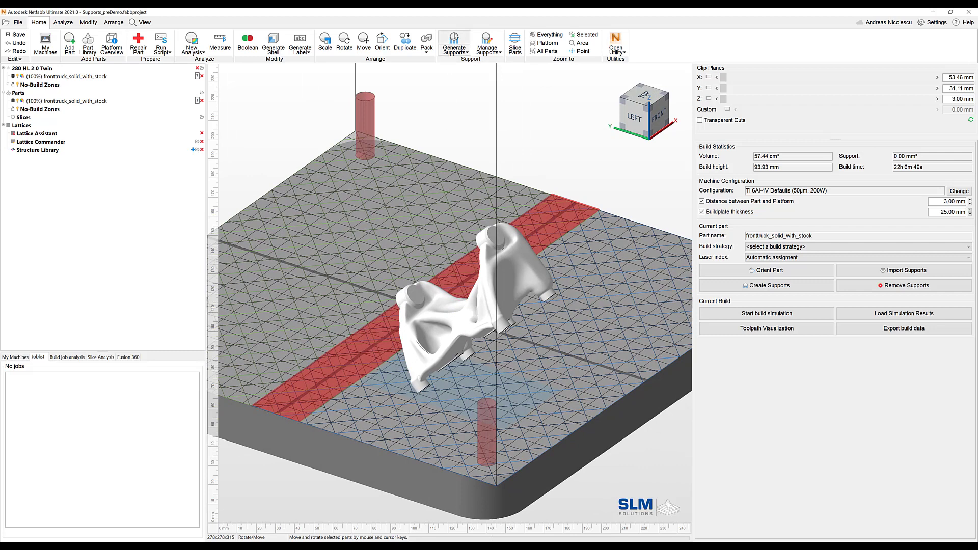
left_click(454, 42)
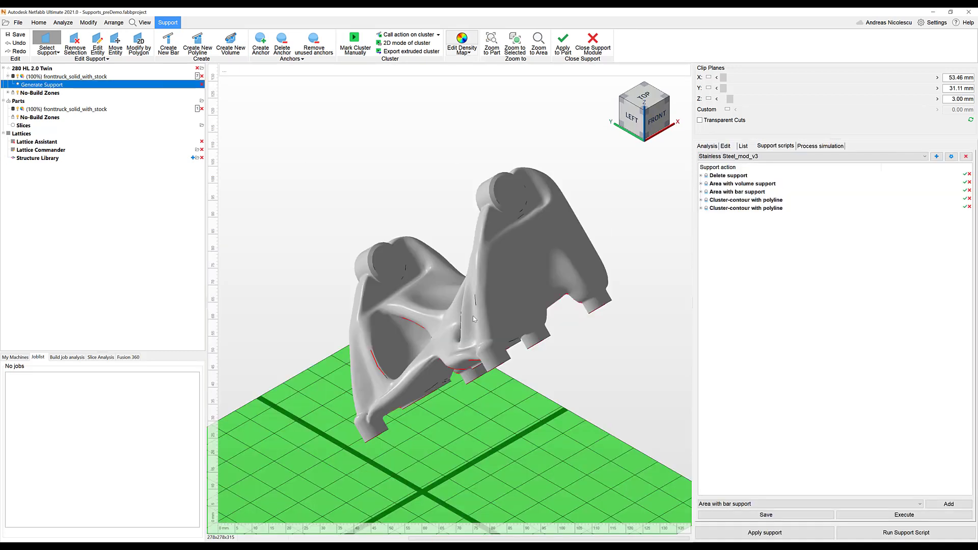
left_click(706, 146)
- Examine the critical downskin areas marked on the underside of the part
right_click_drag(475, 279, 581, 254)
right_click_drag(550, 288, 442, 241)
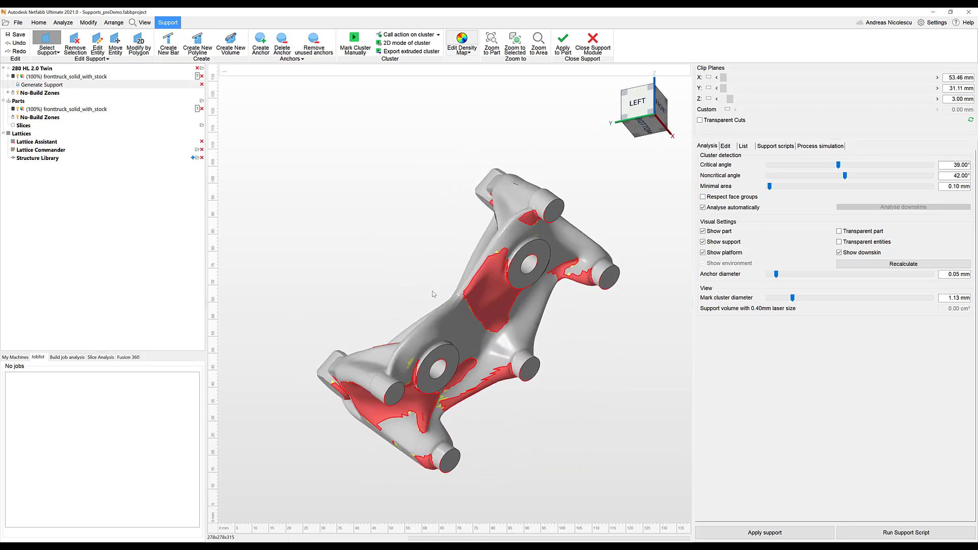
mouse_move(434, 294)
right_mouse_down()
mouse_move(433, 354)
mouse_move(421, 269)
right_mouse_up()
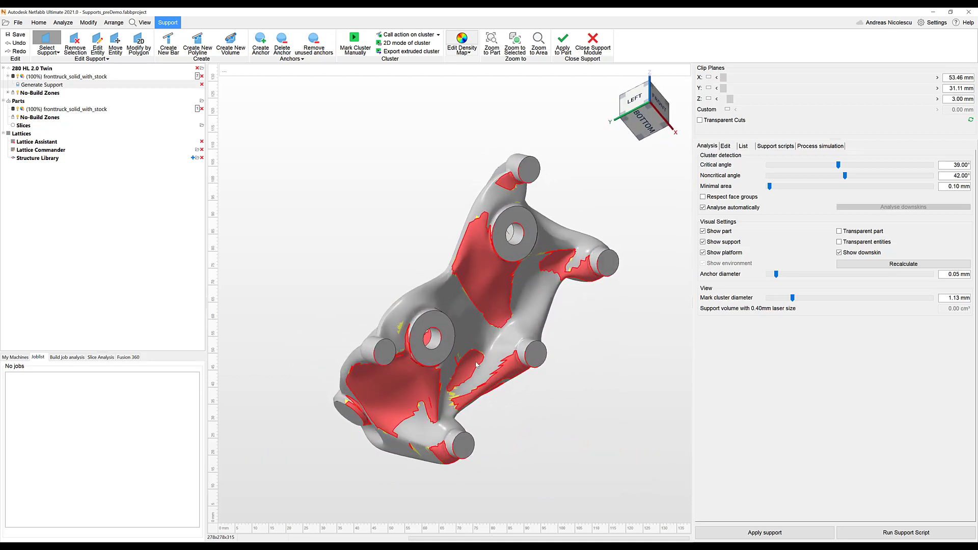
right_click_drag(475, 365, 531, 433)
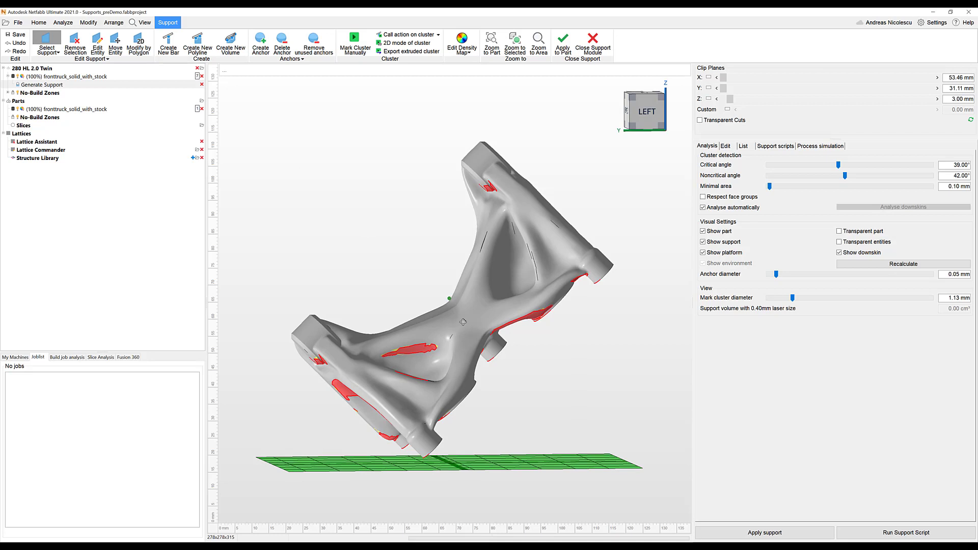
right_click_drag(408, 306, 375, 284)
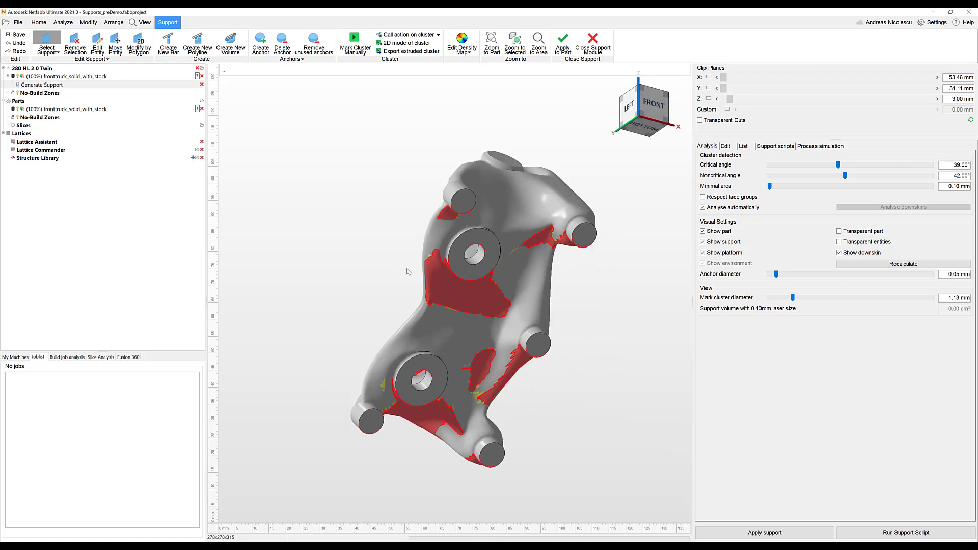
right_click_drag(423, 312, 451, 303)
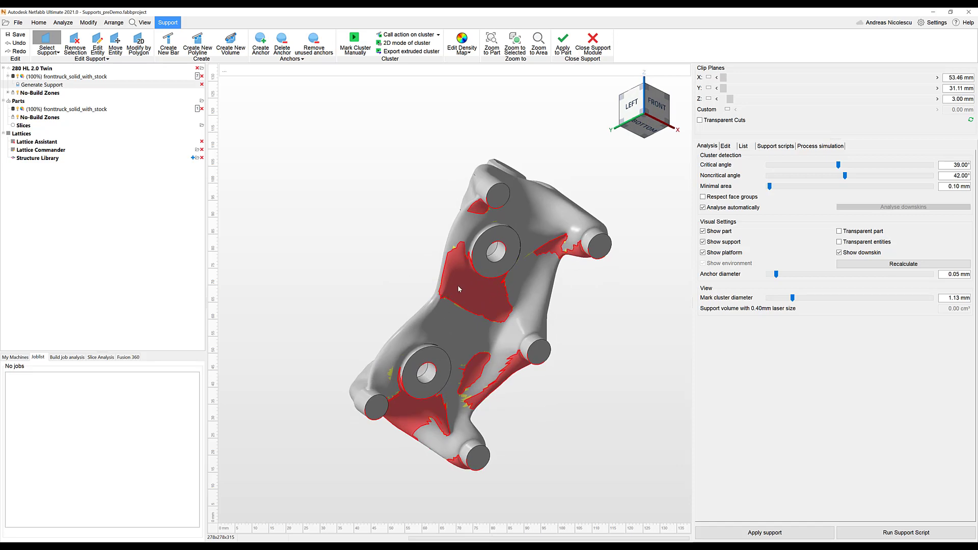
- Try a volume support on the large downskin cluster beside the upper ring boss, and remove that support again
right_click(460, 285)
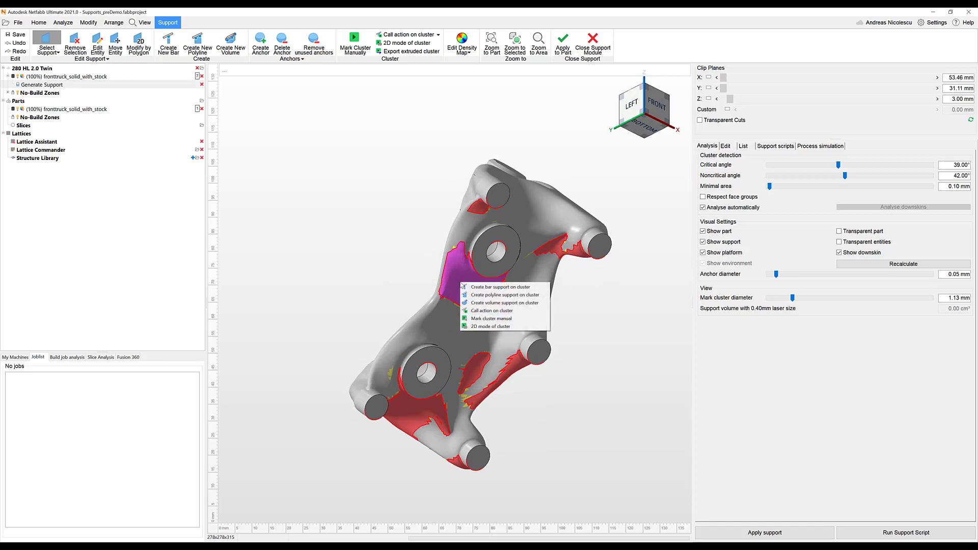
left_click(503, 302)
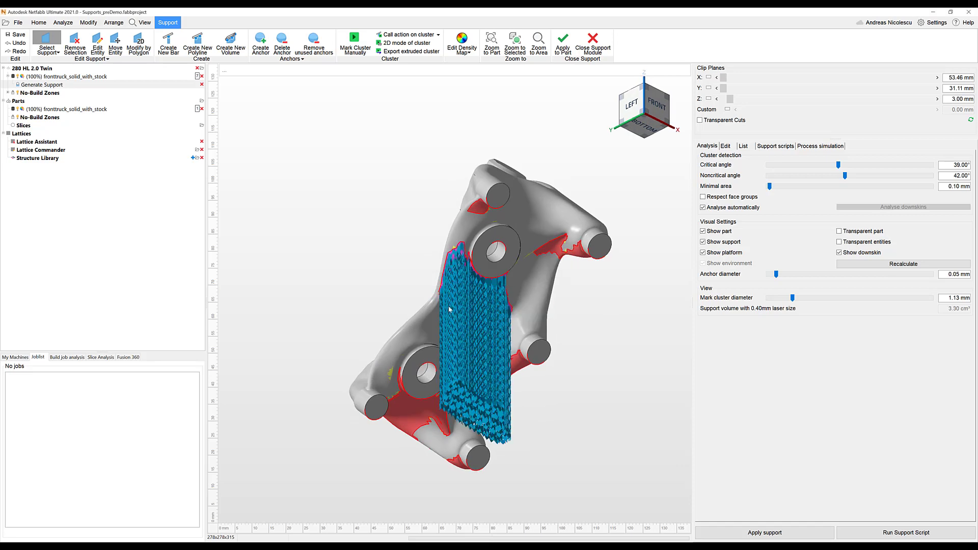
right_click_drag(504, 306, 507, 353)
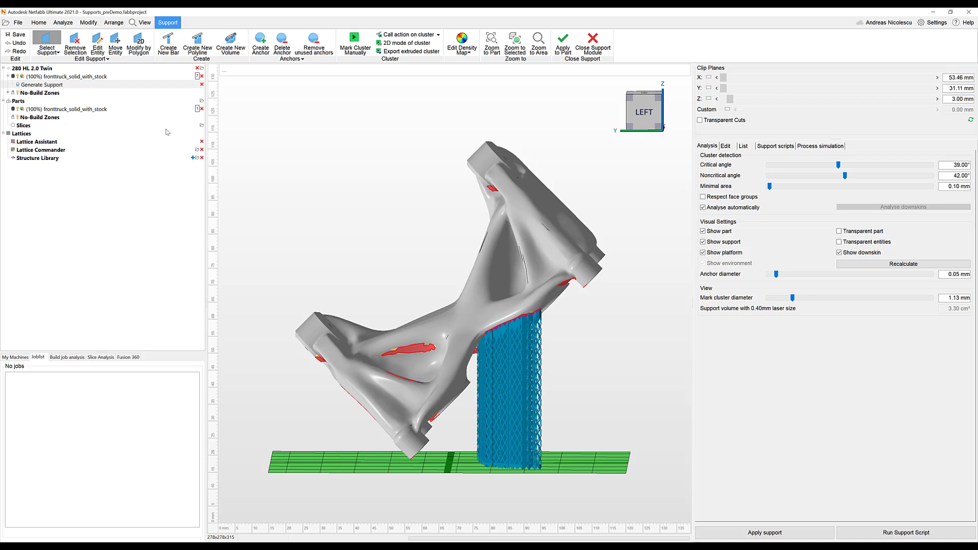
left_click(77, 48)
right_click_drag(436, 311, 412, 293)
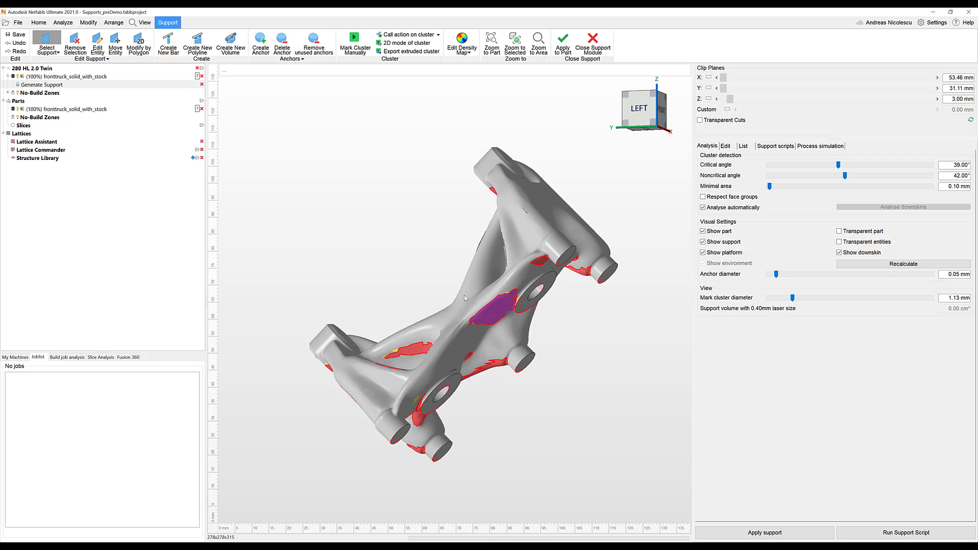
- Choose the SLM support script, expand its Area with volume support action, and execute the script on the part
left_click(775, 146)
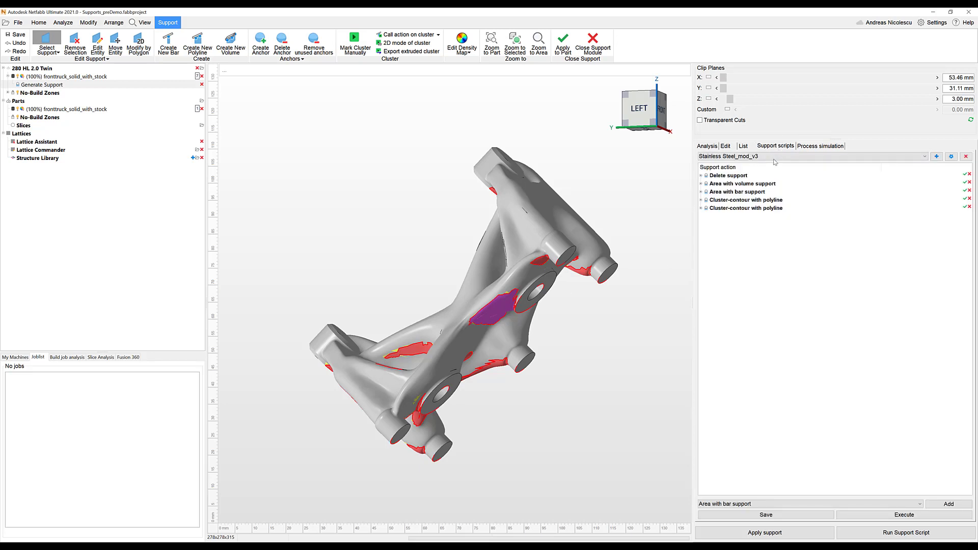
left_click(775, 156)
scroll(739, 184, "up", 3)
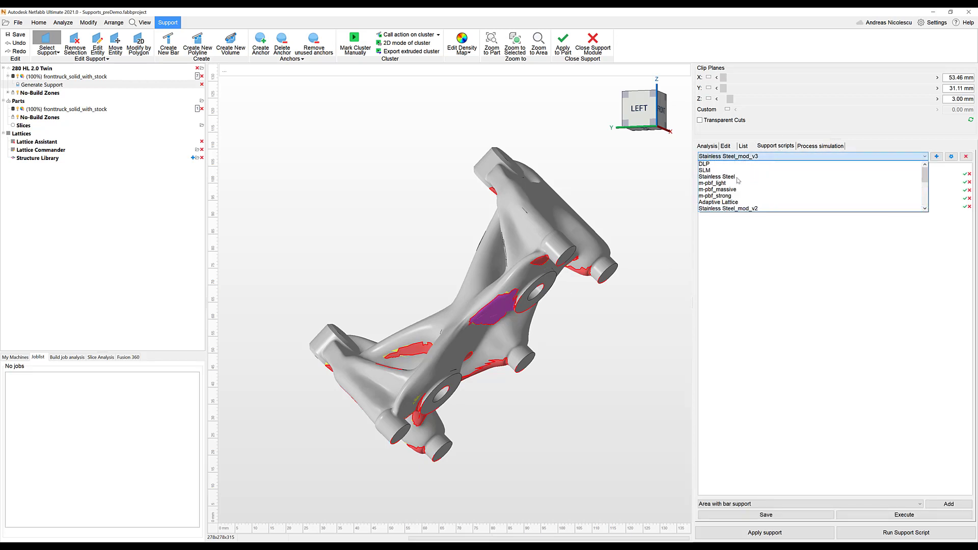
left_click(713, 171)
left_click(702, 176)
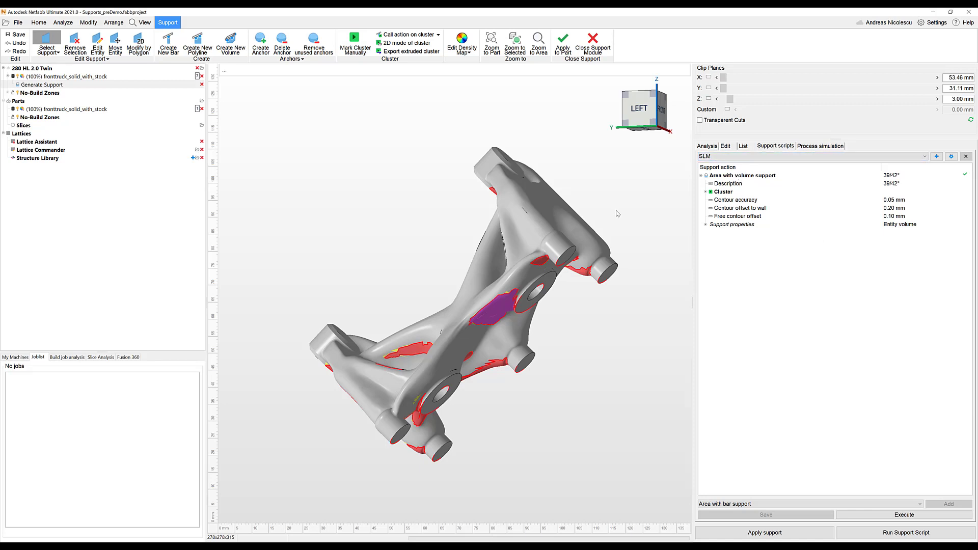
right_click_drag(442, 291, 504, 331)
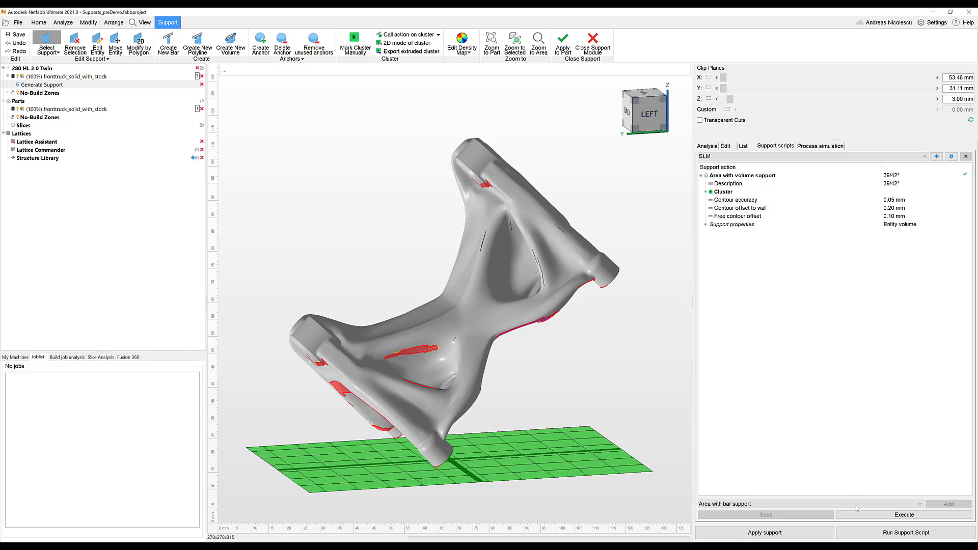
right_click_drag(541, 385, 509, 382)
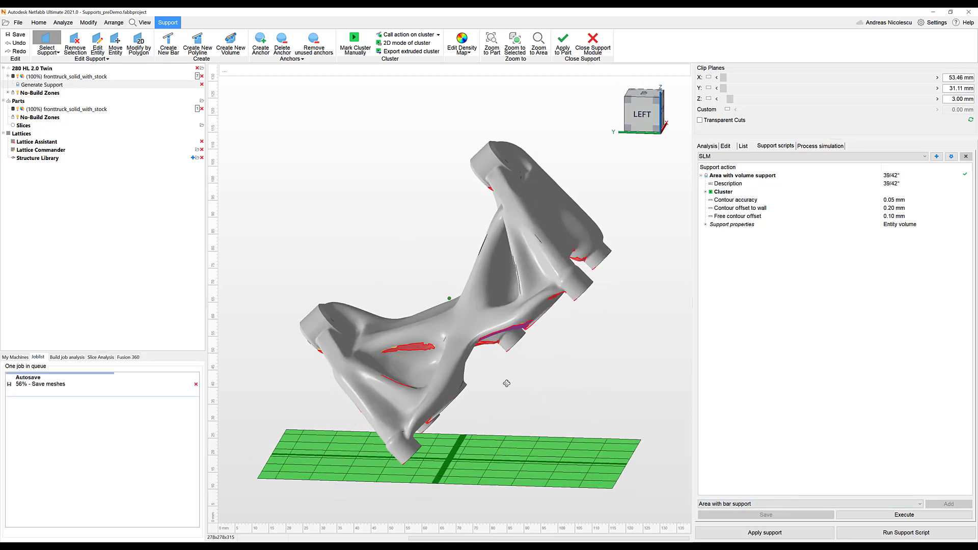
left_click(869, 517)
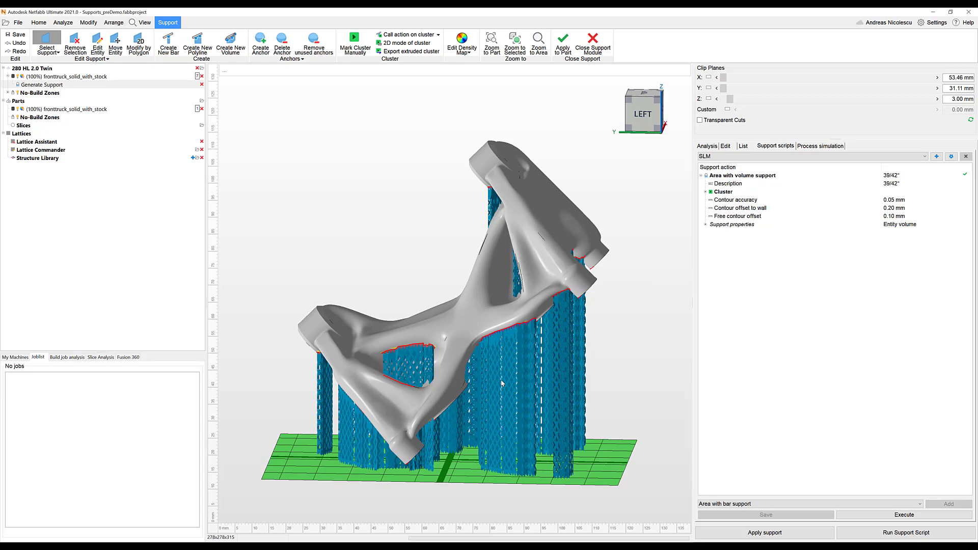
- Inspect the volume supports beneath the part, checking the round bosses and downskin edges up close
right_click_drag(502, 383, 441, 317)
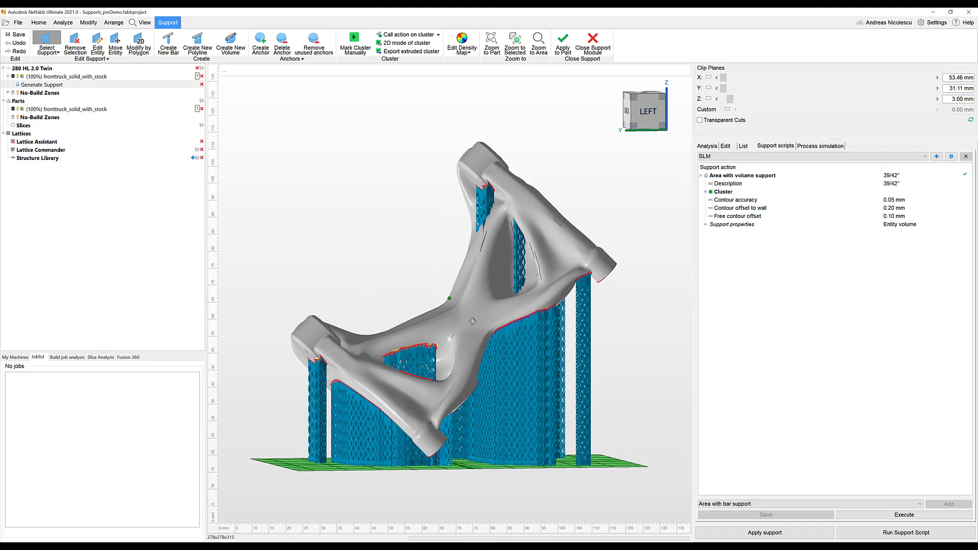
scroll(529, 341, "up", 6)
scroll(529, 341, "down", 5)
right_click_drag(529, 341, 499, 288)
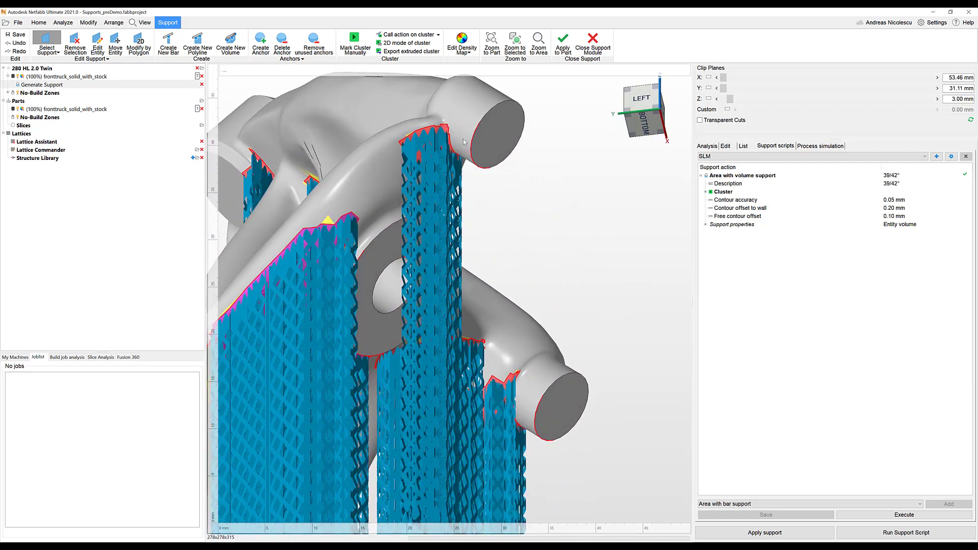
scroll(342, 366, "down", 5)
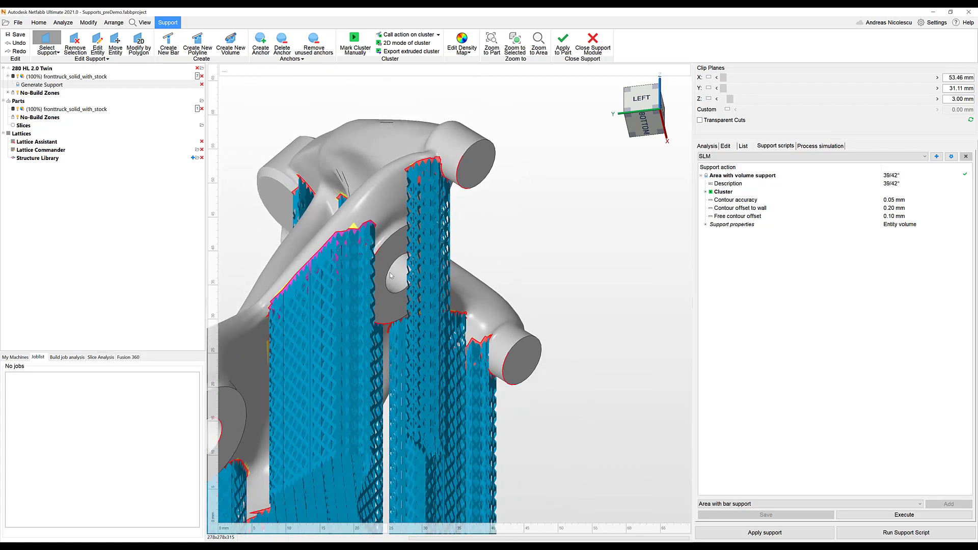
right_click_drag(340, 367, 379, 439)
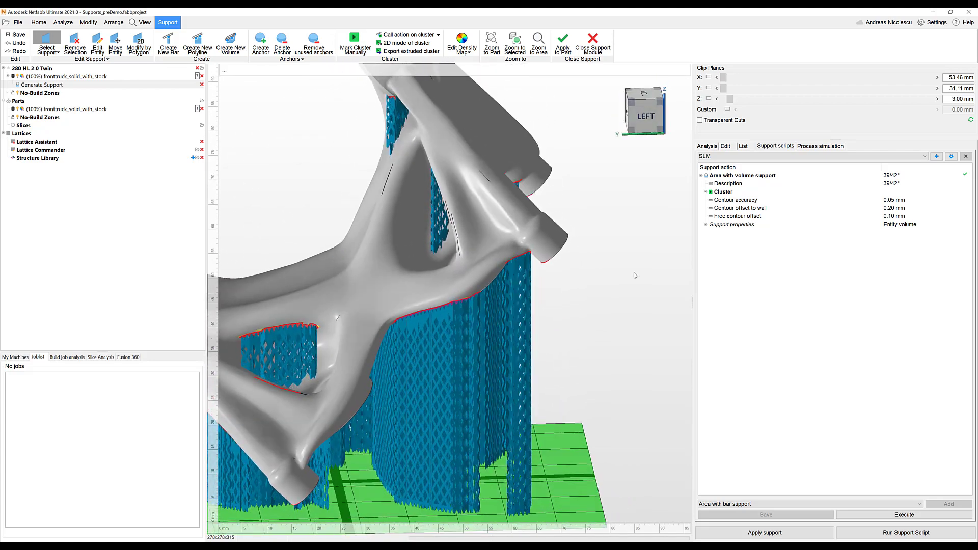
- Duplicate the SLM support script under the name SLM_Demoseries
left_click(951, 156)
left_click(951, 184)
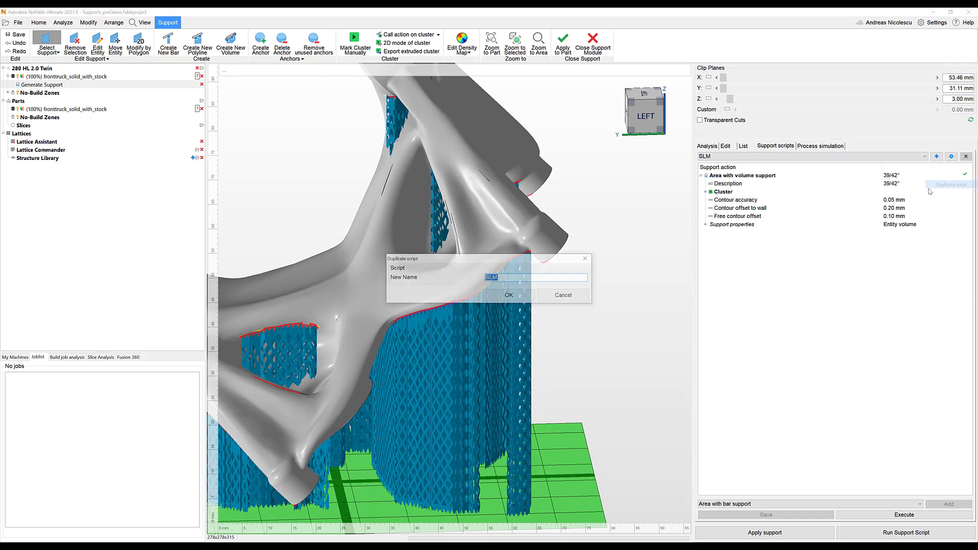
left_click(530, 277)
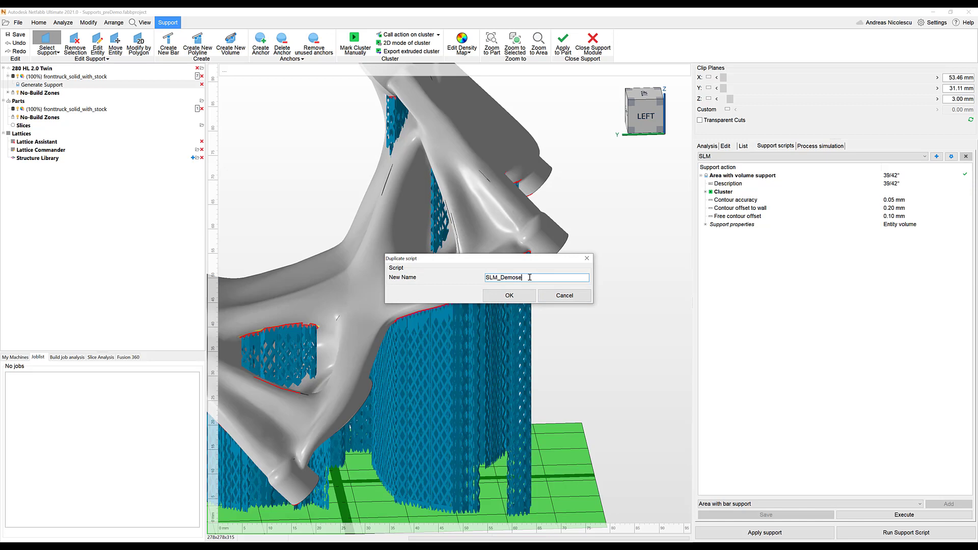
key("Return")
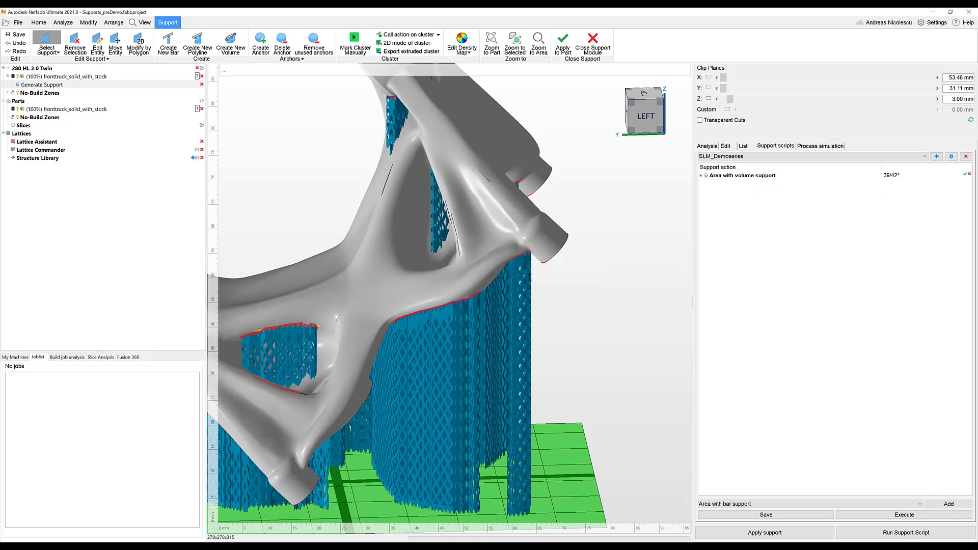
right_click_drag(530, 277, 373, 265)
left_click(757, 504)
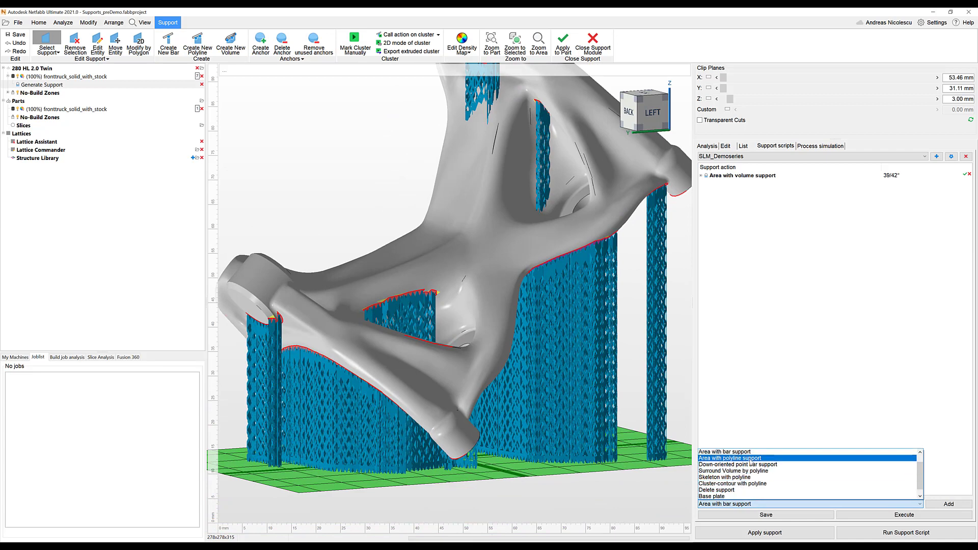
left_click(744, 492)
left_click(744, 504)
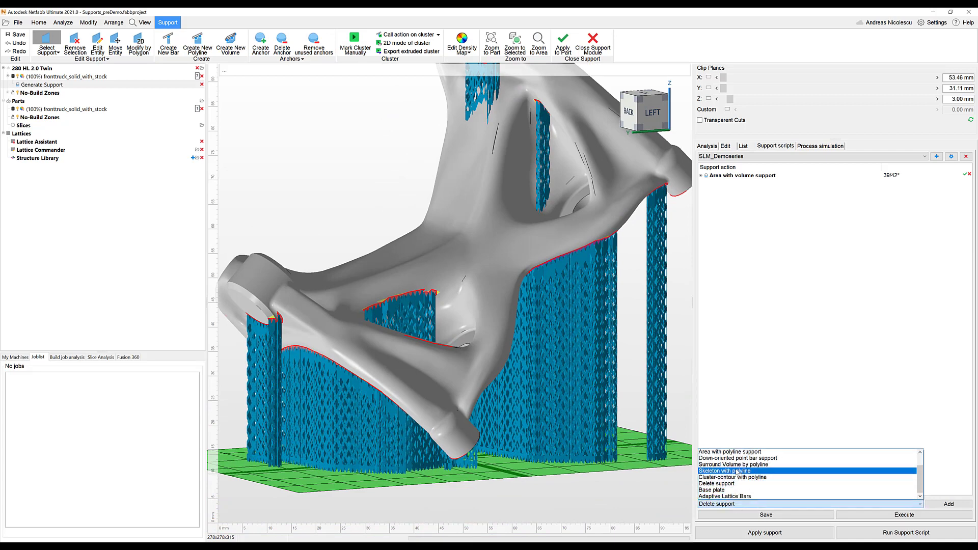
scroll(739, 473, "up", 2)
left_click(742, 370)
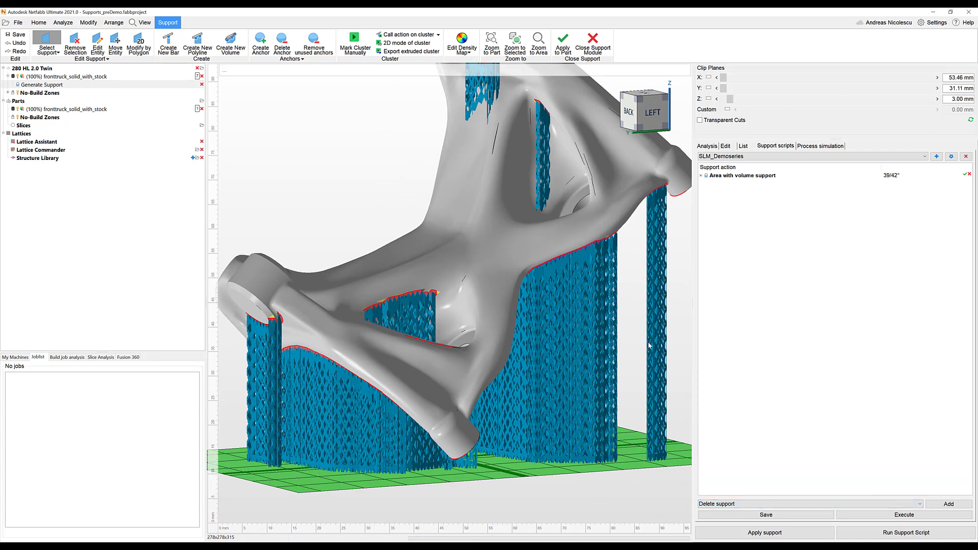
- Add an Edge with polyline support action to the SLM_Demoseries script
middle_click_drag(648, 342, 537, 417)
right_click_drag(537, 417, 524, 433)
left_click(774, 504)
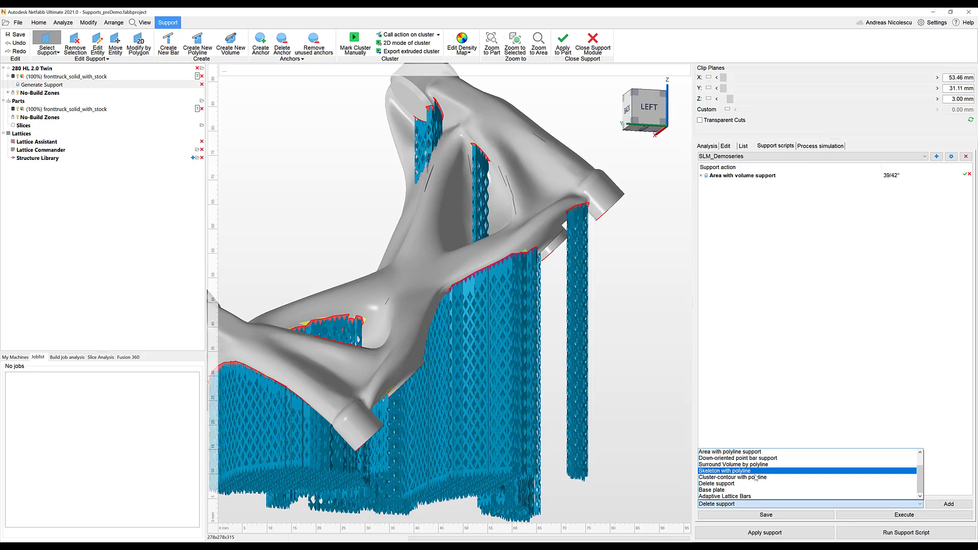
scroll(756, 478, "up", 1)
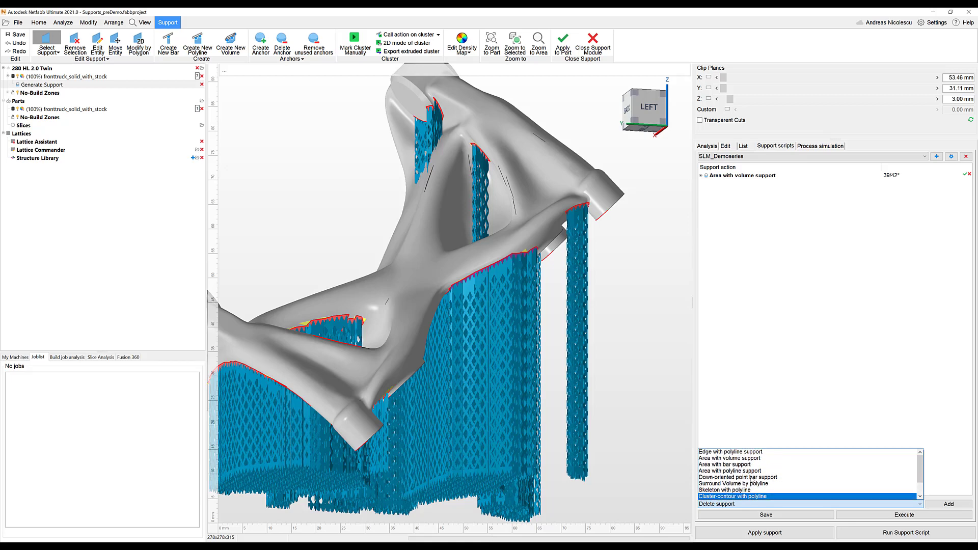
left_click(728, 452)
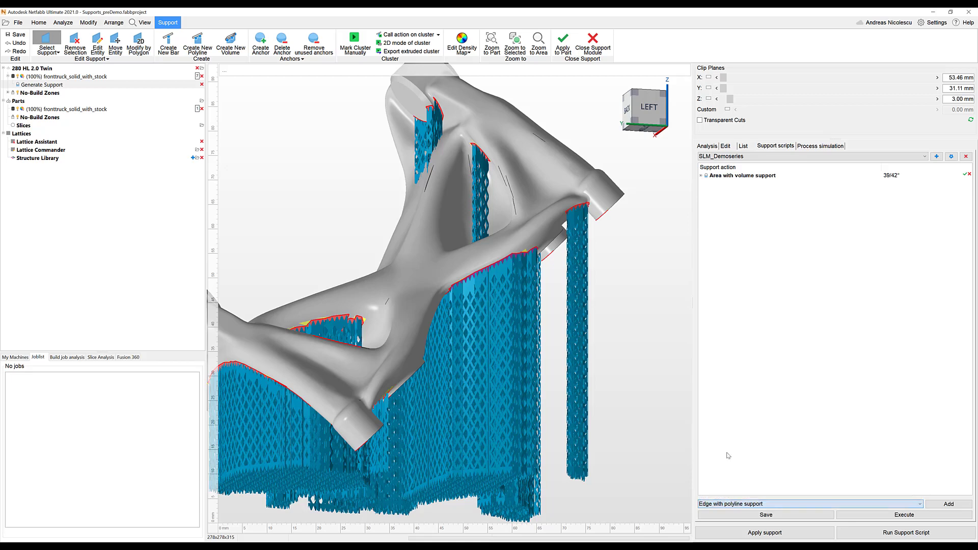
left_click(948, 504)
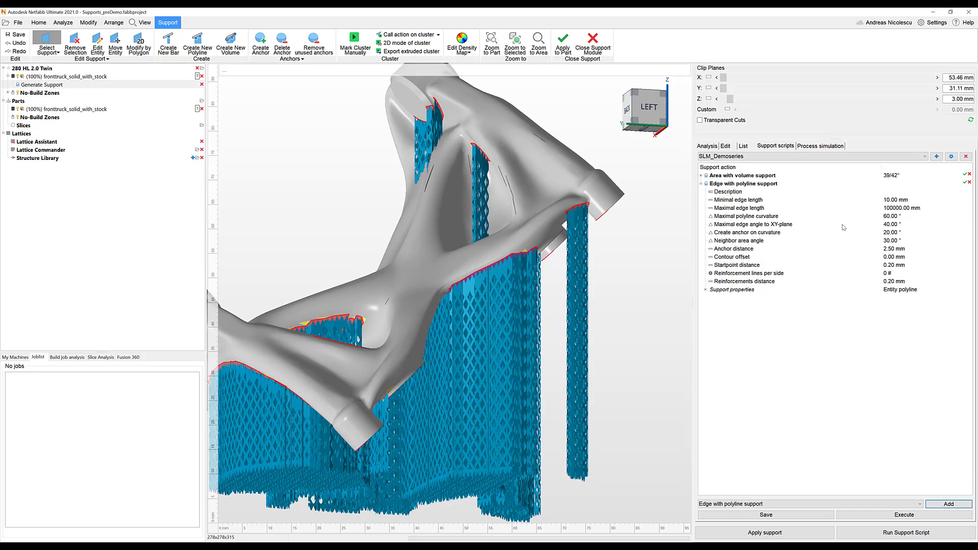
- Set the edge action's maximal edge angle to XY-plane to 60° and execute the SLM_Demoseries script
double_click(887, 224)
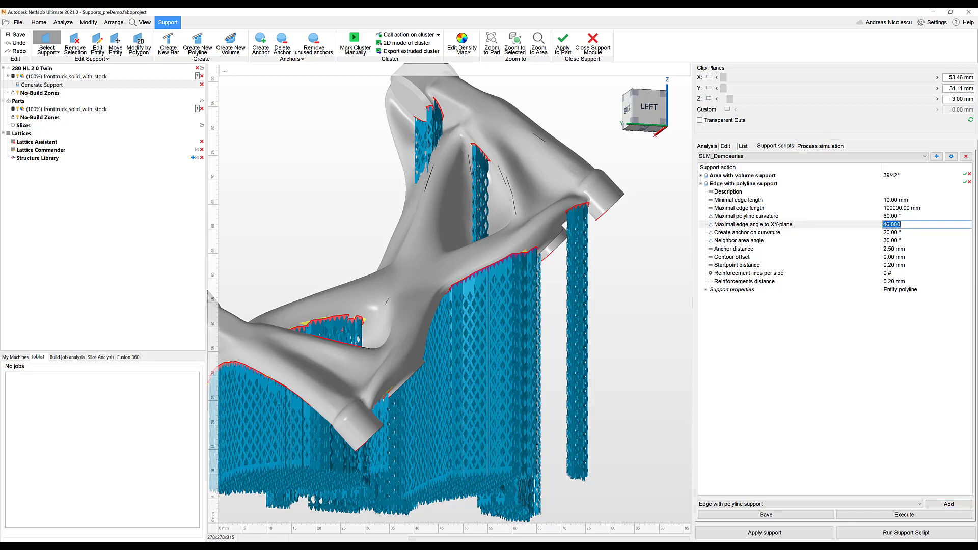
type("60")
key("Return")
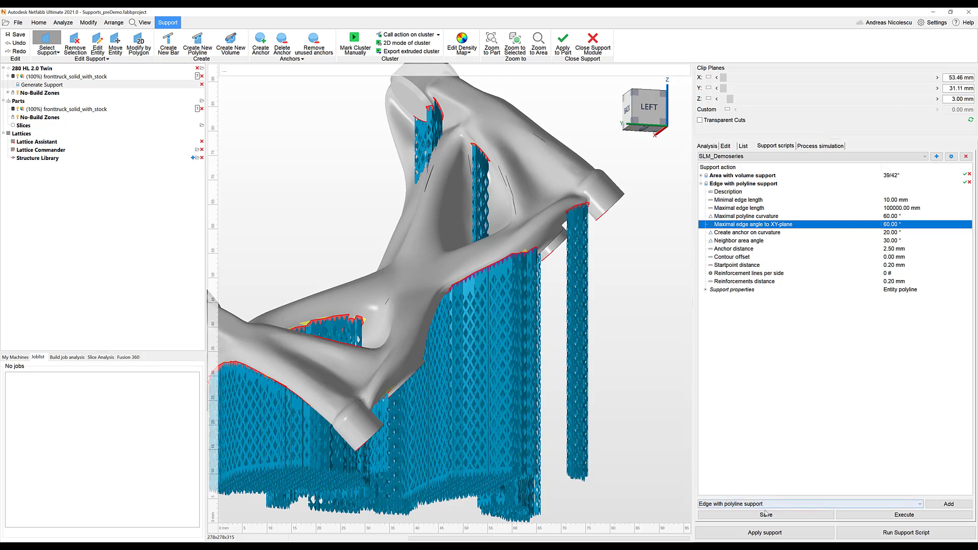
left_click(871, 515)
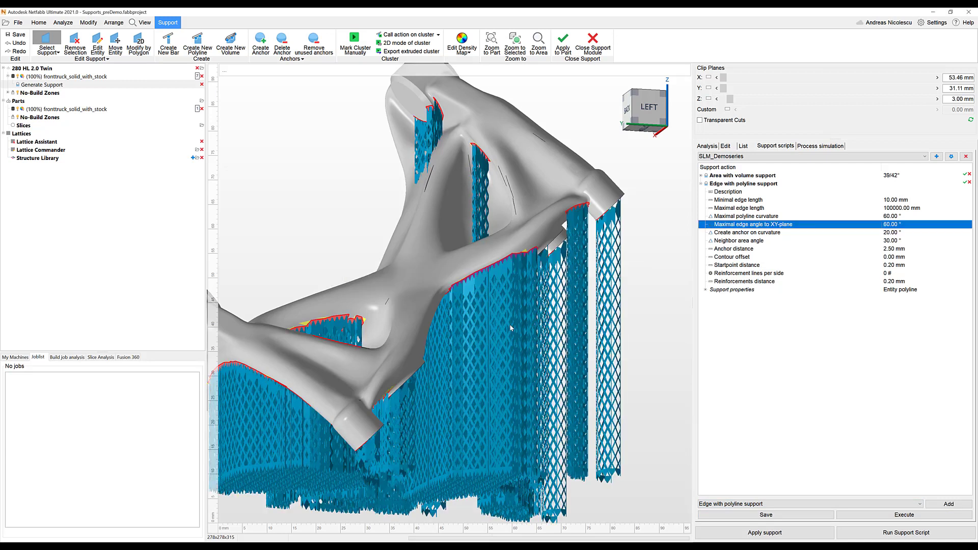
- Inspect the polyline supports along the part's lower edges and beneath the round bosses, from several angles and up close
right_click_drag(449, 319, 488, 255)
scroll(488, 263, "up", 3)
scroll(488, 254, "down", 2)
scroll(436, 280, "down", 2)
middle_click_drag(437, 280, 535, 194)
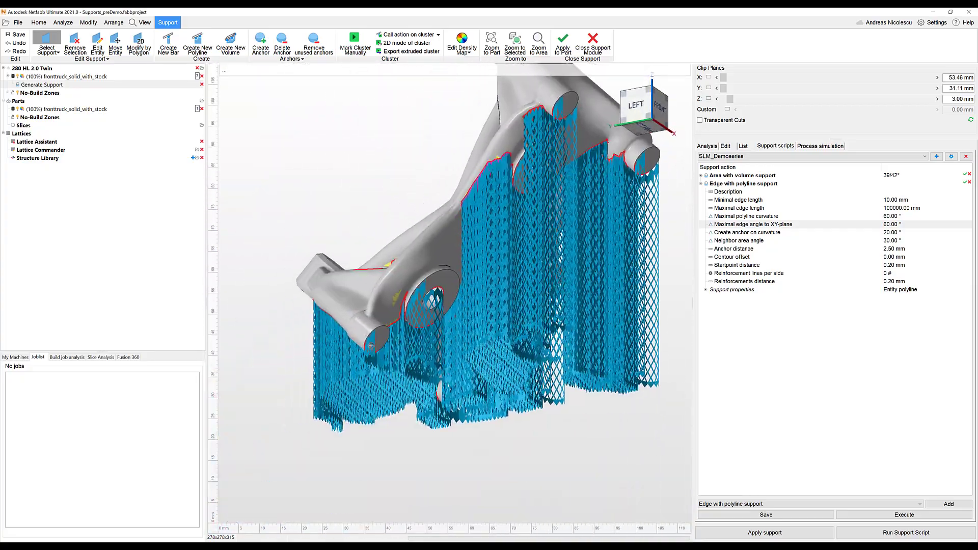
right_click_drag(418, 351, 447, 403)
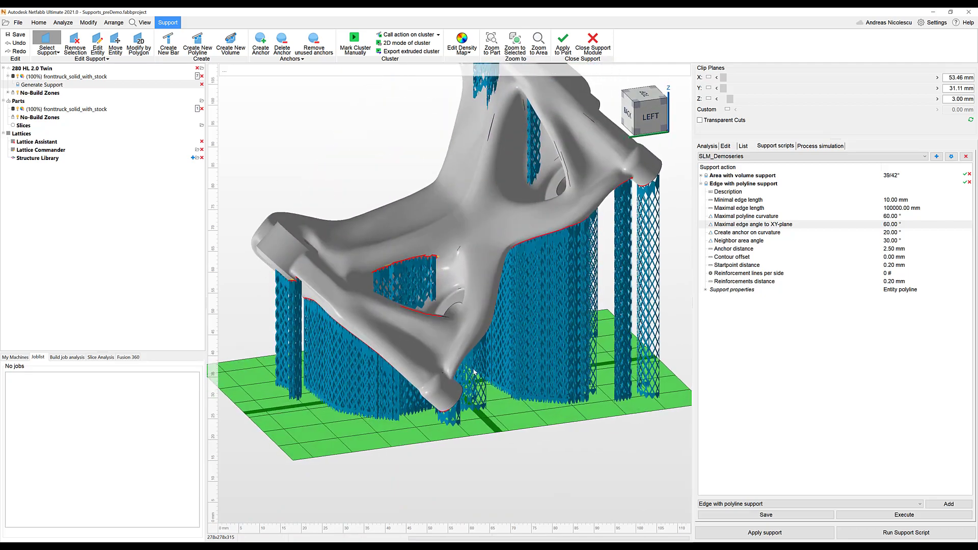
right_click_drag(473, 373, 479, 342)
scroll(578, 324, "up", 3)
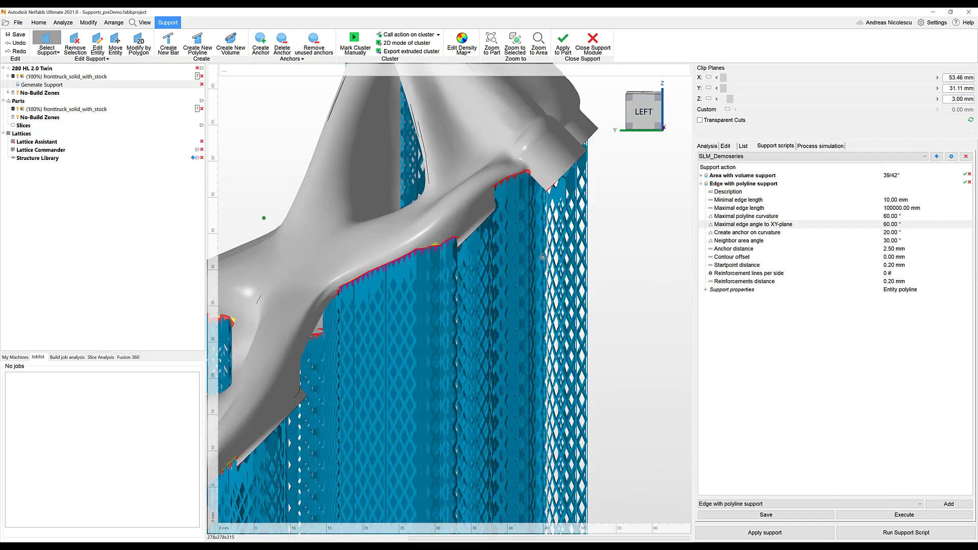
right_click_drag(543, 257, 477, 248)
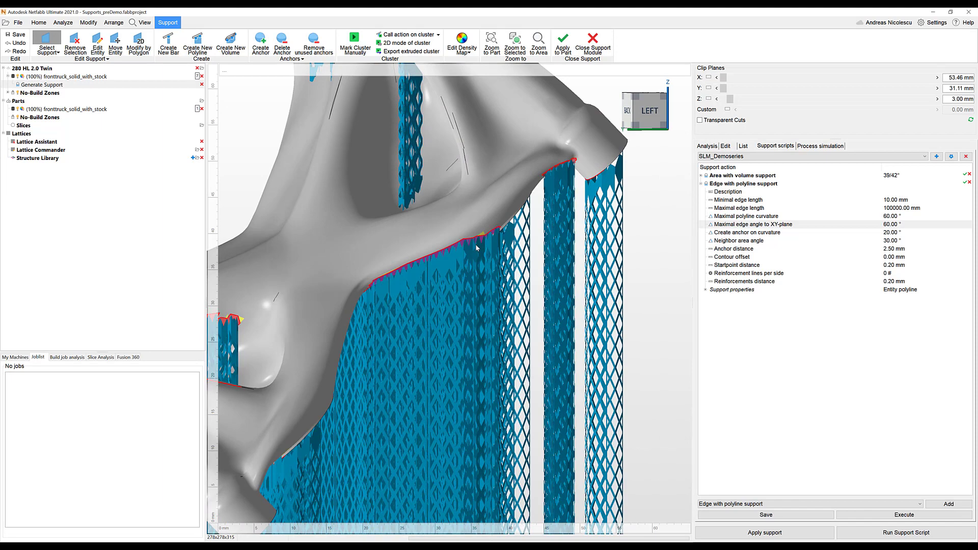
scroll(431, 248, "up", 3)
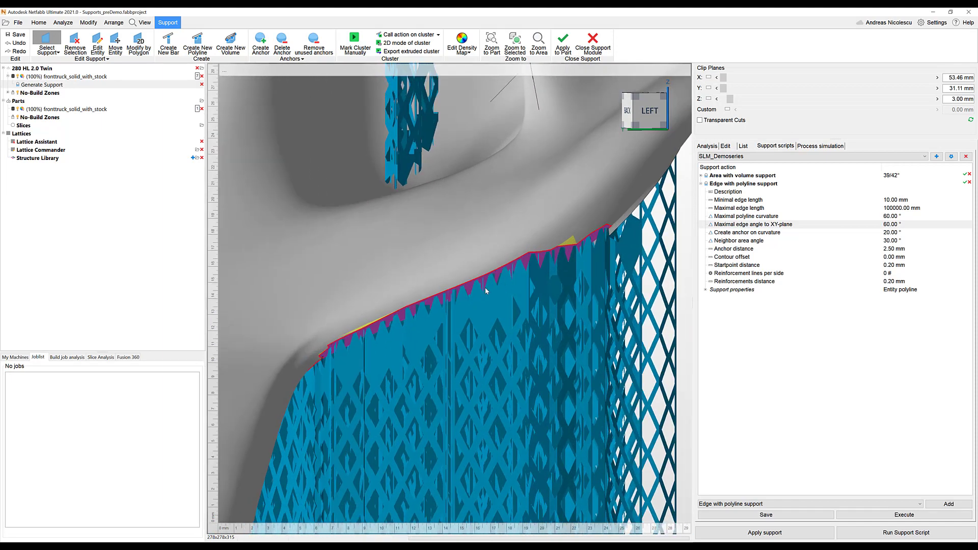
scroll(515, 255, "down", 5)
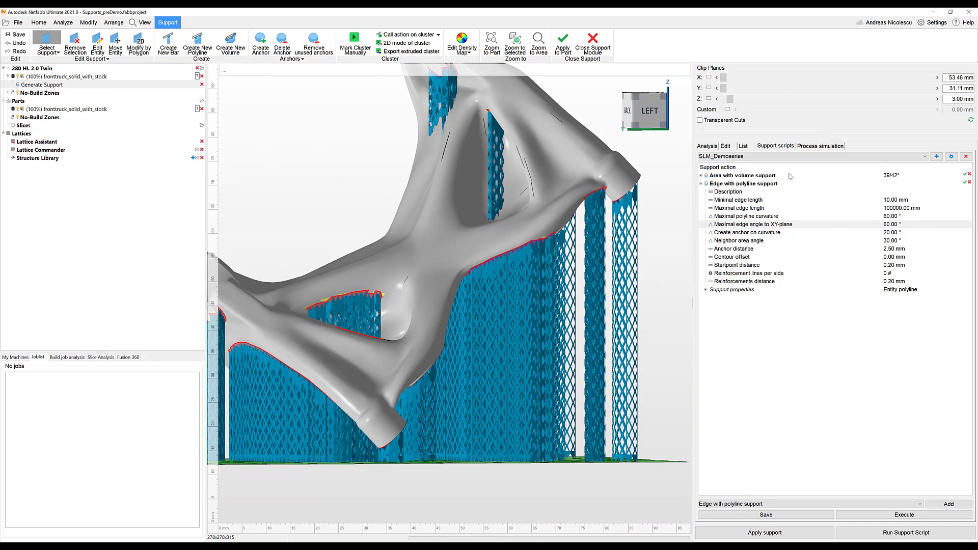
right_click_drag(462, 375, 364, 380)
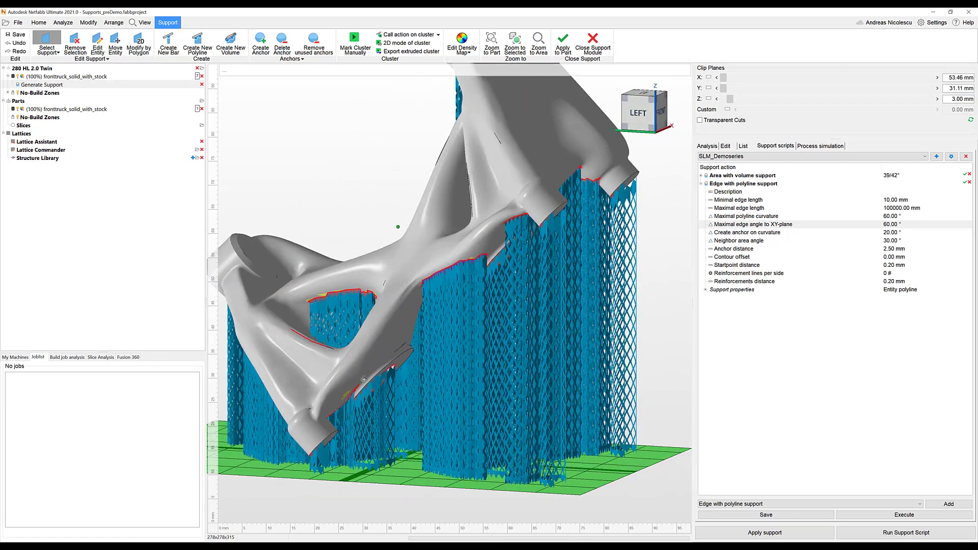
- Show the edge action's support properties, including its structure properties
left_click(705, 290)
left_click(706, 290)
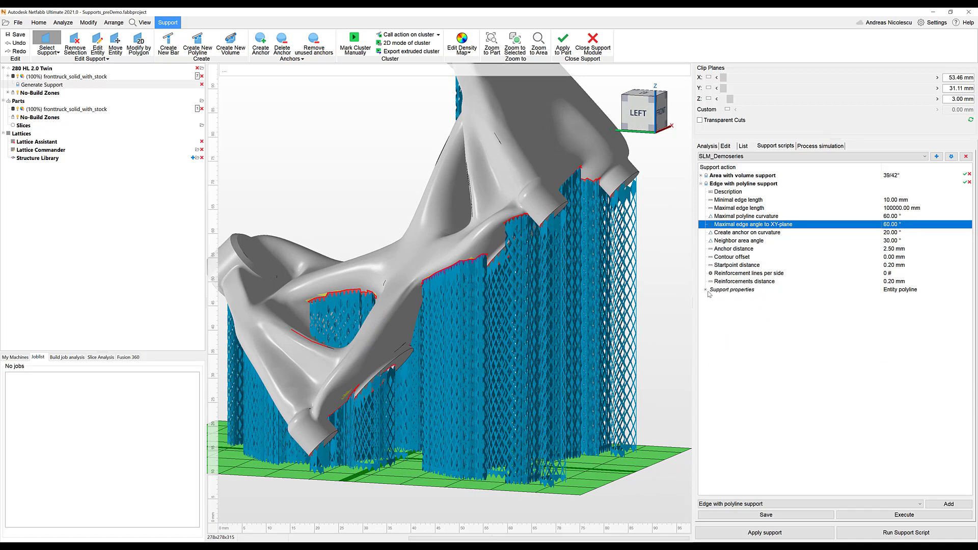
left_click(706, 290)
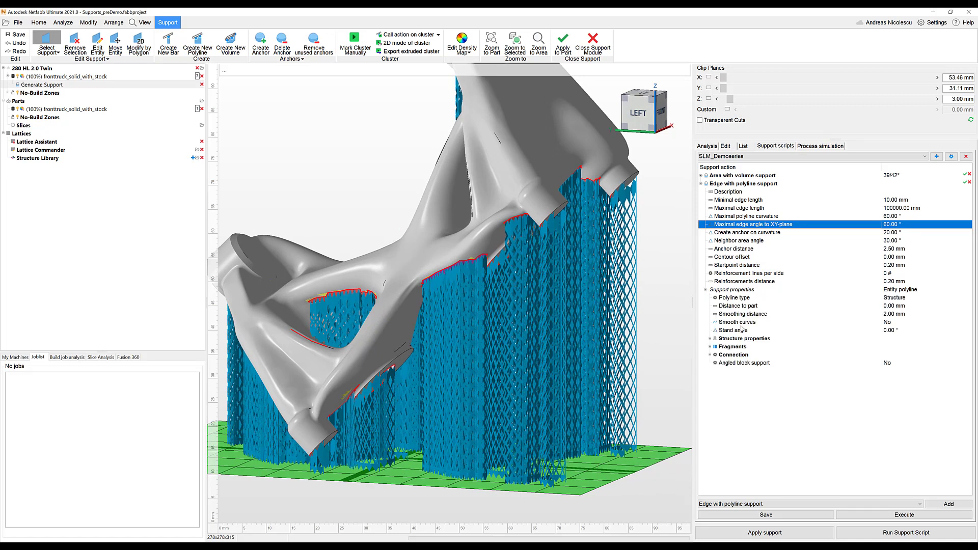
left_click(711, 339)
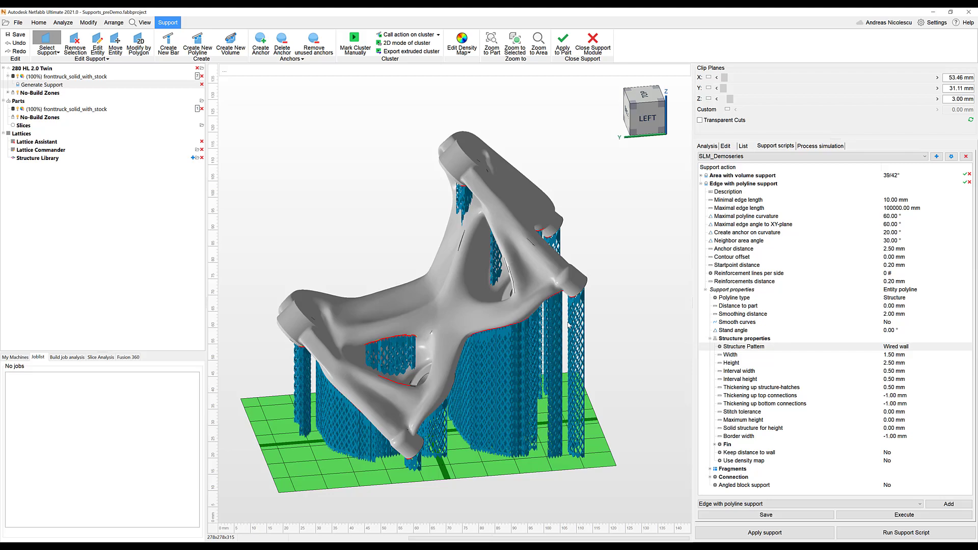
- Examine the wired wall structure of the supports beneath the round bosses and around the arm openings
right_click_drag(569, 320, 512, 287)
scroll(512, 288, "up", 10)
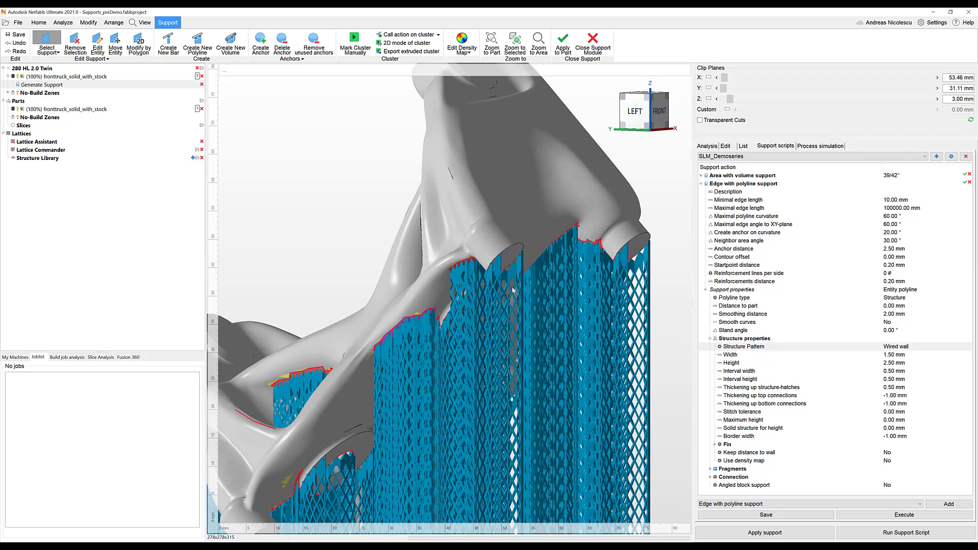
scroll(512, 290, "up", 8)
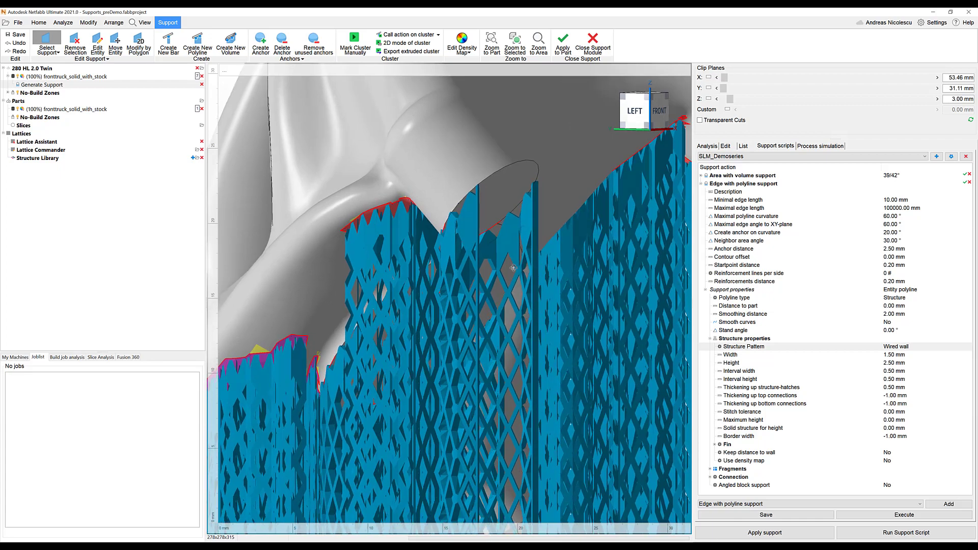
right_click_drag(503, 256, 516, 261)
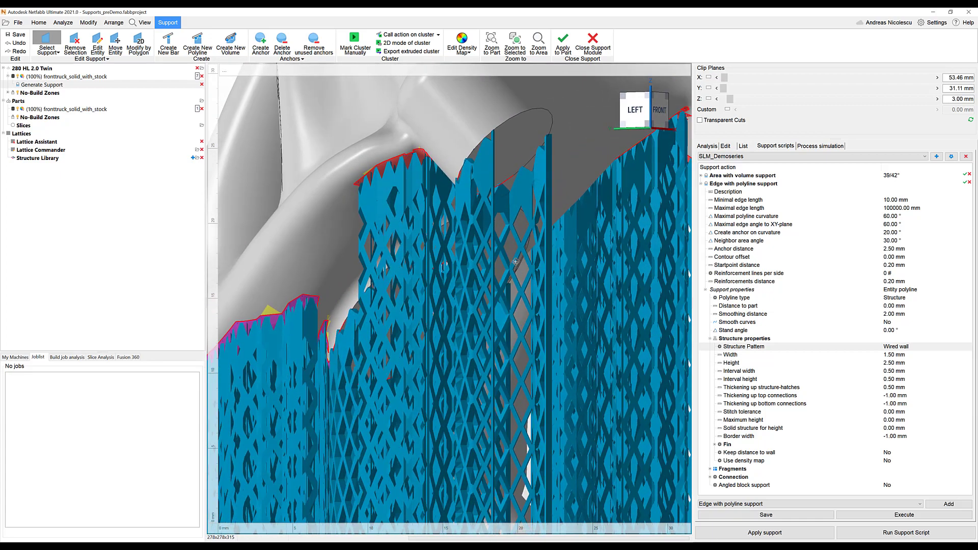
scroll(515, 262, "down", 10)
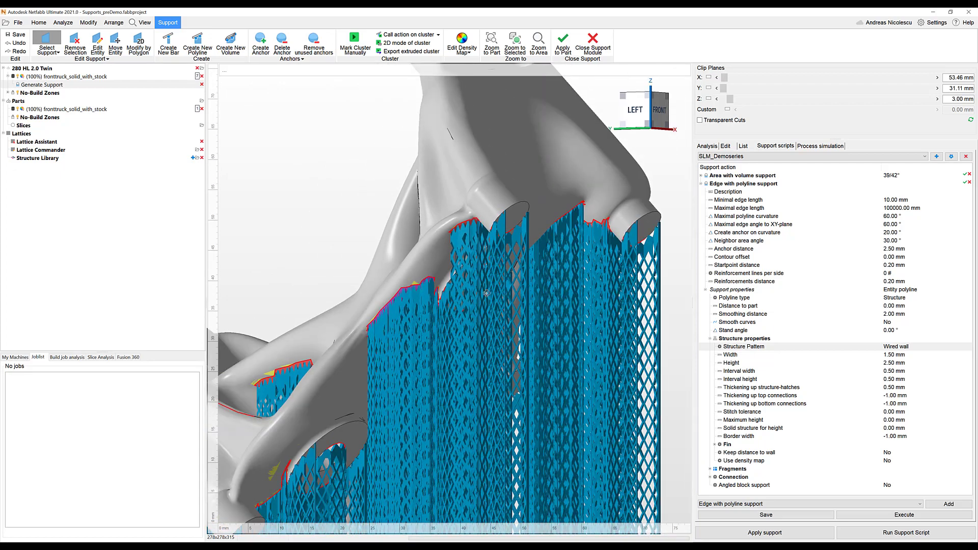
right_click_drag(486, 293, 578, 322)
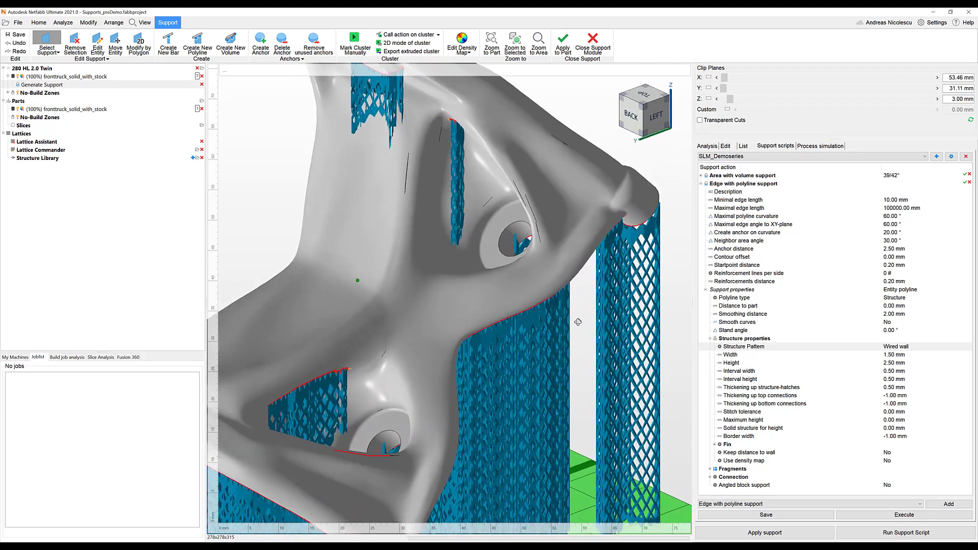
scroll(526, 323, "down", 5)
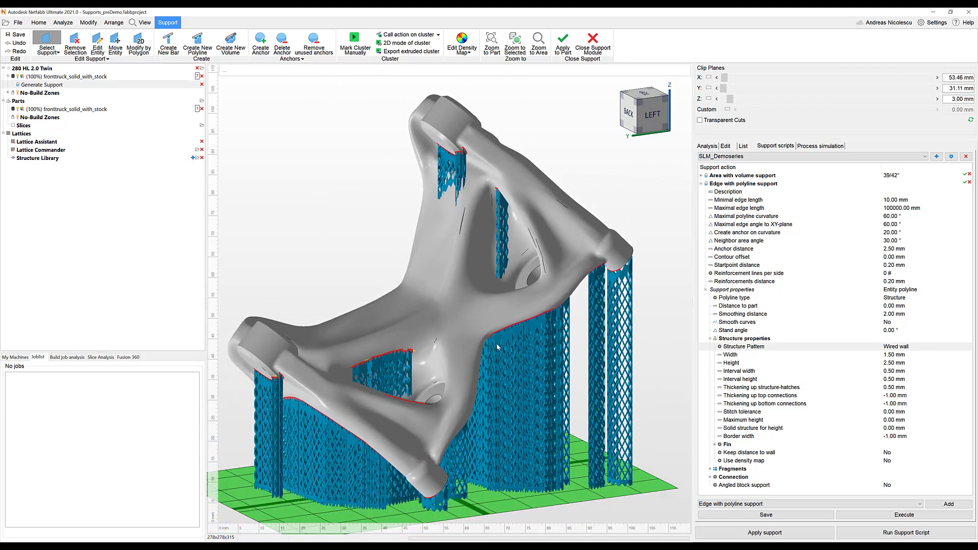
- Add an Area with bar support action to the SLM_Demoseries script, checking the downskin areas from below
middle_click_drag(498, 347, 506, 324)
left_click(759, 505)
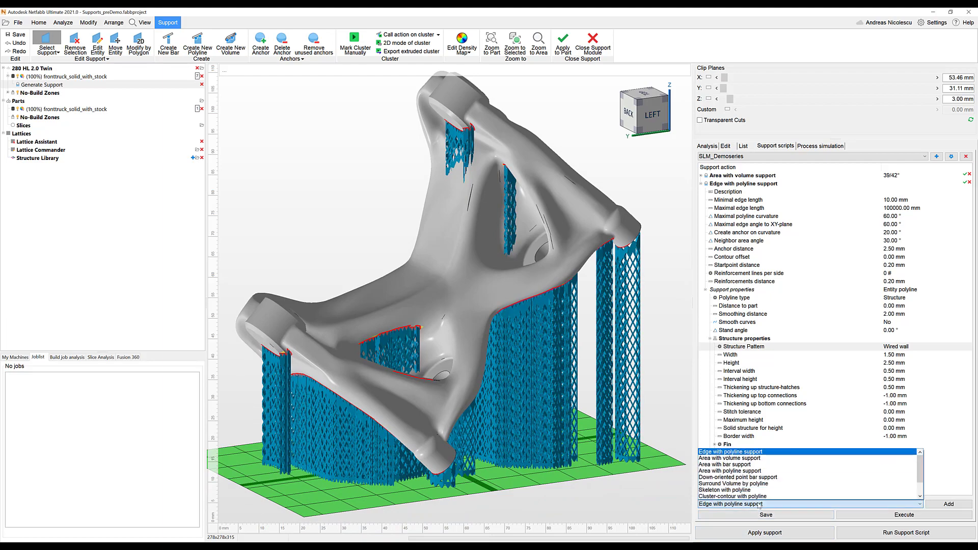
left_click(763, 465)
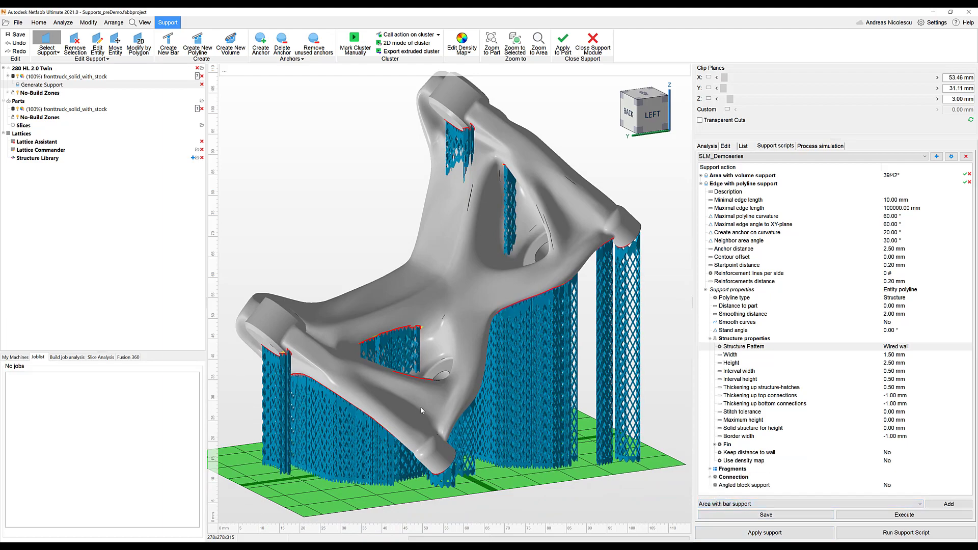
right_click_drag(421, 411, 389, 248)
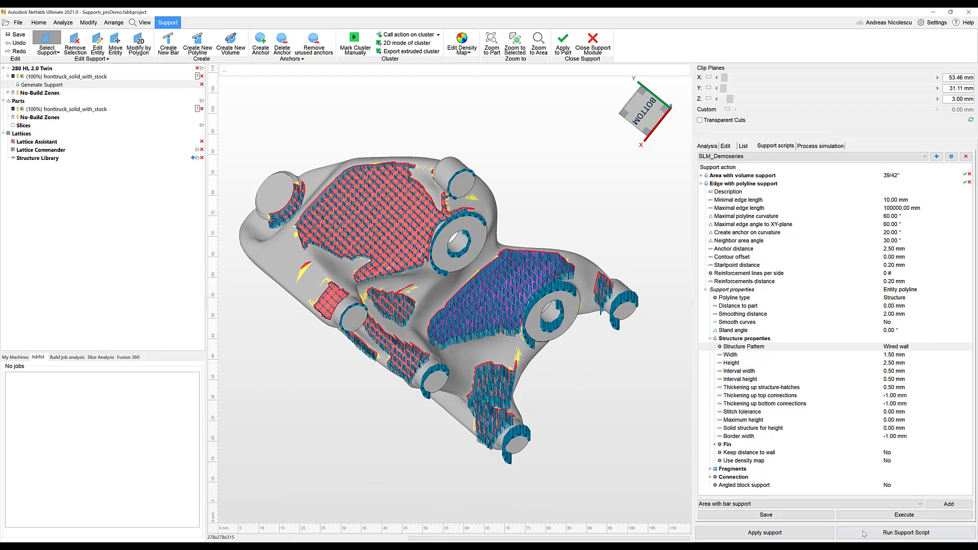
left_click(947, 506)
- Review the bar support action's anchor alignment and root system settings, and execute the SLM_Demoseries script
scroll(789, 357, "down", 4)
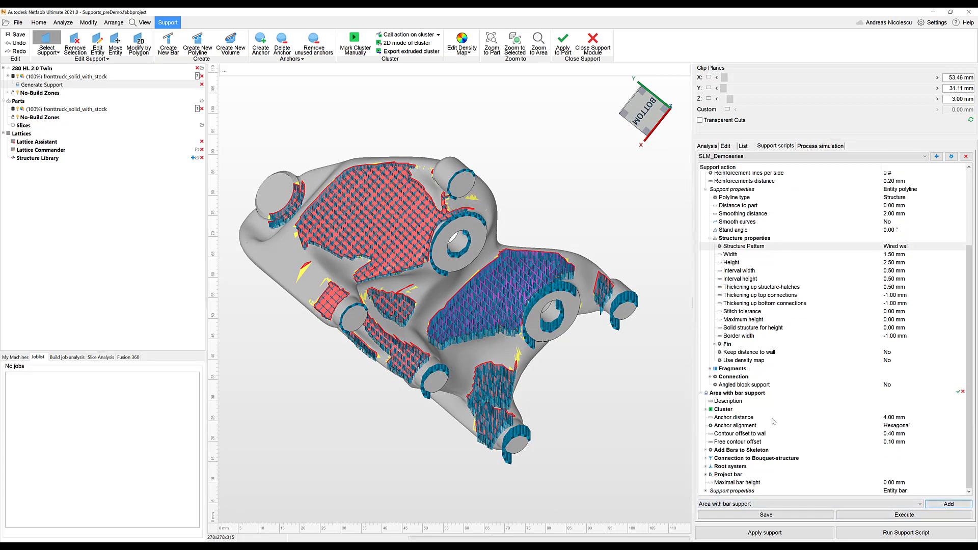
left_click(898, 426)
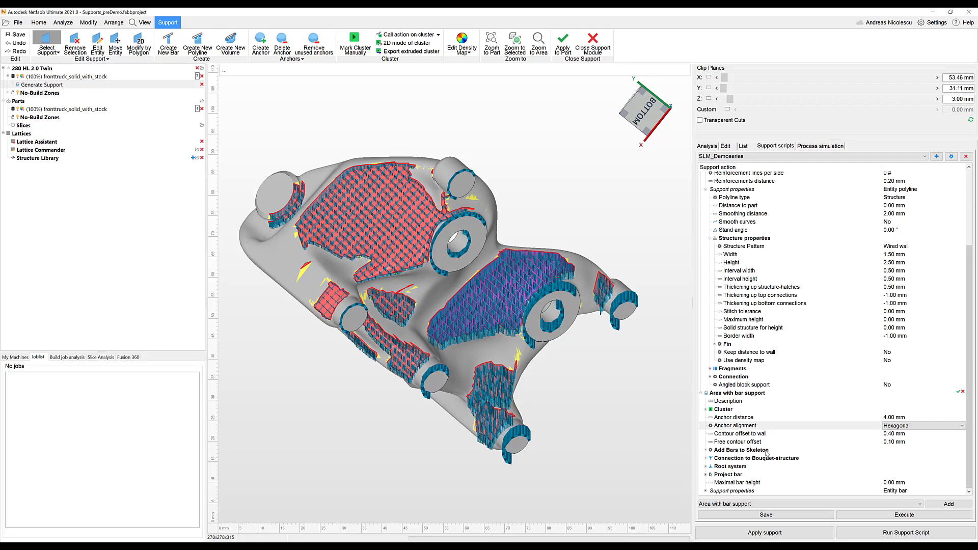
left_click(706, 467)
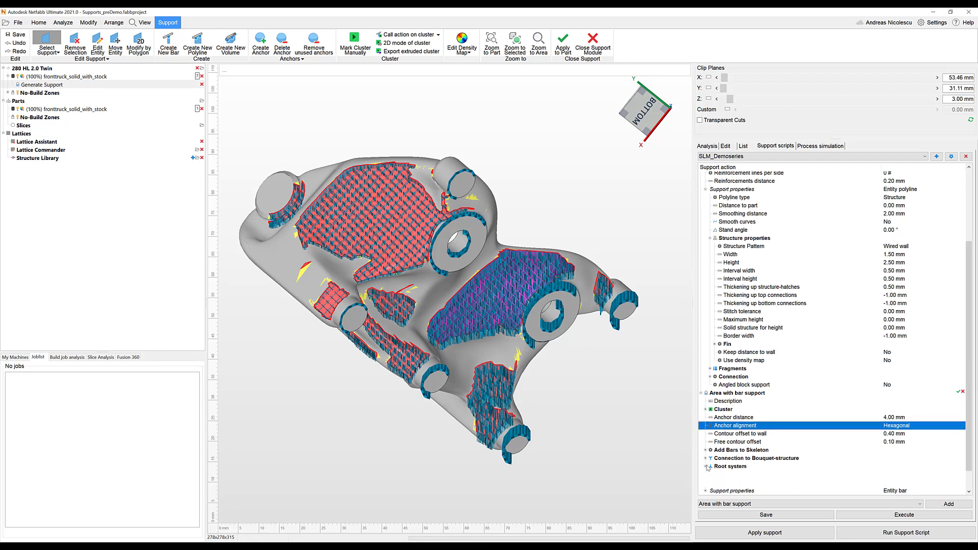
left_click(710, 459)
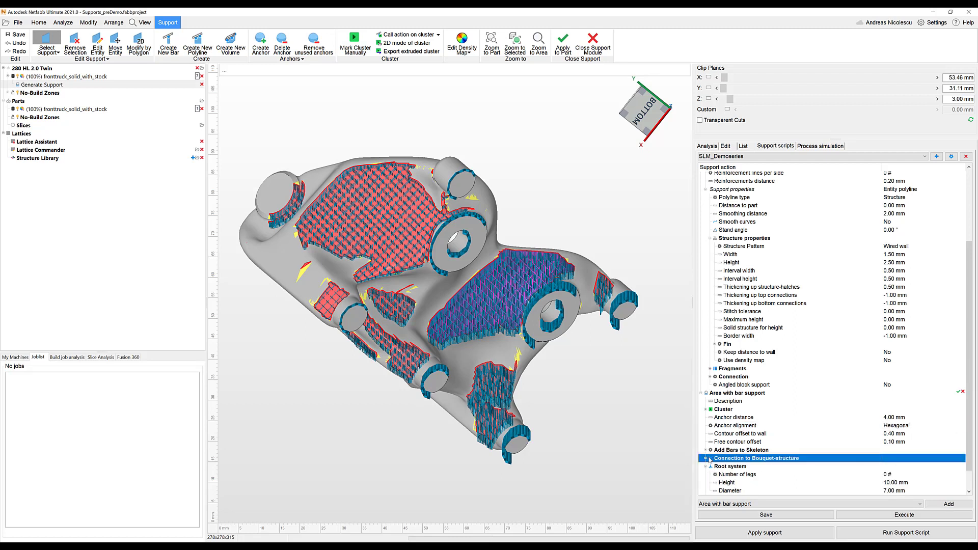
left_click(706, 458)
left_click(706, 459)
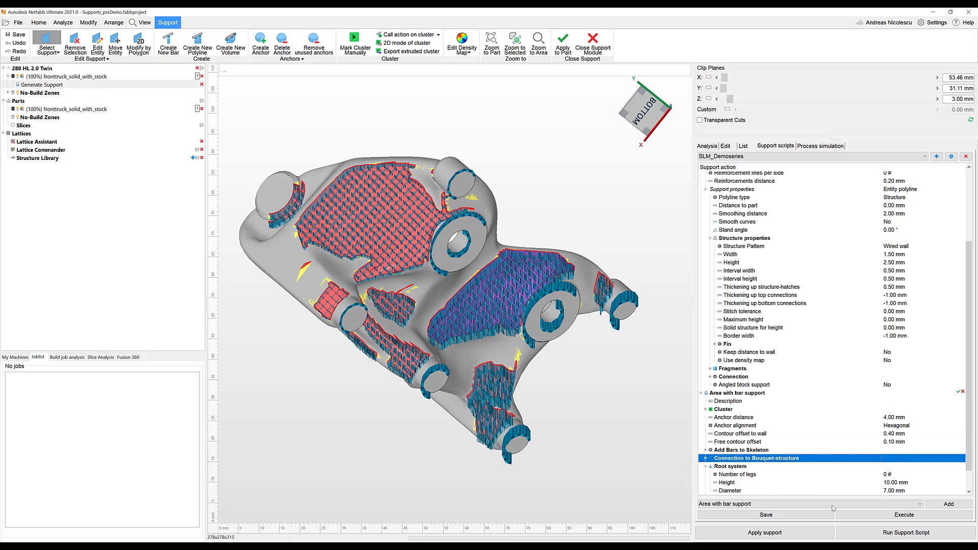
left_click(878, 513)
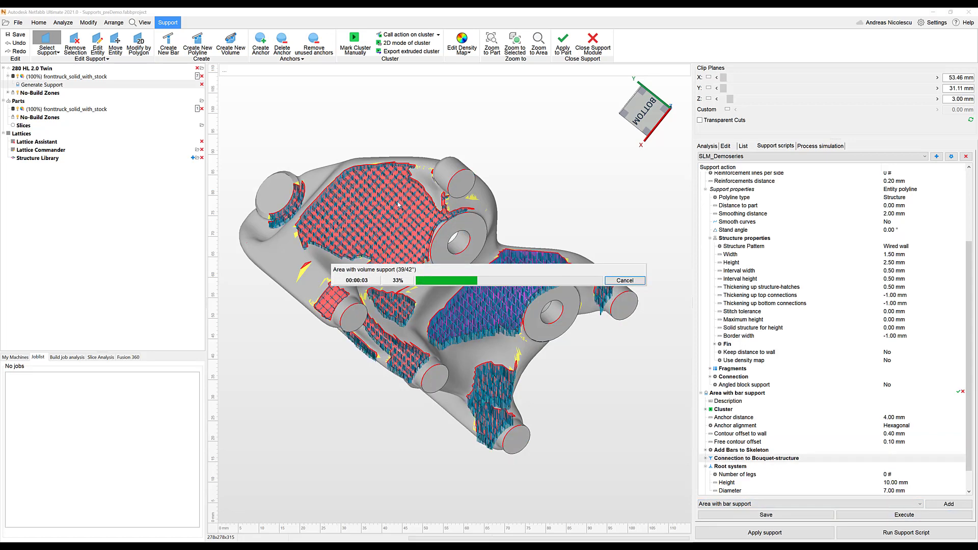
- Set the bar support action's bar contour to Solid bar and execute the SLM_Demoseries script
right_click_drag(398, 205, 273, 181)
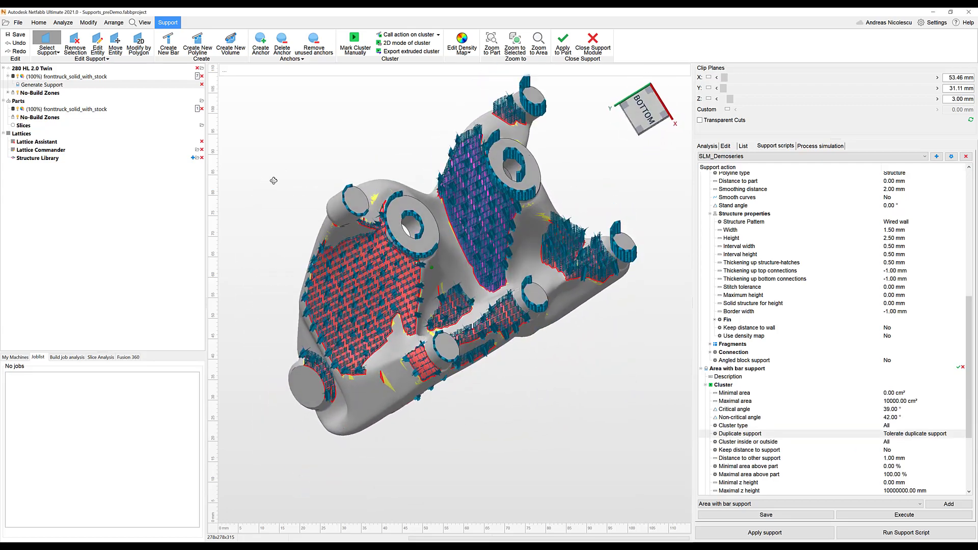
scroll(884, 454, "down", 5)
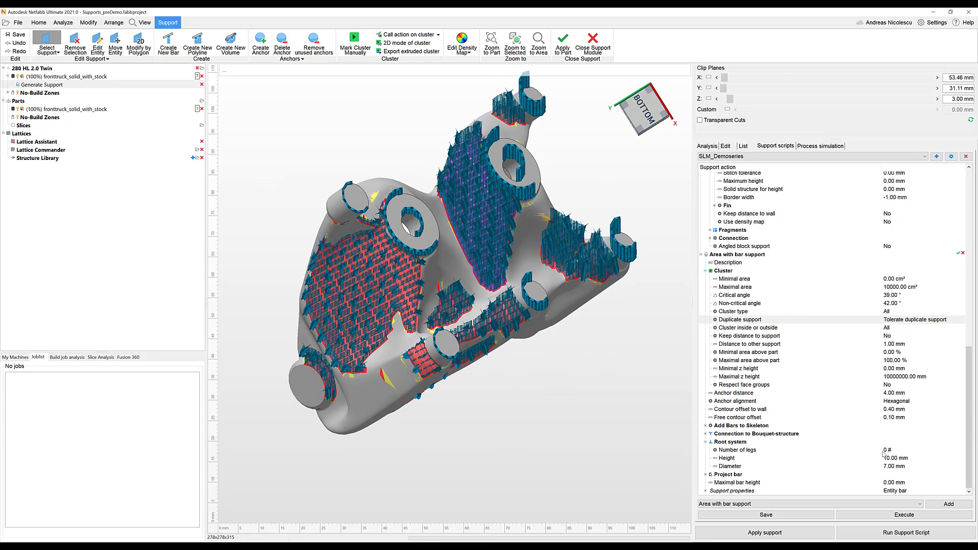
left_click(705, 433)
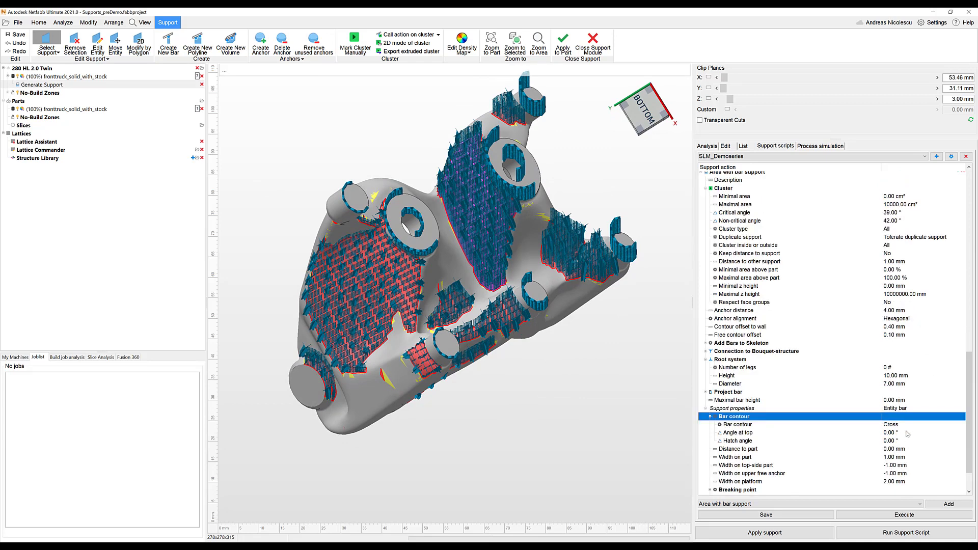
left_click(905, 425)
left_click(905, 425)
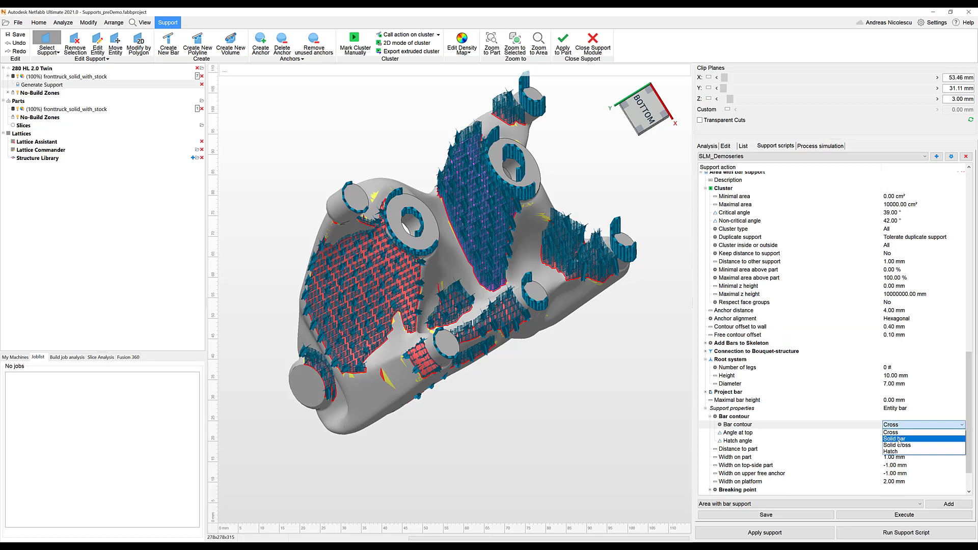
left_click(899, 439)
left_click(904, 515)
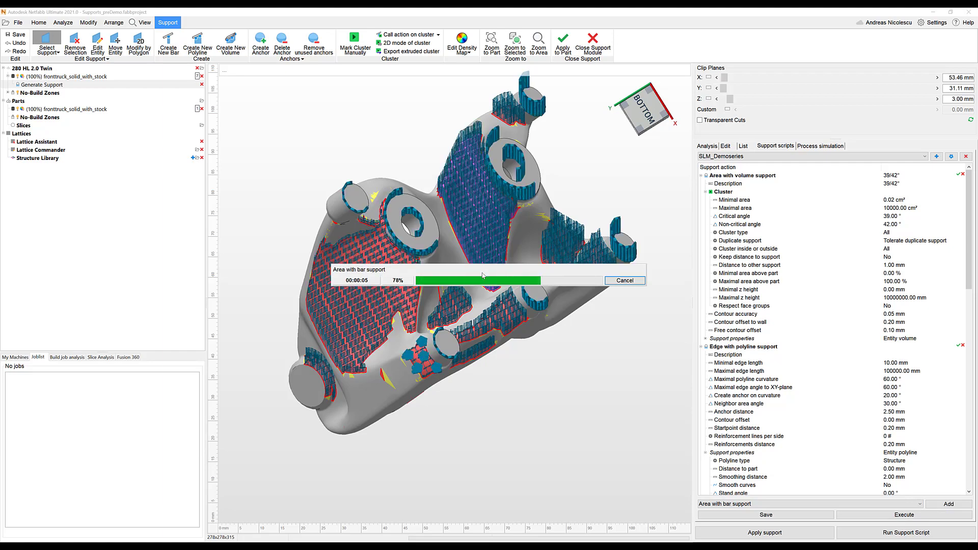
- Inspect the bar supports between the part and the build platform from the front and right sides
right_click_drag(431, 267, 177, 380)
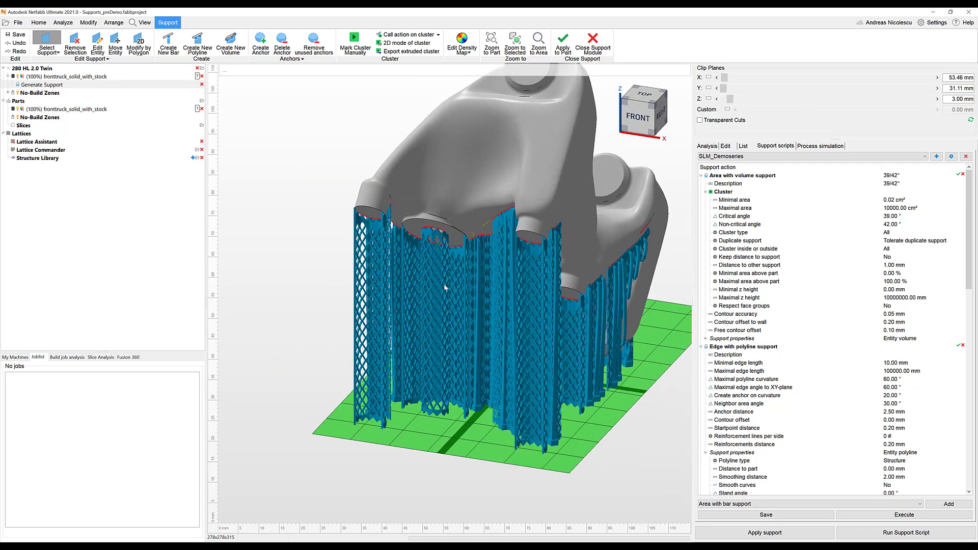
middle_click_drag(513, 283, 426, 296)
right_click_drag(426, 295, 430, 289)
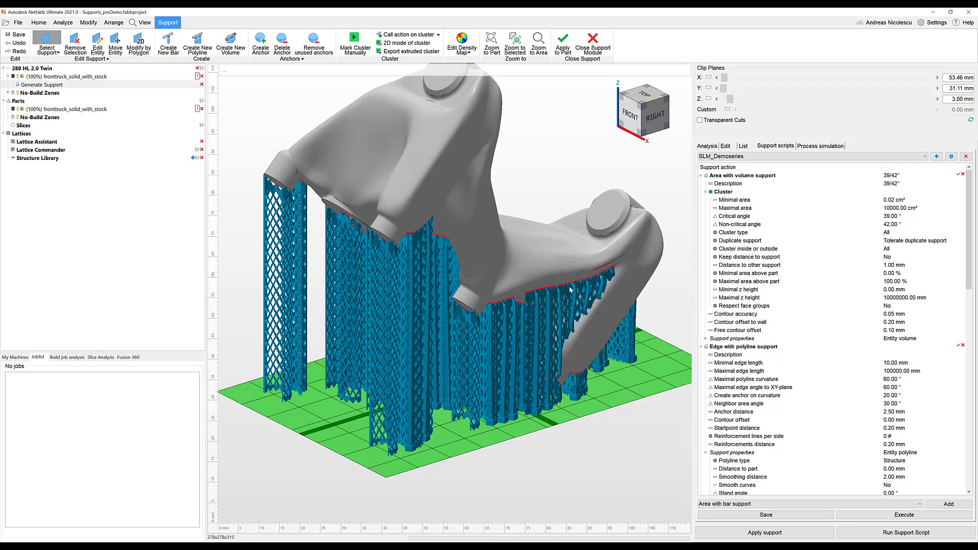
scroll(571, 290, "up", 3)
left_click(777, 509)
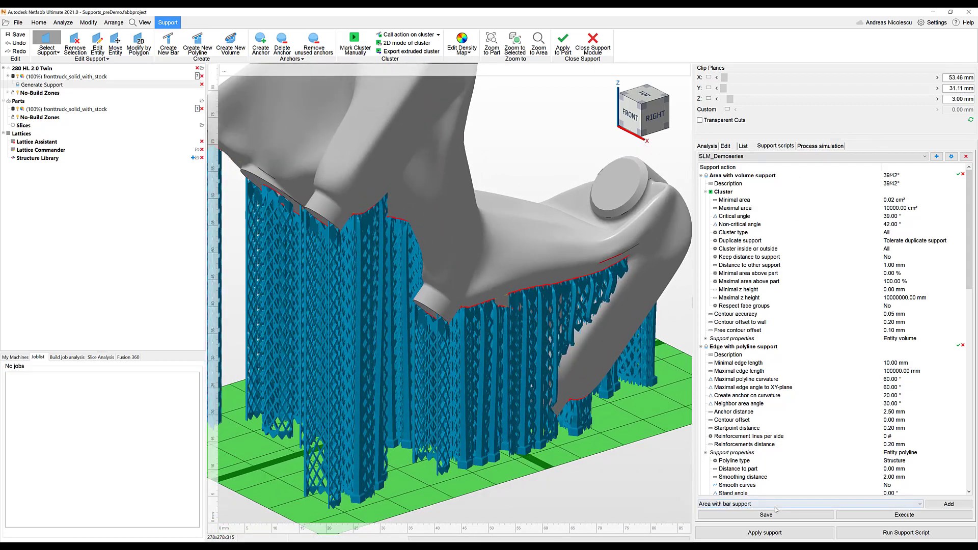
right_click_drag(619, 279, 465, 266)
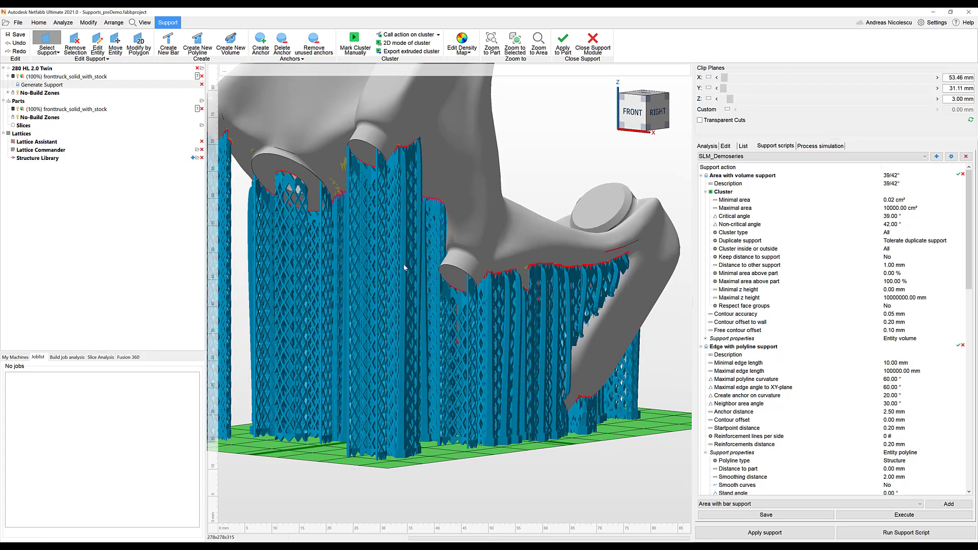
right_click_drag(525, 334, 512, 319)
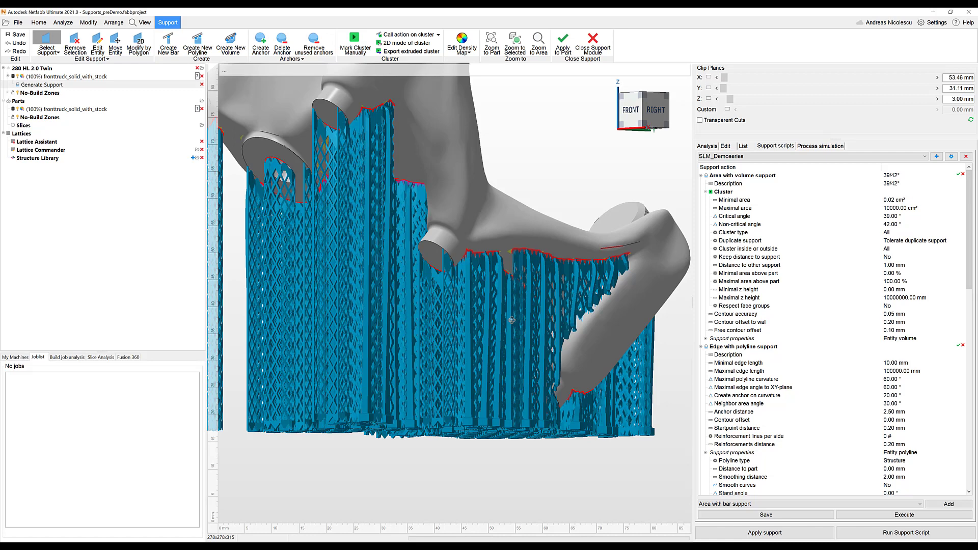
- List the generated supports and expand the clusters and entities under the volume, edge polyline and bar support actions
scroll(512, 320, "down", 2)
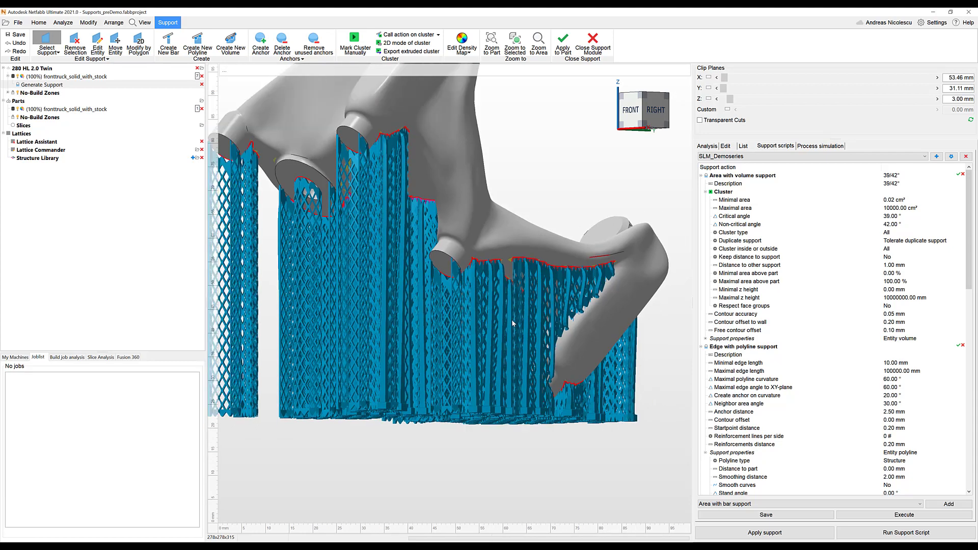
right_click_drag(491, 307, 494, 331)
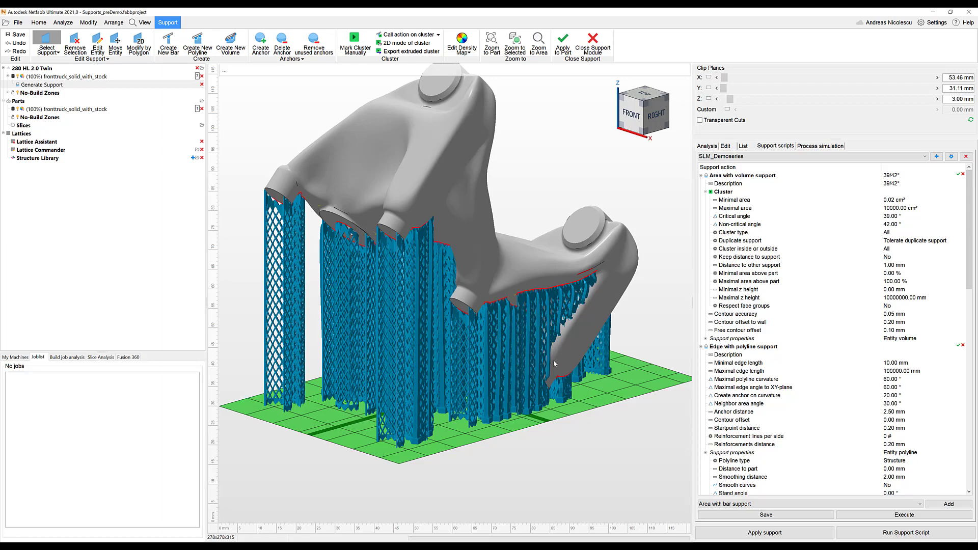
scroll(550, 366, "up", 5)
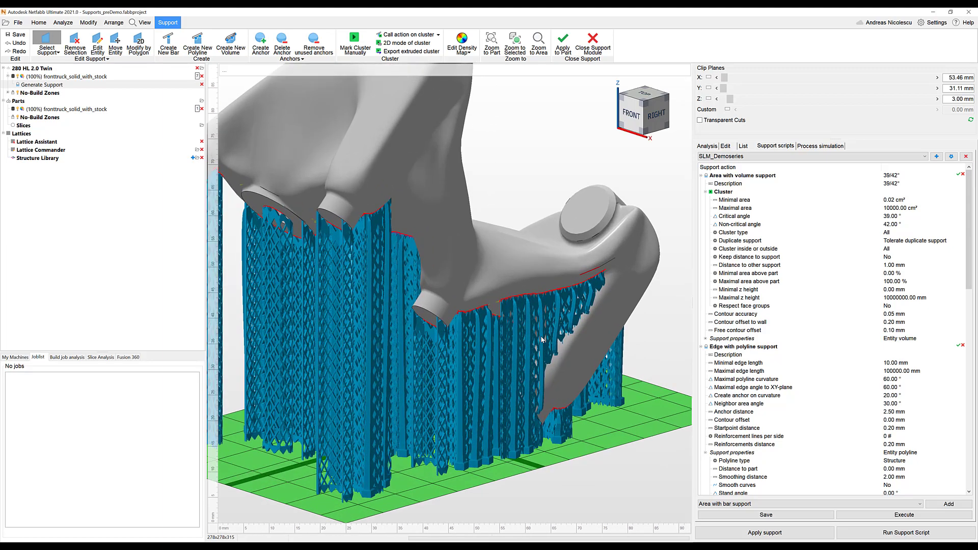
scroll(543, 339, "up", 5)
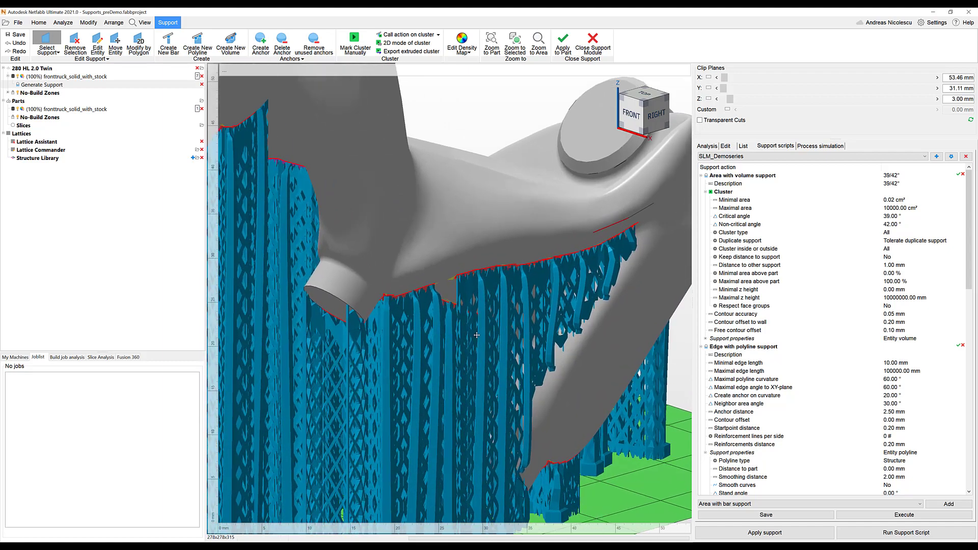
right_click_drag(437, 283, 419, 274)
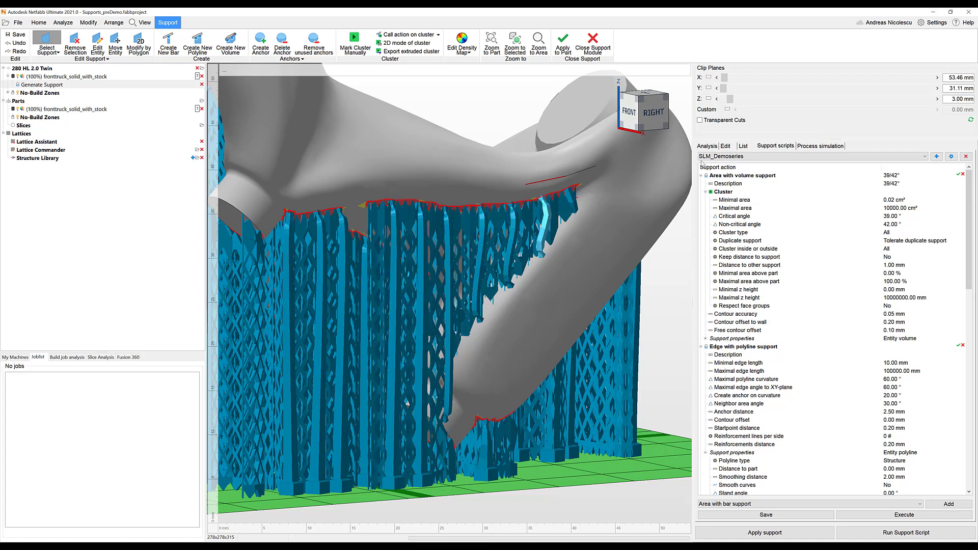
left_click(743, 146)
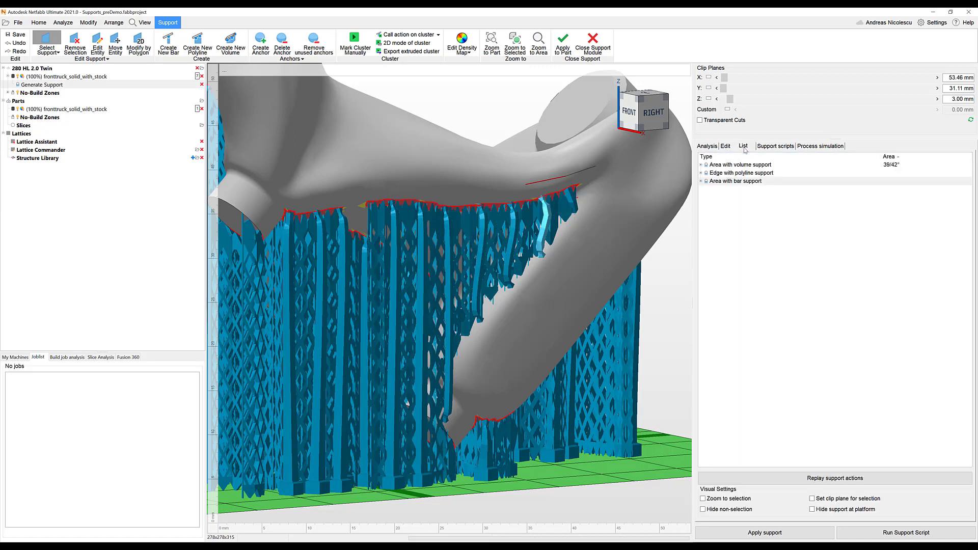
left_click(701, 181)
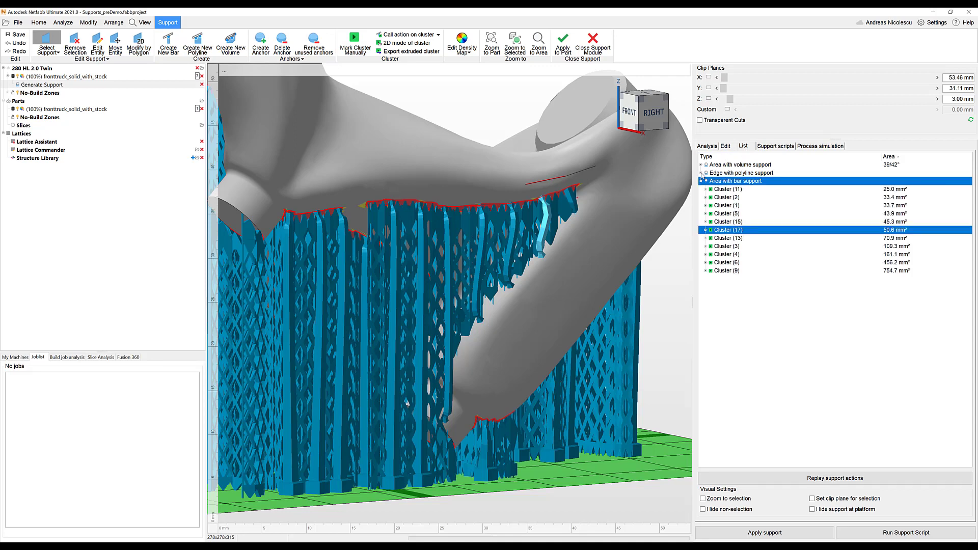
left_click(701, 172)
left_click(701, 164)
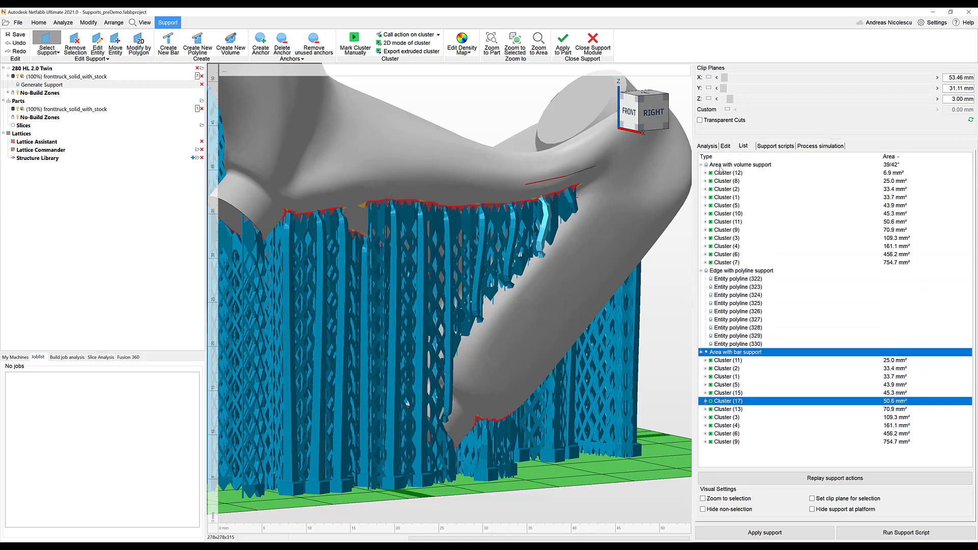
- Highlight the volume, edge polyline and bar support groups one after another and examine where each one sits under the part
left_click(740, 166)
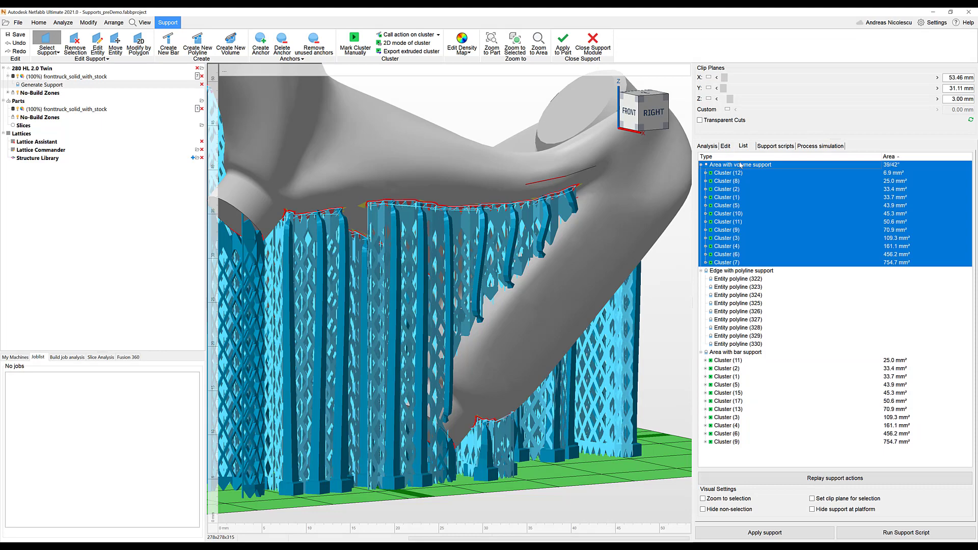
scroll(576, 245, "down", 3)
middle_click_drag(459, 290, 423, 291)
left_click(735, 271)
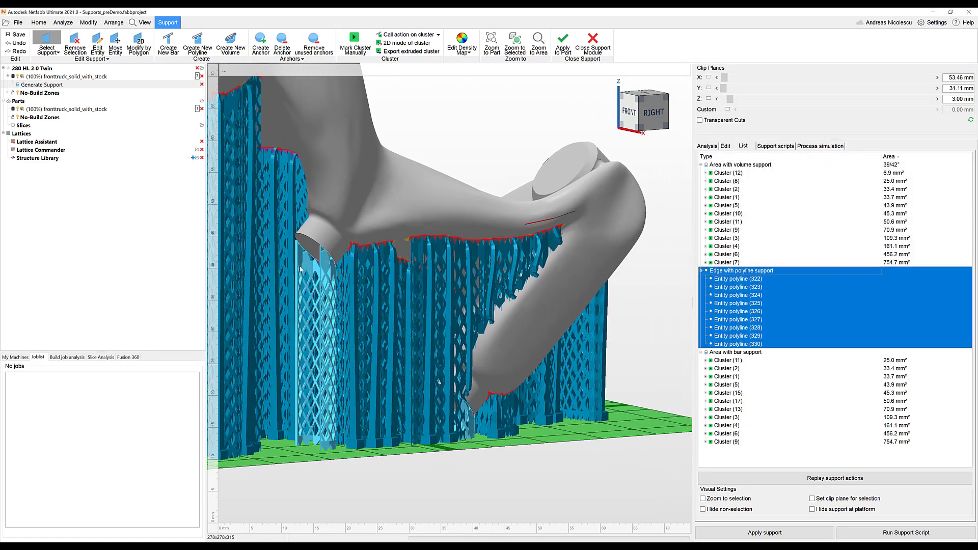
scroll(491, 298, "up", 5)
middle_click_drag(492, 298, 506, 350)
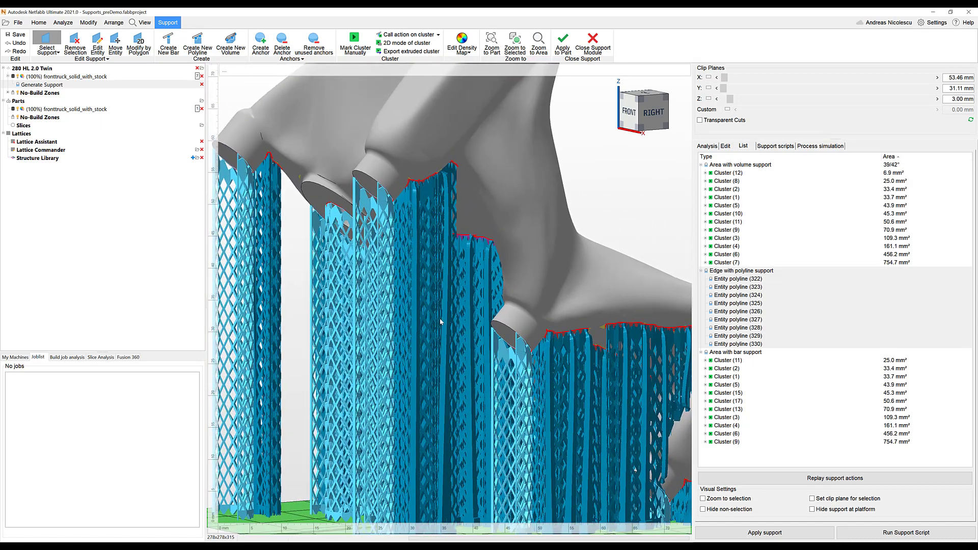
middle_click_drag(396, 200, 216, 130)
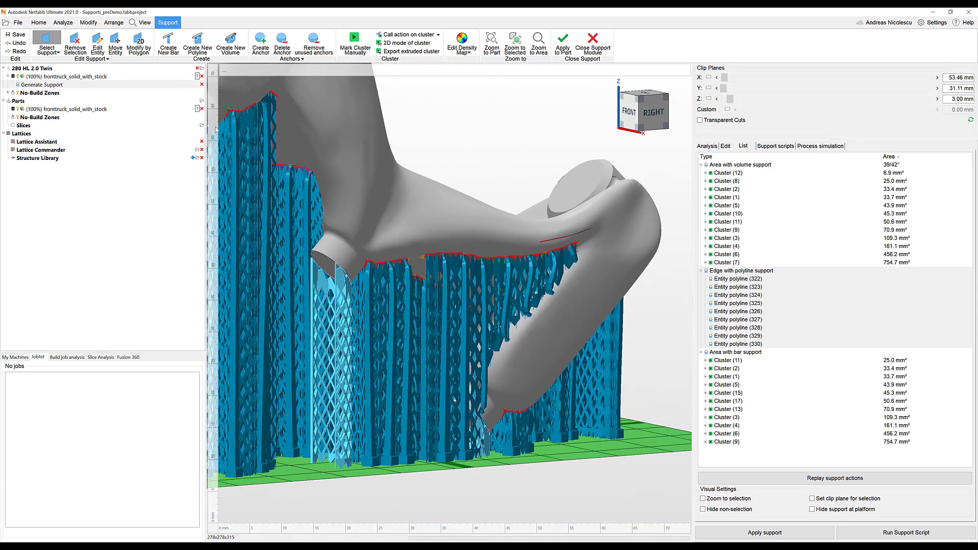
left_click(738, 352)
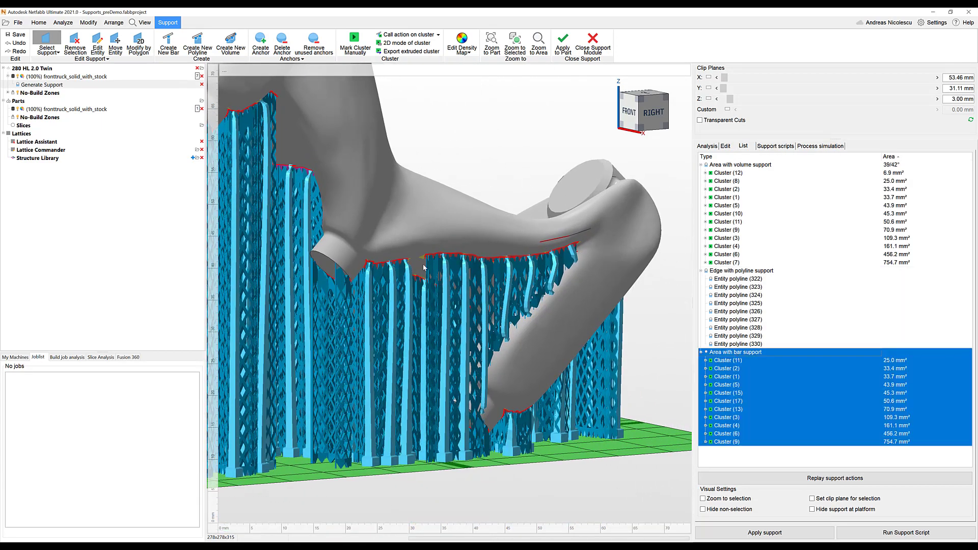
right_click_drag(425, 267, 502, 302)
scroll(502, 302, "up", 4)
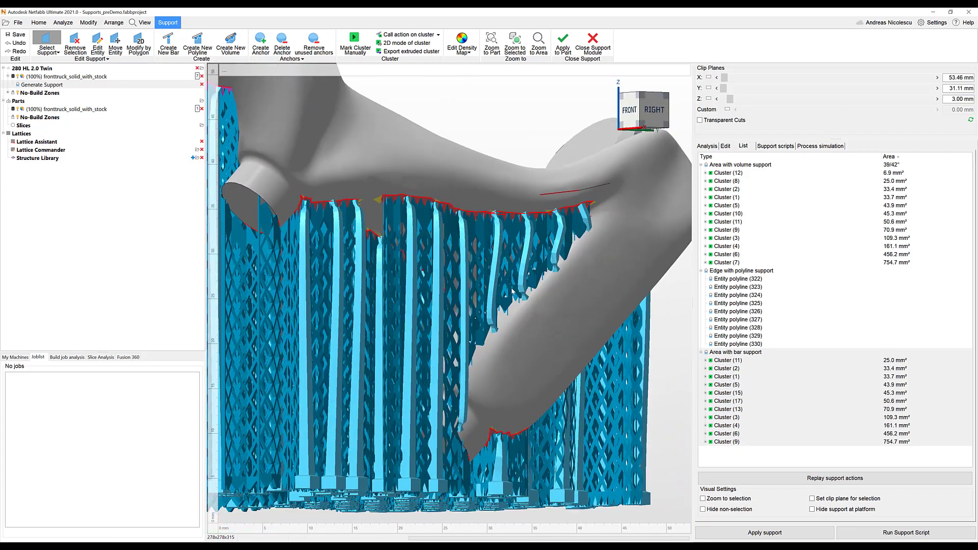
- Remove the short solid bars beneath the arm that end on the part, and select the arm's volume support
right_click_drag(525, 337, 537, 304)
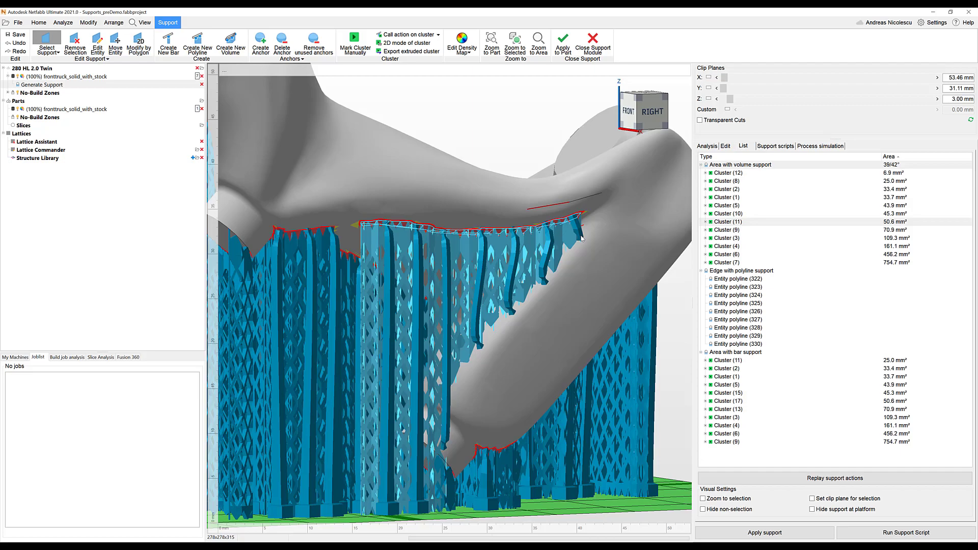
right_click_drag(518, 305, 510, 327)
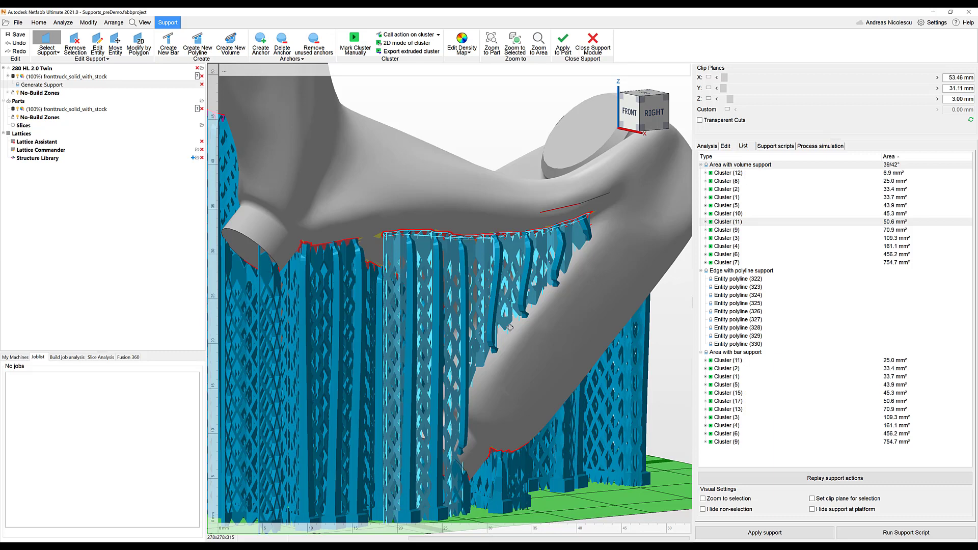
right_click_drag(499, 350, 499, 353)
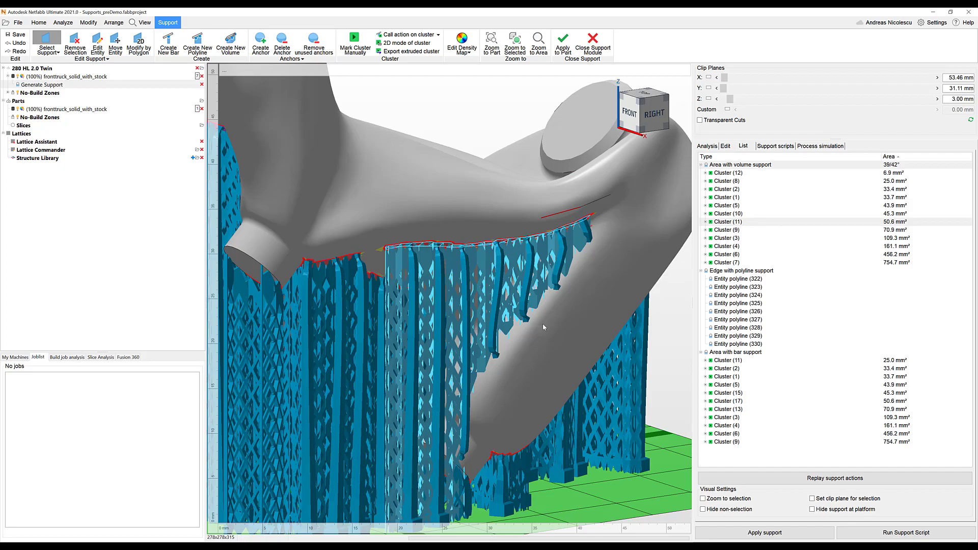
right_click_drag(529, 295, 522, 302)
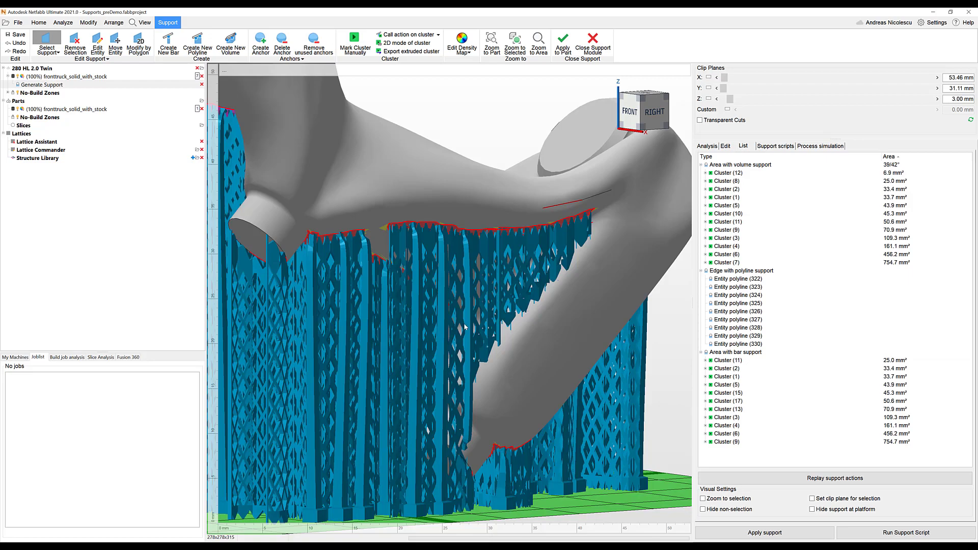
mouse_move(464, 326)
right_mouse_down()
mouse_move(408, 322)
mouse_move(478, 322)
right_mouse_up()
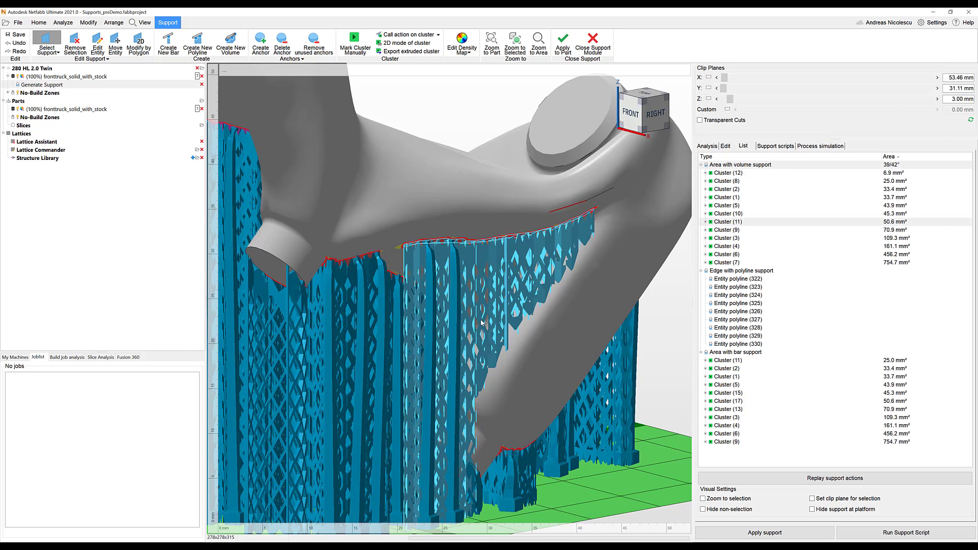
- Edit the arm's volume support entity and set Angled block support to Yes
right_click(497, 289)
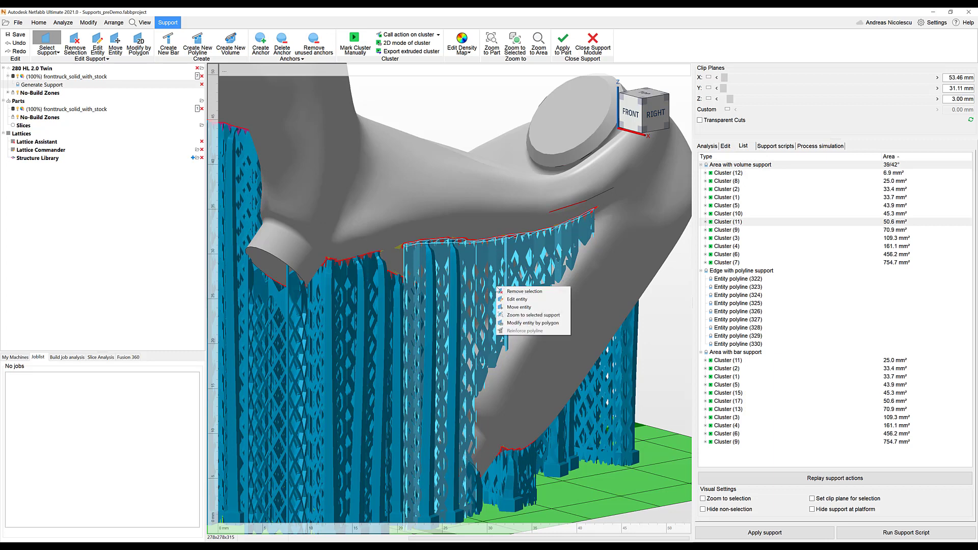
left_click(508, 299)
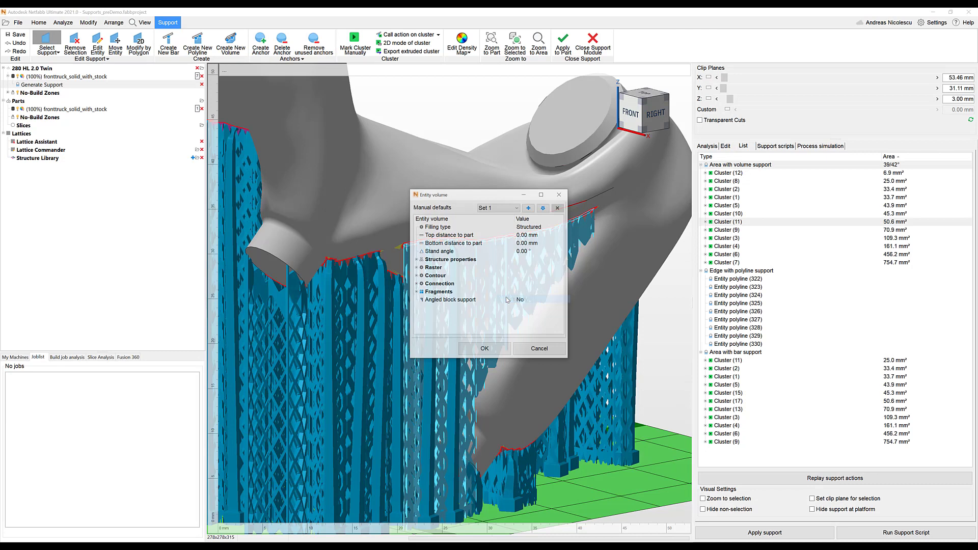
left_click_drag(482, 195, 748, 180)
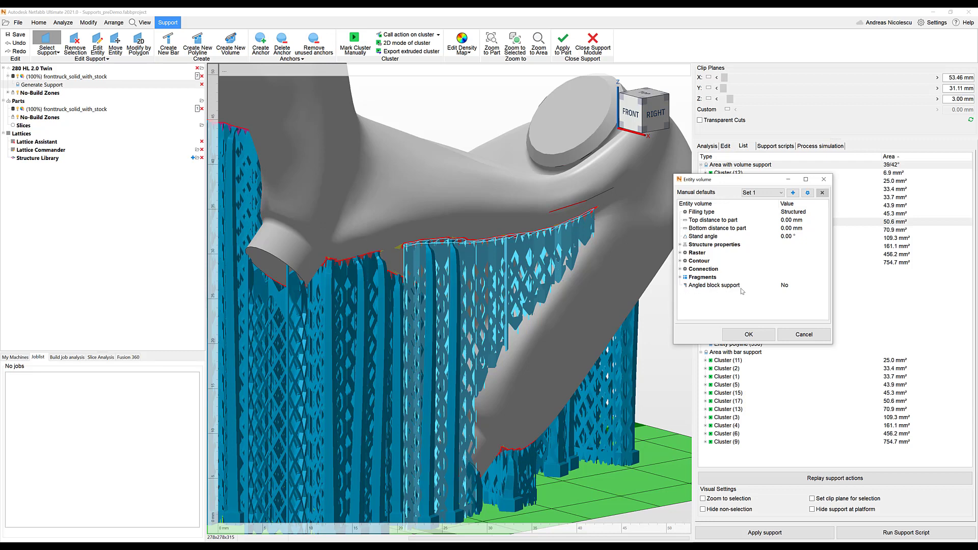
left_click(785, 288)
left_click(787, 287)
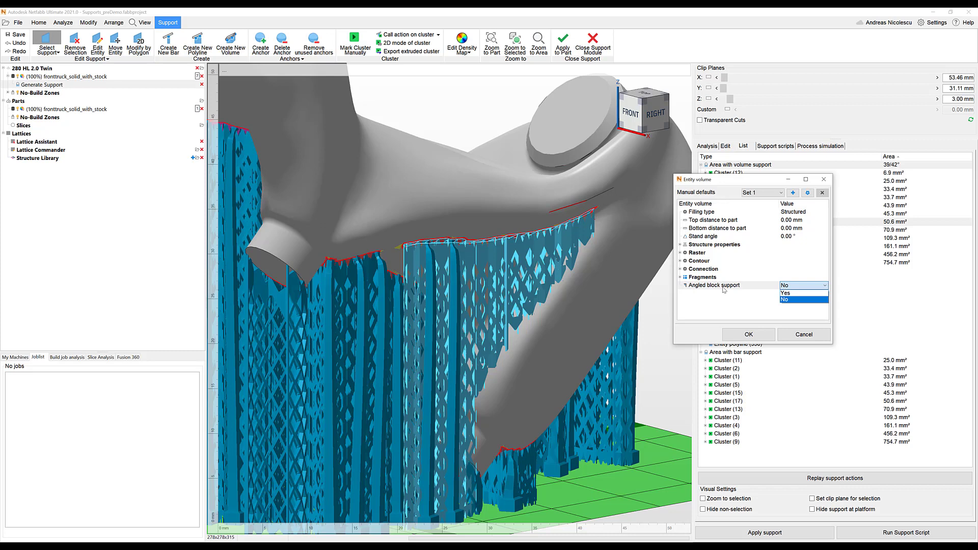
left_click(785, 294)
left_click(741, 335)
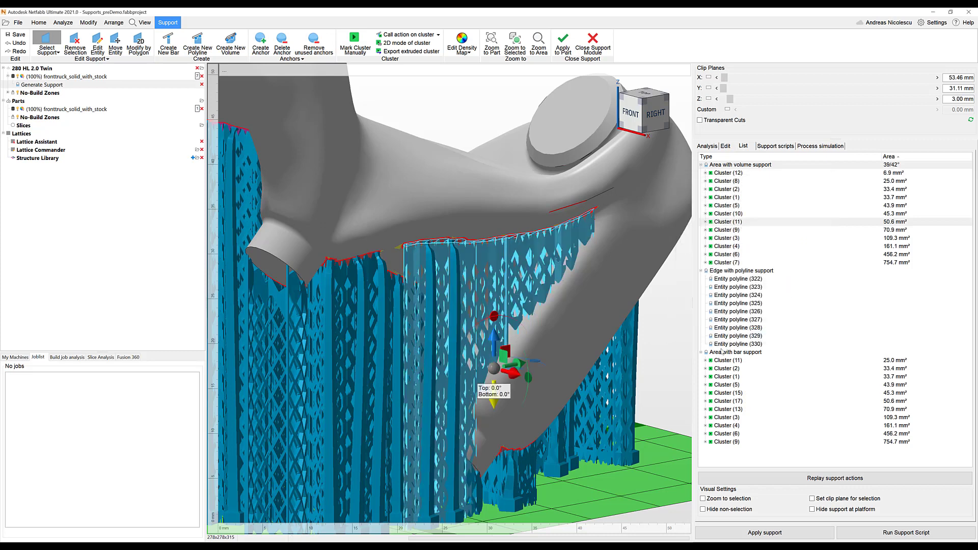
- Move the angled support's bend point outward to a top angle of about 13.8°, clipping the model along Y at 90.91 mm
left_click_drag(515, 376, 530, 380)
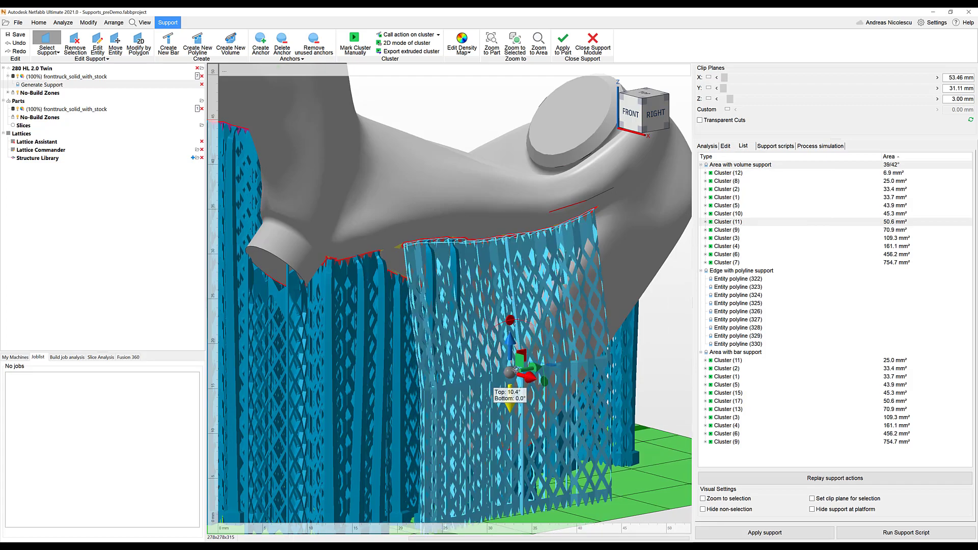
mouse_move(530, 379)
right_mouse_down()
mouse_move(606, 359)
mouse_move(583, 372)
mouse_move(461, 367)
mouse_move(562, 351)
mouse_move(519, 389)
right_mouse_up()
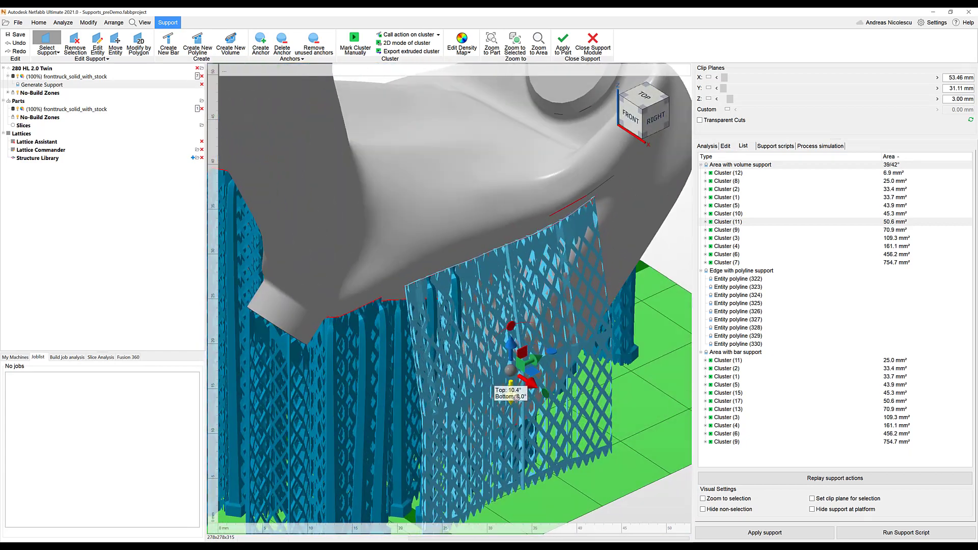
left_click(710, 88)
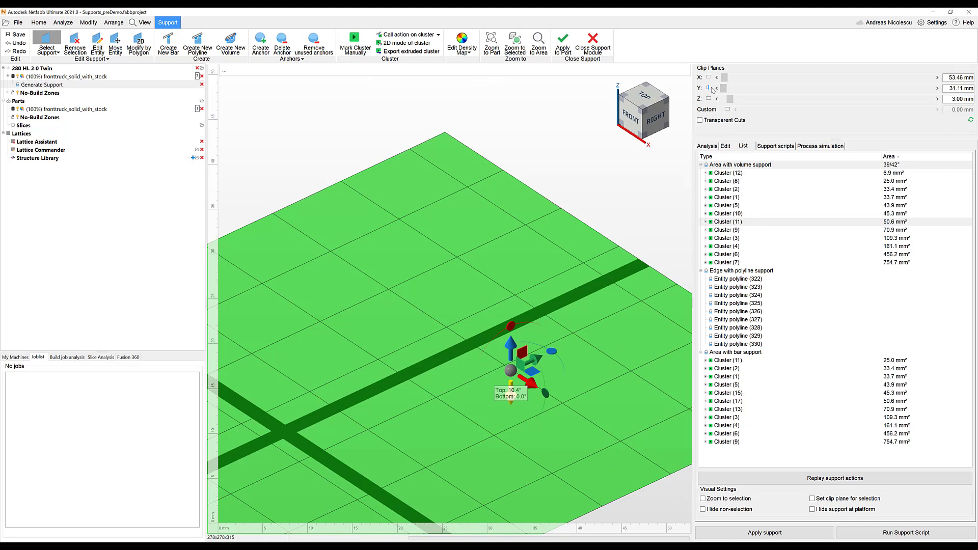
left_click_drag(723, 88, 860, 90)
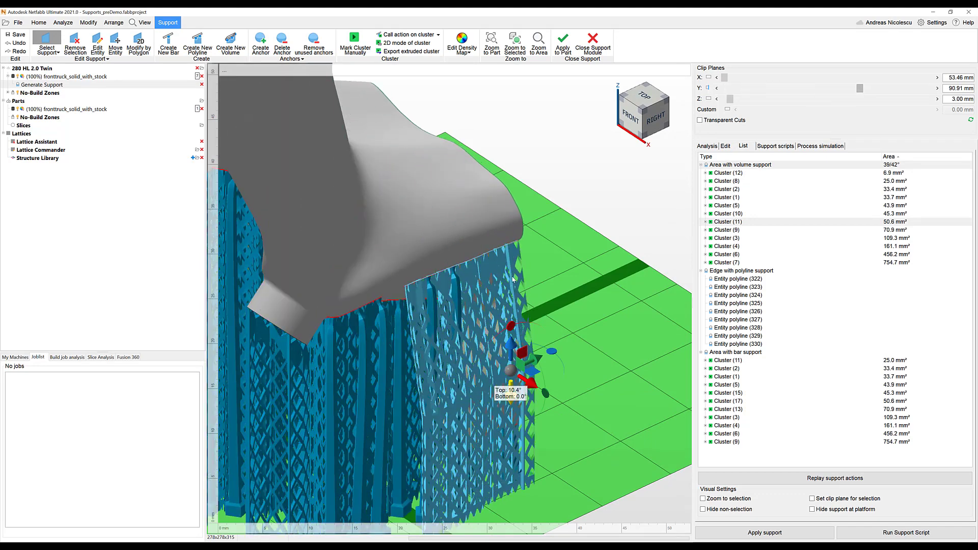
right_click_drag(509, 286, 340, 220)
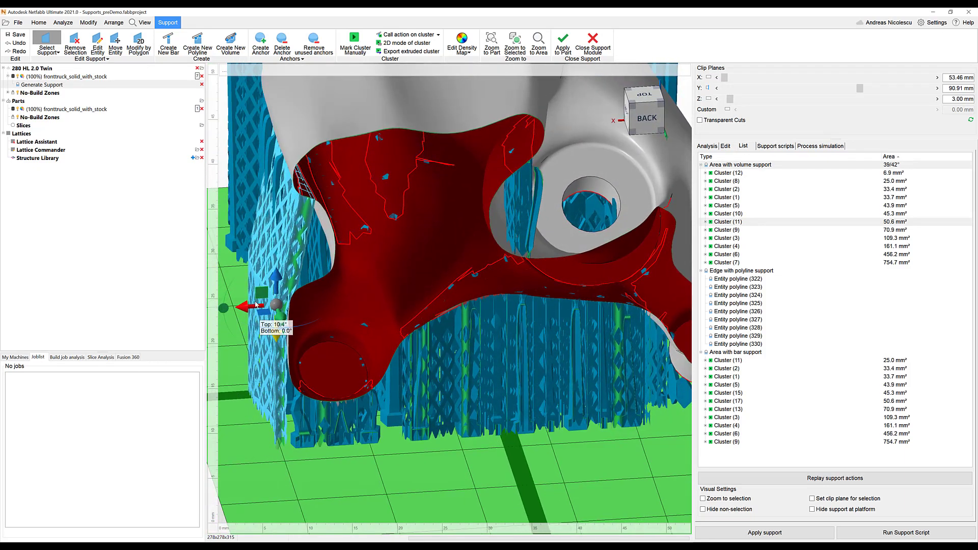
left_click_drag(239, 306, 229, 306)
right_click_drag(350, 281, 452, 240)
left_click_drag(653, 125, 640, 127)
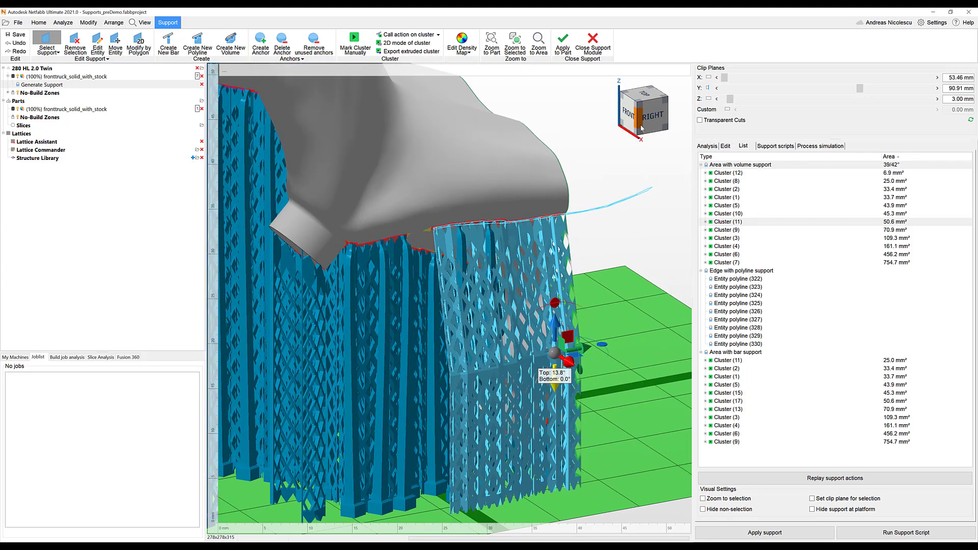
- Reverse the Y clipping side and move the support's bend point further outward and up to a top angle of about 18.5°
left_click(708, 88)
left_click(708, 89)
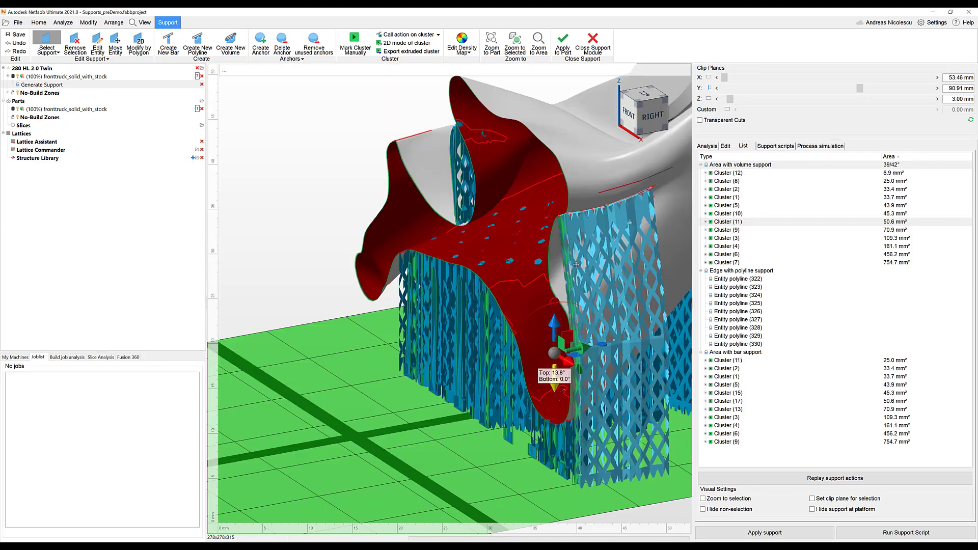
middle_click_drag(576, 265, 475, 262)
right_click_drag(475, 262, 573, 250)
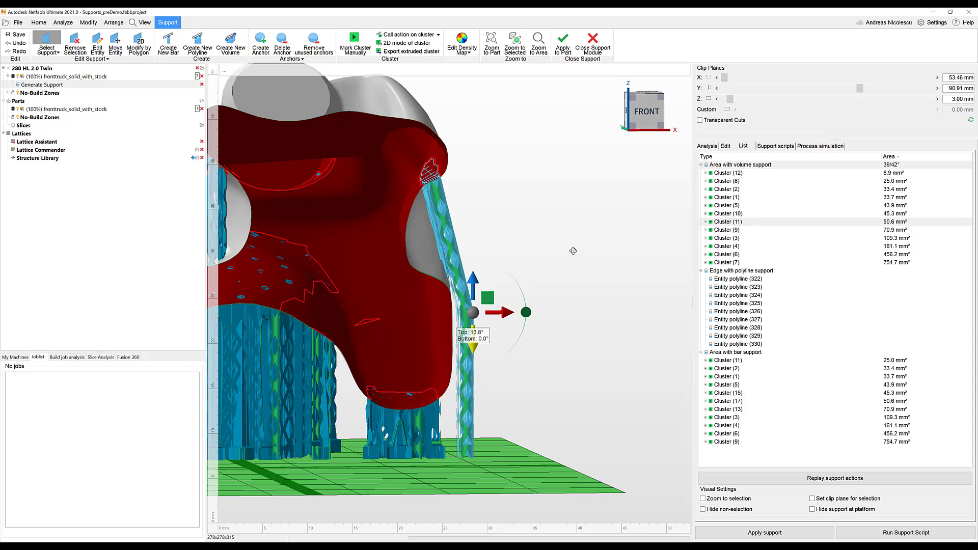
scroll(573, 250, "up", 3)
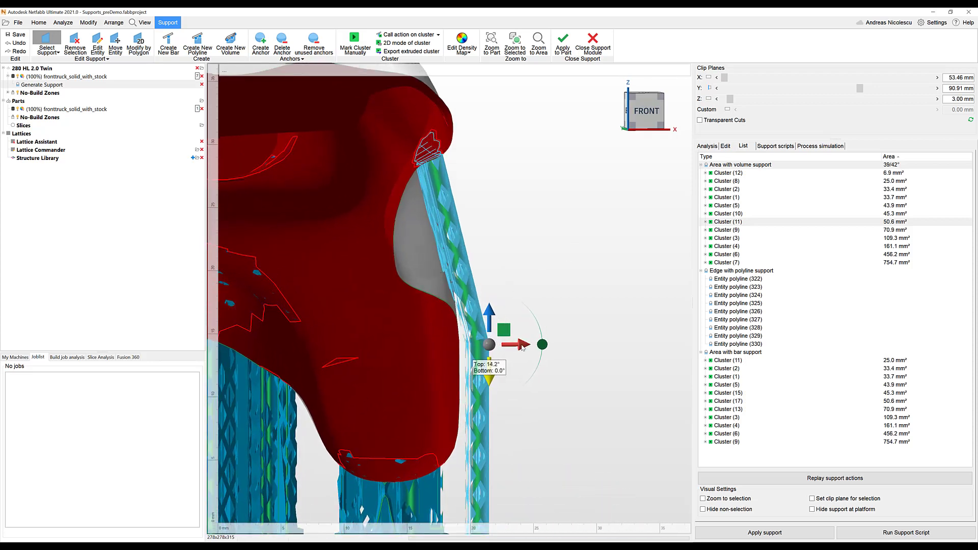
left_click_drag(521, 348, 532, 348)
left_click_drag(499, 316, 500, 300)
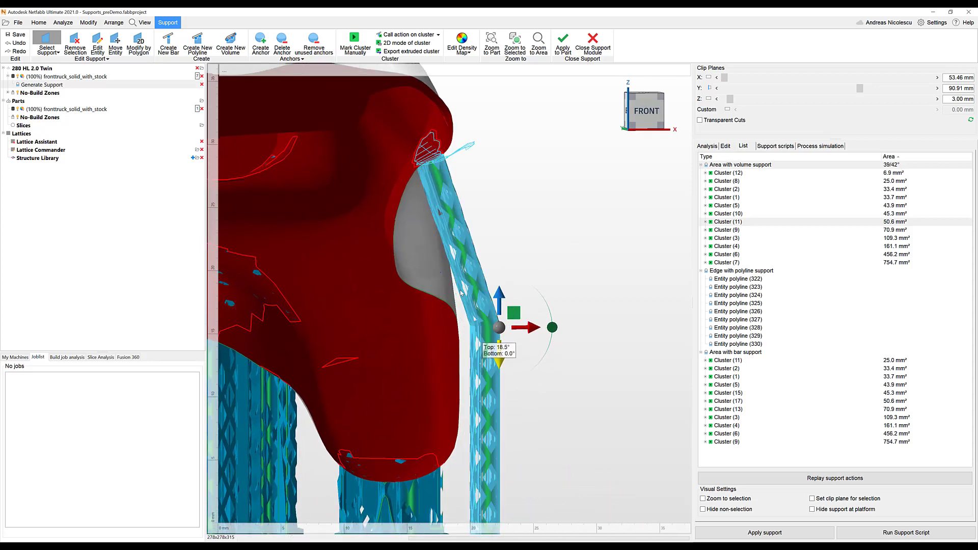
mouse_move(461, 293)
right_mouse_down()
mouse_move(482, 279)
mouse_move(465, 267)
mouse_move(461, 274)
right_mouse_up()
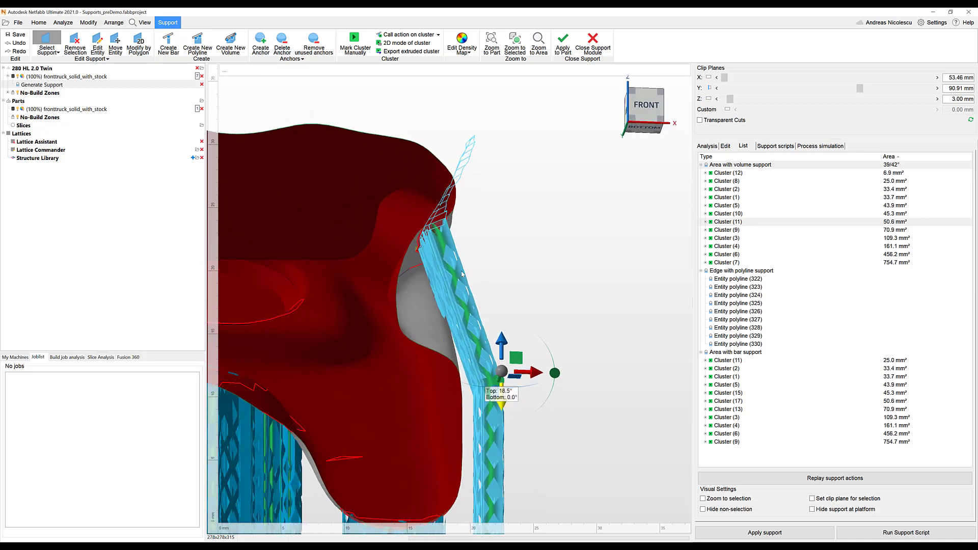
- Raise the arm support's bend point to a top angle of about 27.9°
left_click(522, 362)
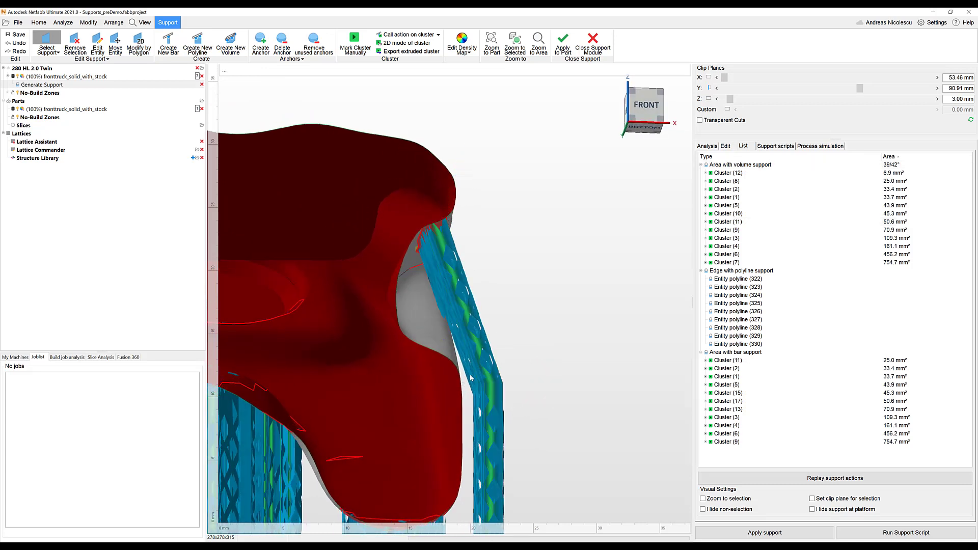
right_click_drag(481, 357, 458, 384)
scroll(500, 281, "down", 1)
right_click_drag(501, 283, 527, 271)
left_click(526, 271)
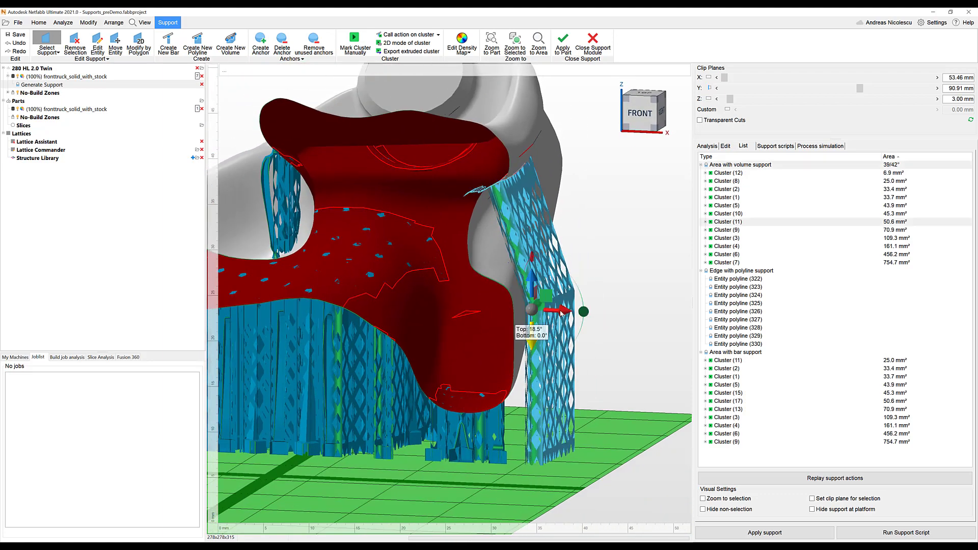
left_click_drag(561, 313, 523, 298)
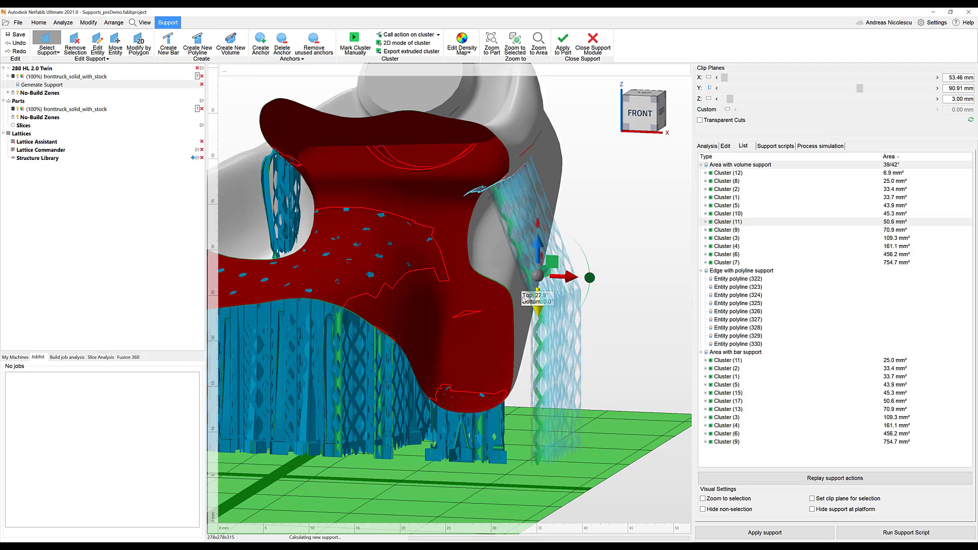
right_click_drag(523, 298, 497, 249)
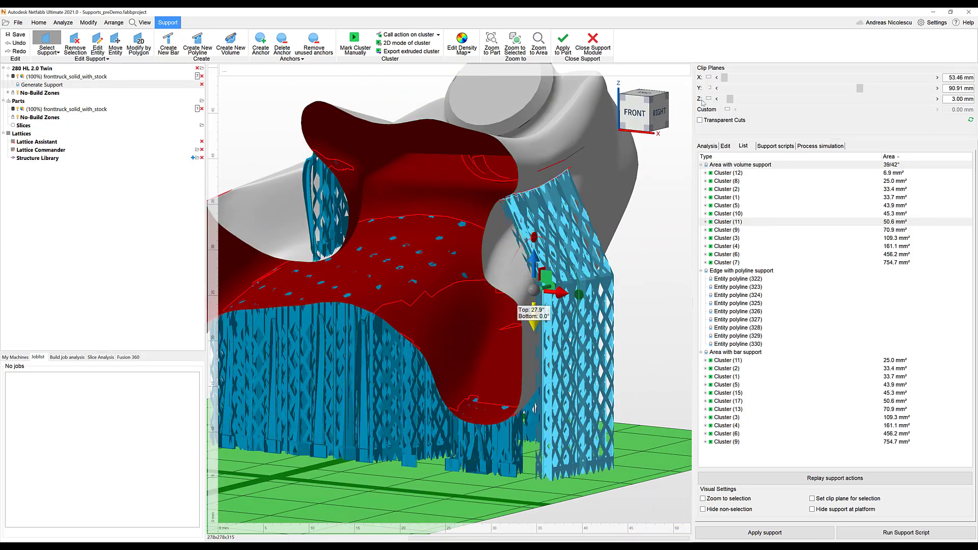
- Turn off the Y clipping plane and apply the finished supports to the part
left_click(709, 88)
right_click_drag(560, 237, 569, 190)
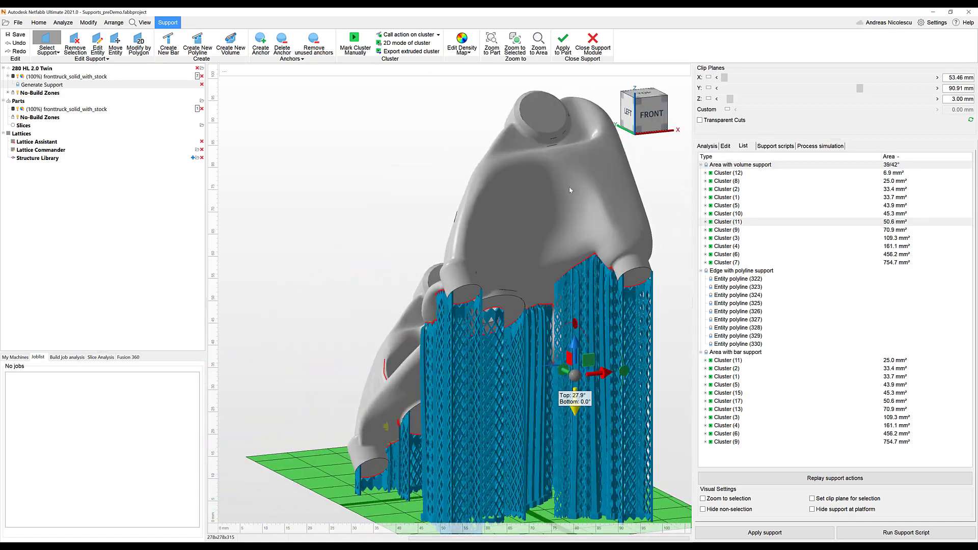
left_click(562, 44)
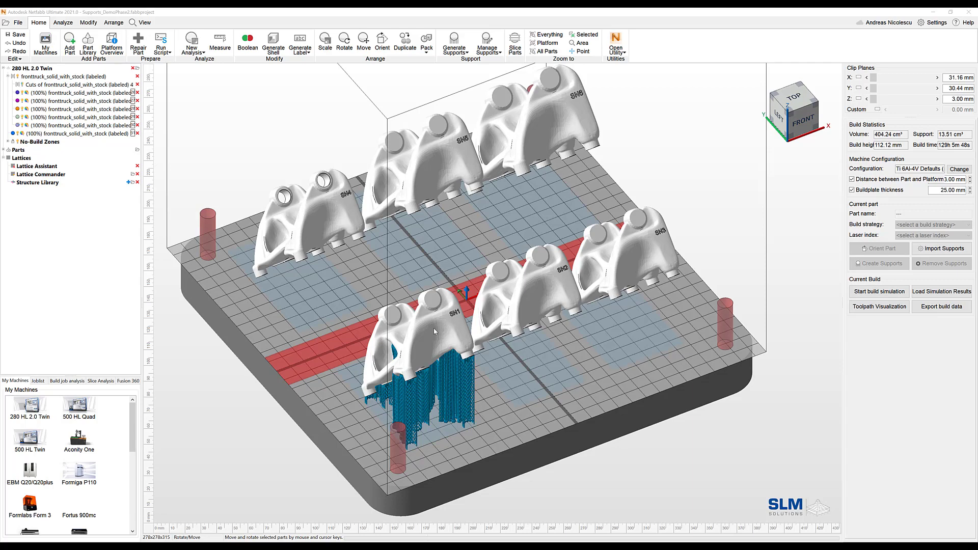
- Examine the build platform with the supported SN1 part and the unsupported copies SN2 to SN6
right_click_drag(460, 316, 397, 371)
right_click_drag(430, 313, 458, 285)
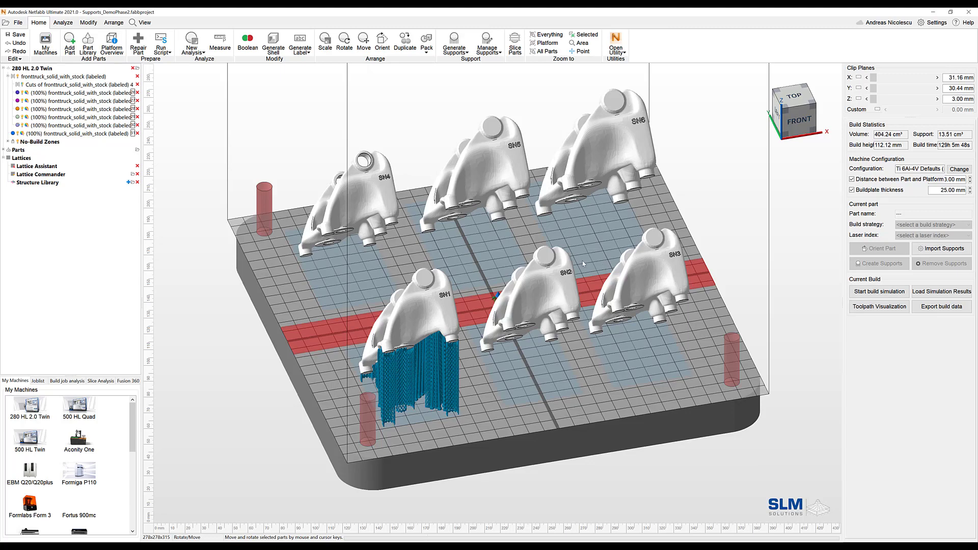
scroll(374, 215, "up", 5)
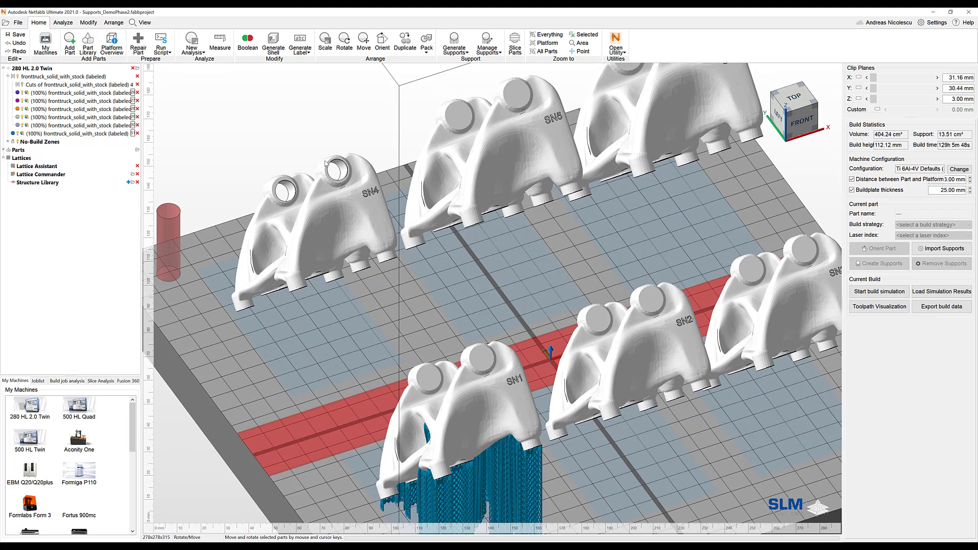
scroll(534, 183, "down", 3)
right_click_drag(534, 183, 528, 160)
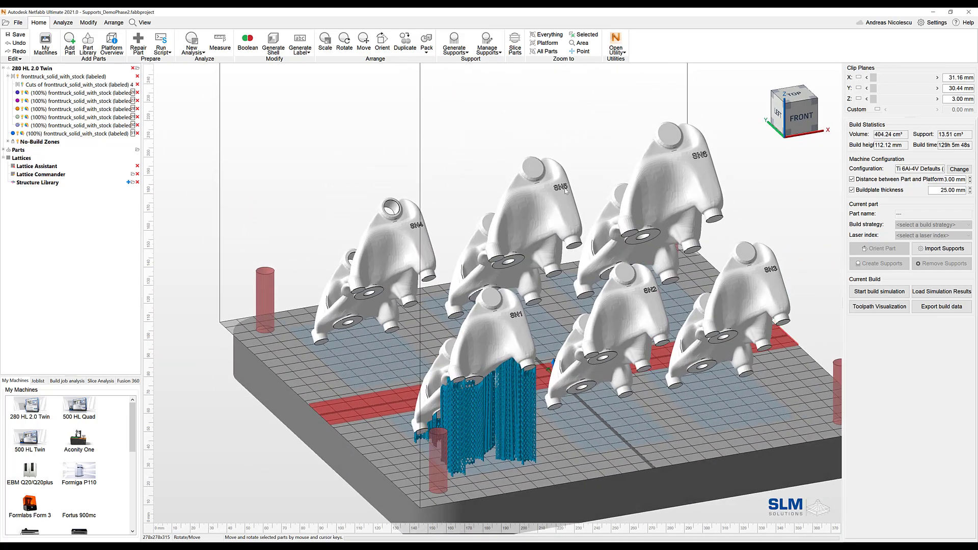
middle_click_drag(528, 200, 463, 202)
mouse_move(463, 201)
right_mouse_down()
mouse_move(418, 170)
mouse_move(441, 175)
mouse_move(459, 220)
right_mouse_up()
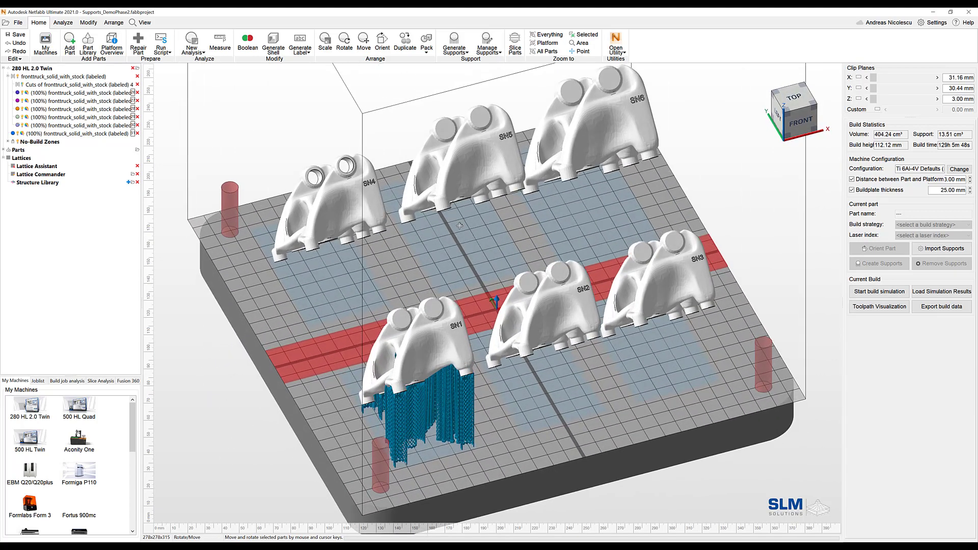
- Run the SLM_Demoseries support script on the SN2 part
left_click(551, 327)
right_click_drag(551, 326, 519, 316)
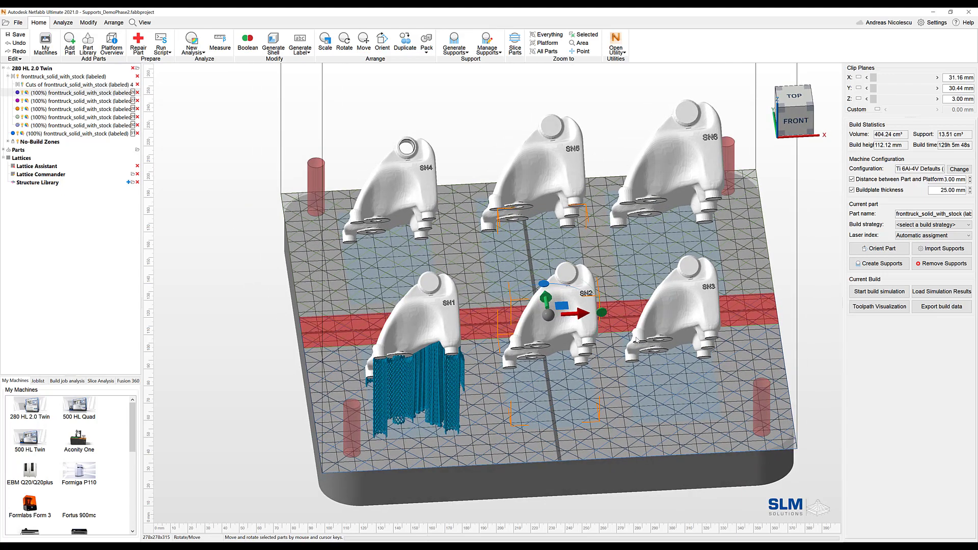
left_click(161, 51)
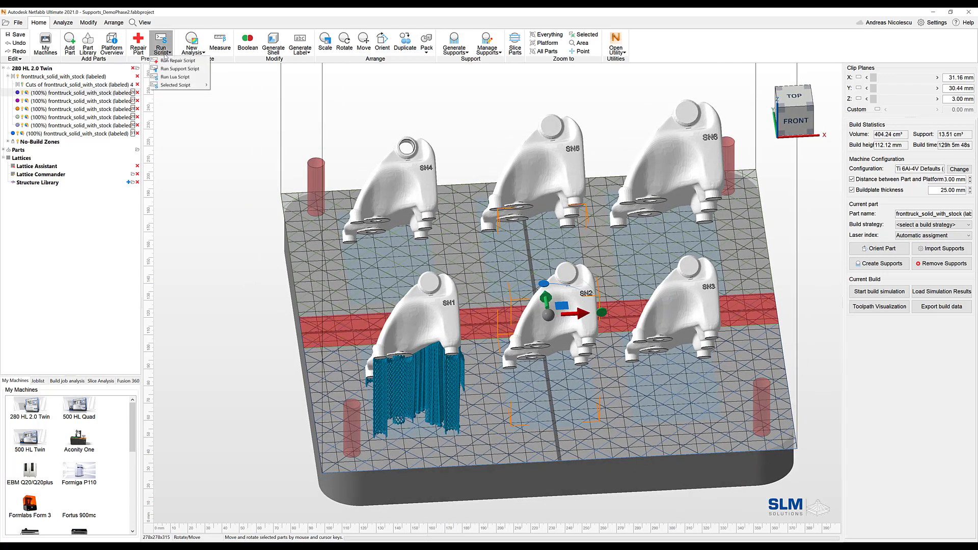
left_click(178, 69)
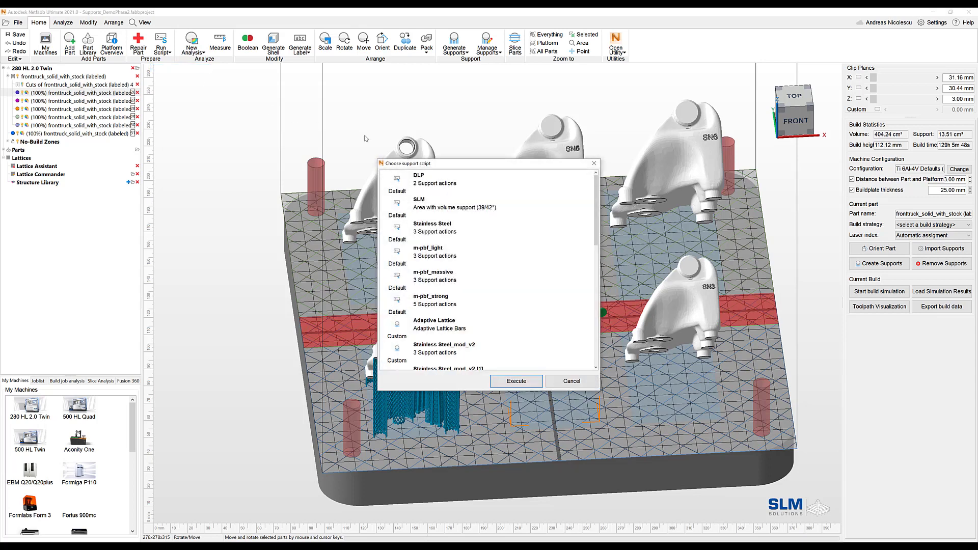
left_click(470, 275)
scroll(470, 275, "down", 5)
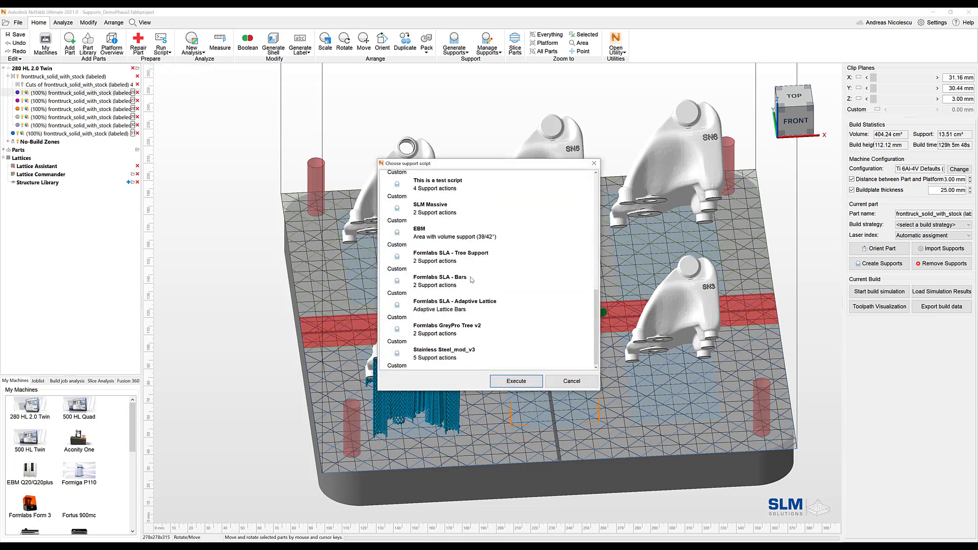
scroll(465, 265, "up", 2)
left_click(466, 237)
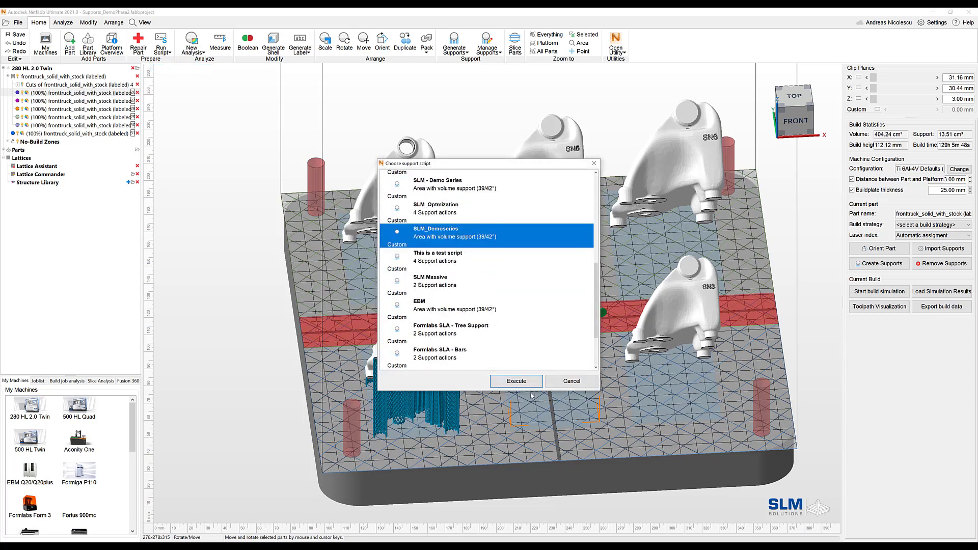
left_click(528, 381)
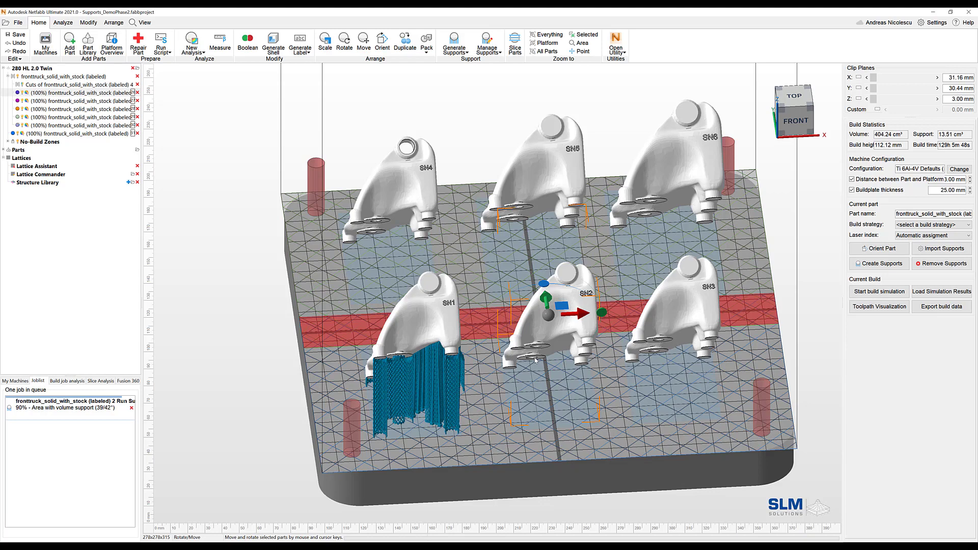
right_click_drag(535, 359, 537, 368)
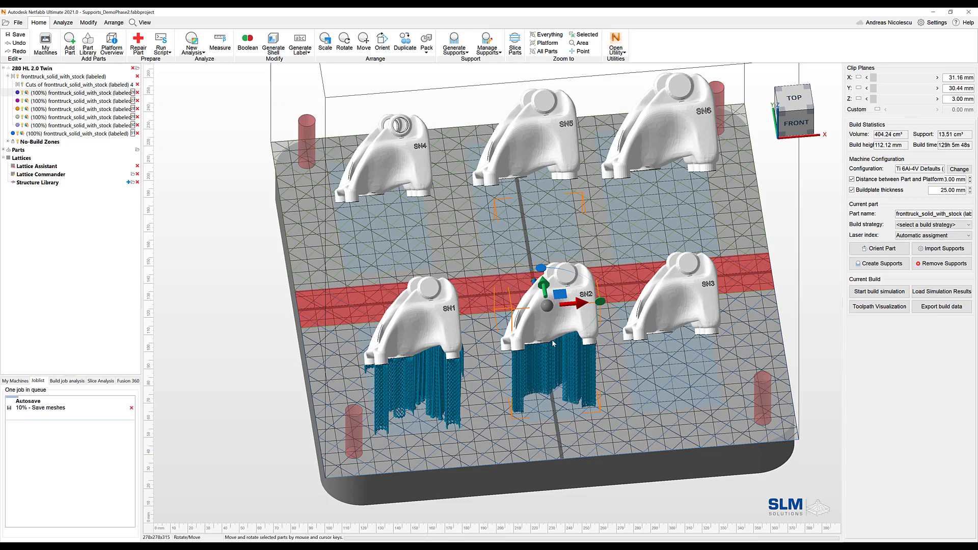
right_click_drag(552, 343, 551, 340)
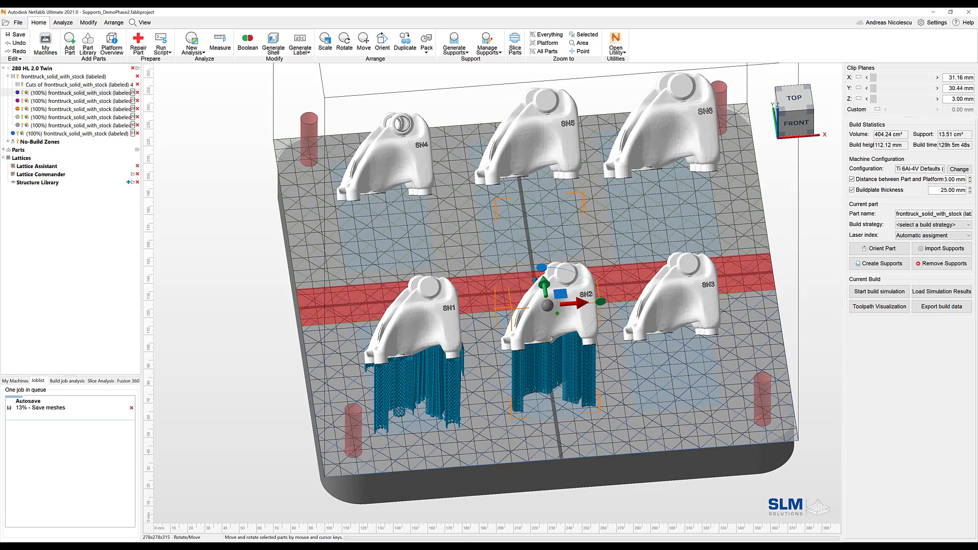
right_click(552, 339)
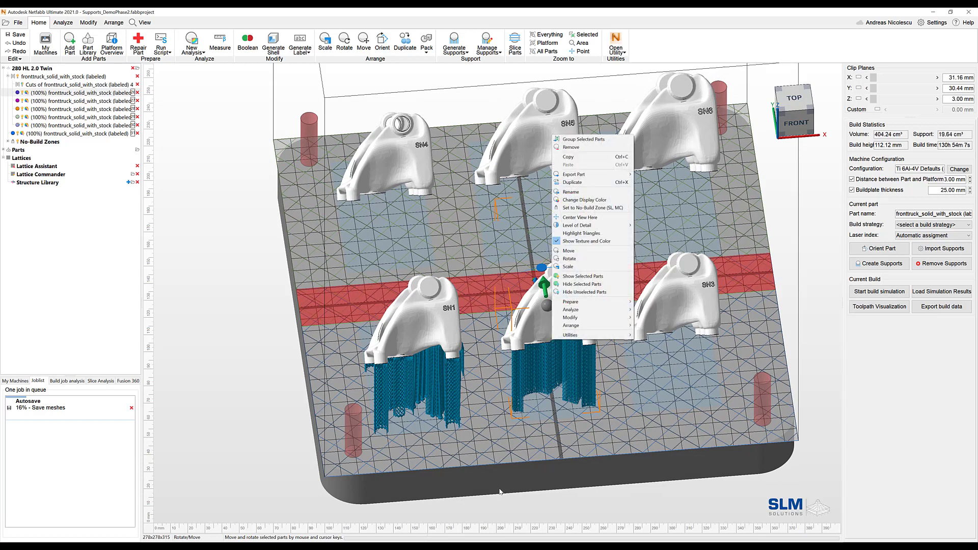
left_click(538, 458)
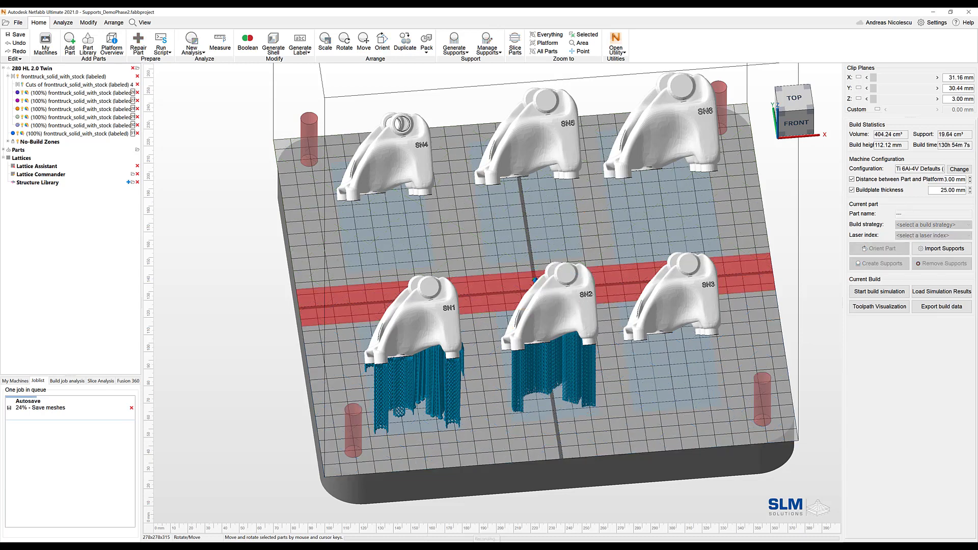
right_click_drag(619, 429, 612, 429)
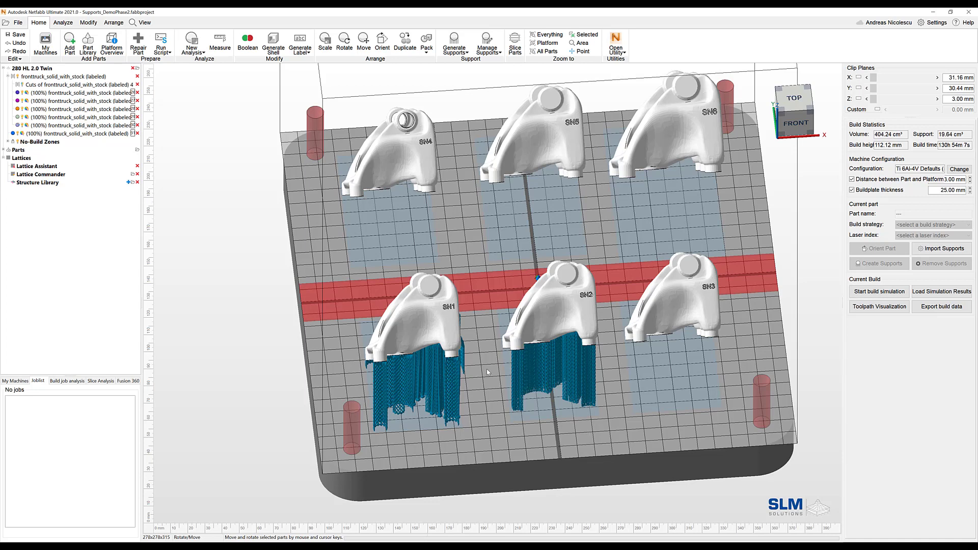
right_click_drag(485, 365, 488, 352)
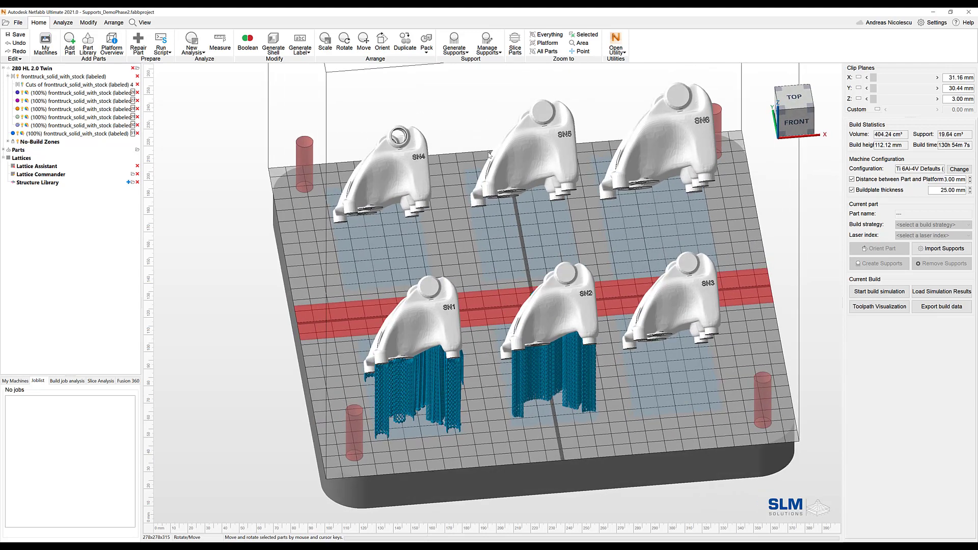
- Select the five parts SN2, SN3, SN4, SN5 and SN6 together on the build platform
left_click(547, 313)
left_click(489, 49)
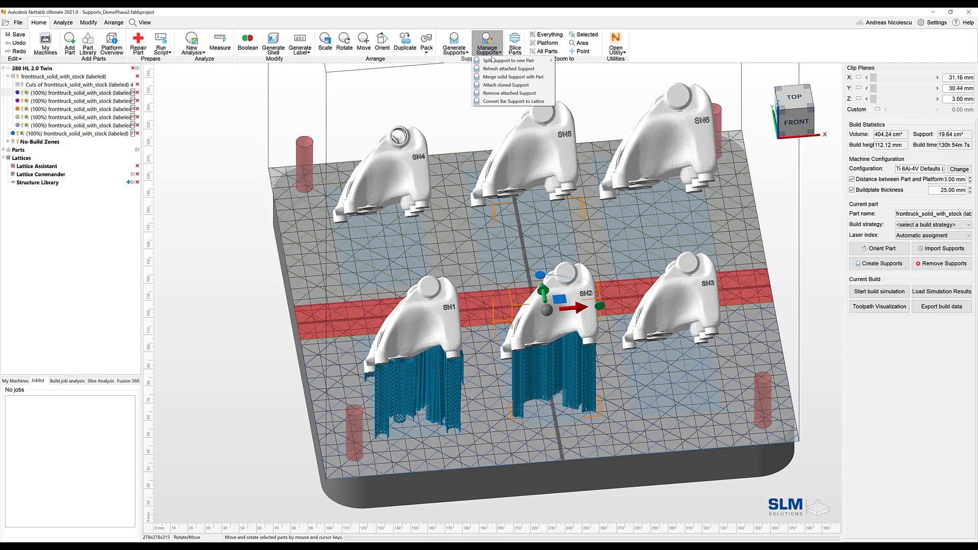
mouse_move(492, 60)
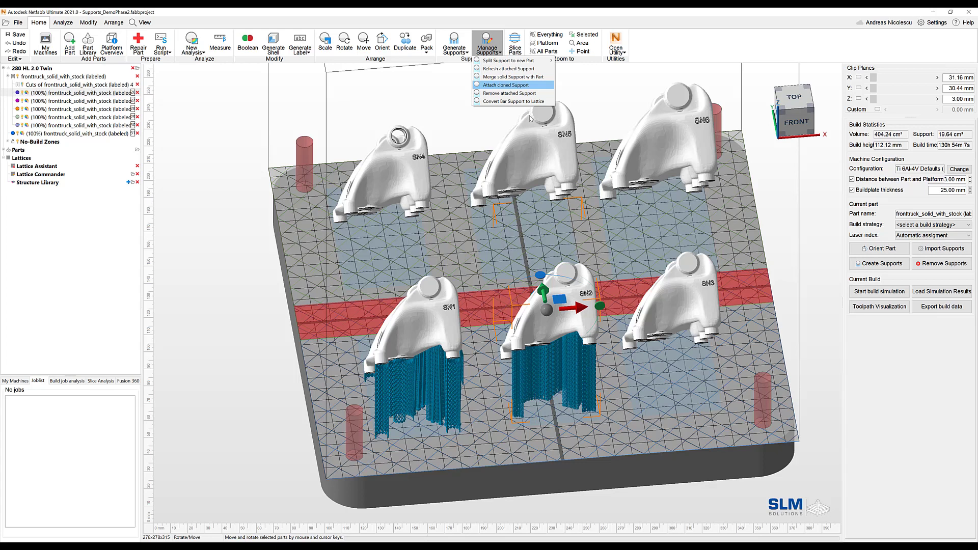
left_click(379, 164)
left_click(551, 151, "ctrl")
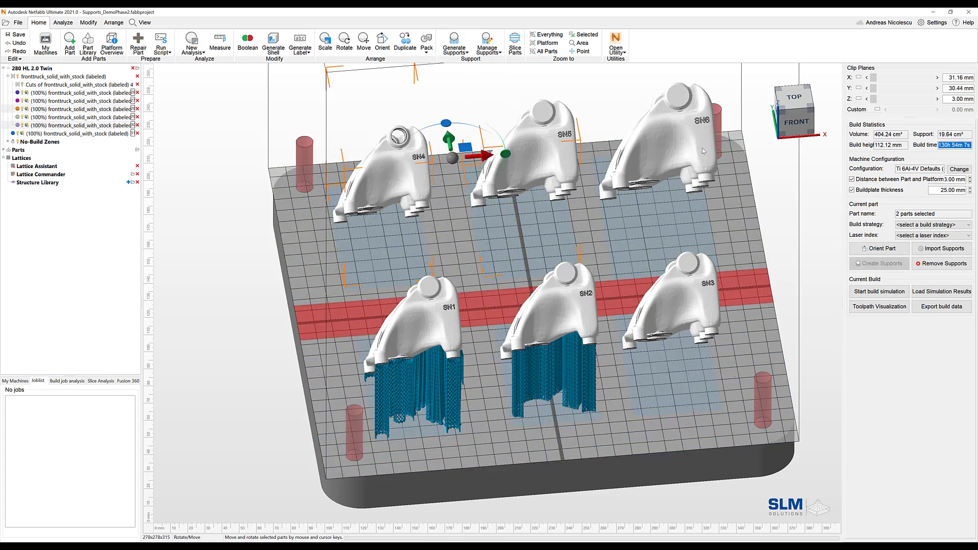
left_click(702, 148, "ctrl")
left_click(582, 312, "ctrl")
left_click(690, 301, "ctrl")
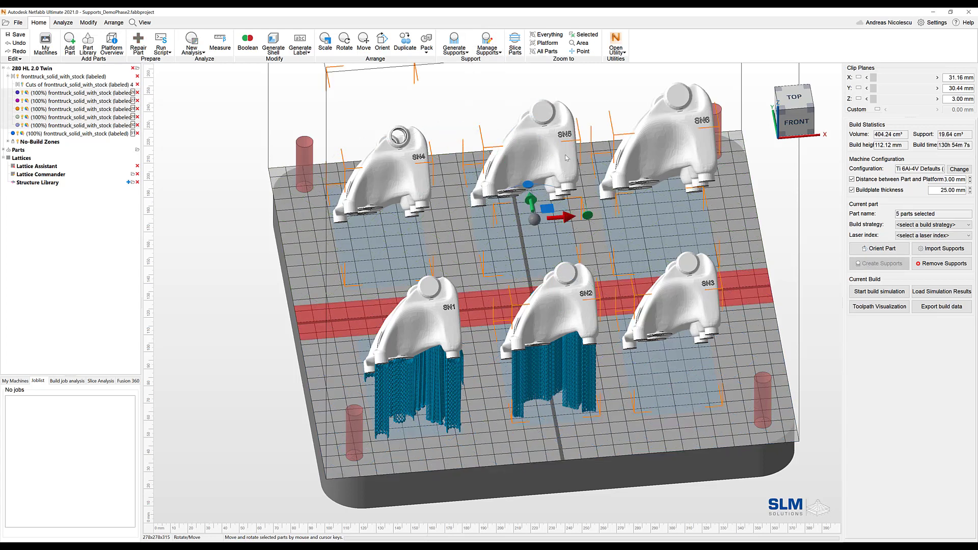
- Start attaching cloned support to the selected parts and set the attached support alignment to Automatic Alignment
left_click(487, 47)
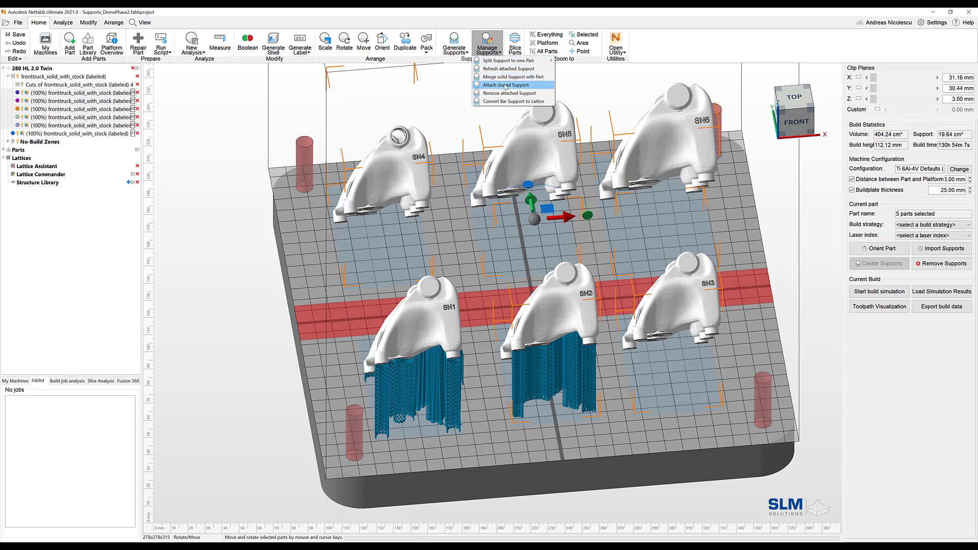
left_click(506, 85)
left_click_drag(500, 165, 633, 114)
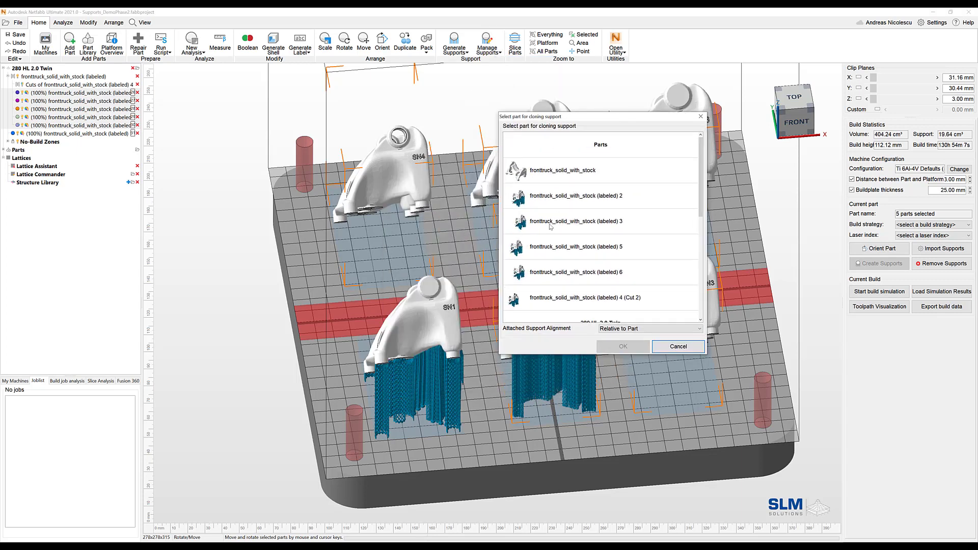
scroll(615, 220, "down", 3)
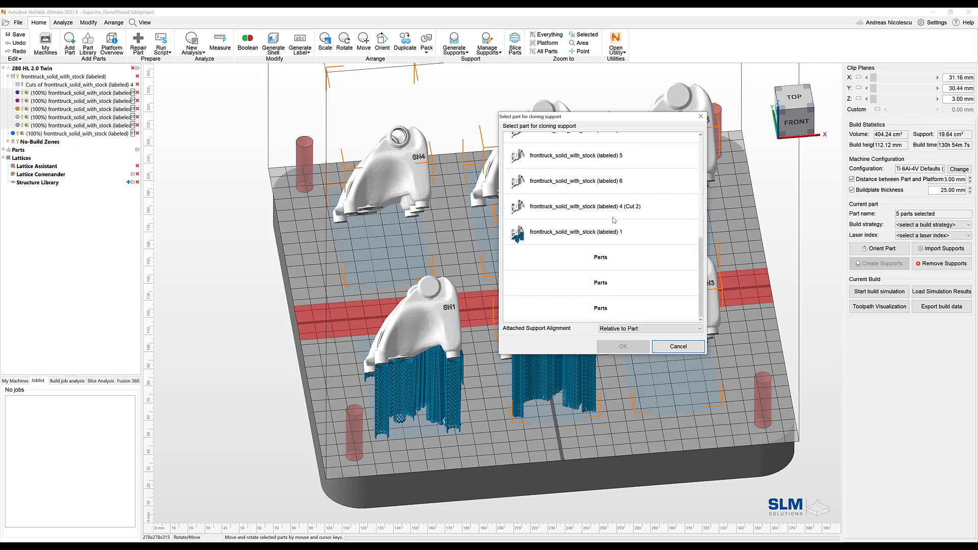
scroll(598, 248, "up", 3)
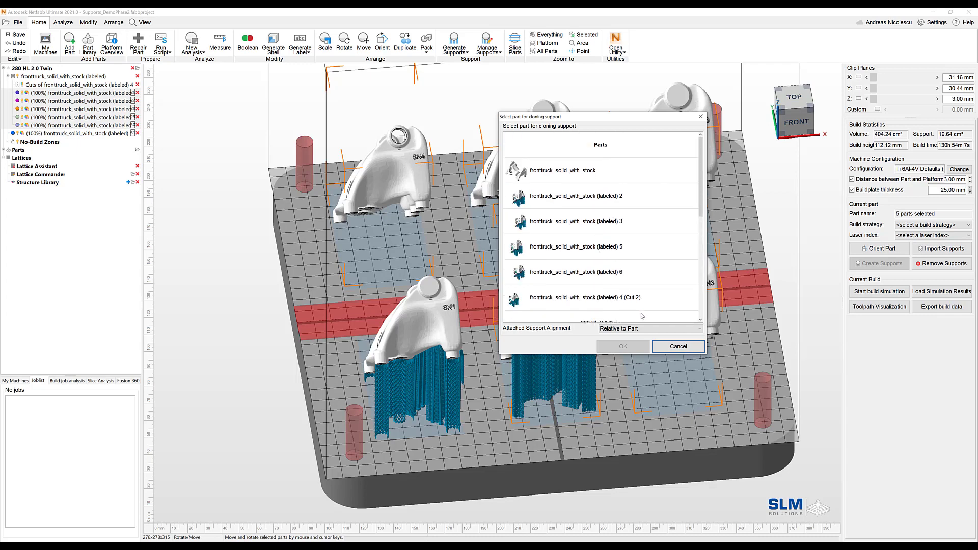
left_click(643, 329)
left_click(626, 342)
- Choose fronttruck_solid_with_stock (labeled) 1 on the 280 HL 2.0 Twin as the clone source and attach its support to the selected parts
scroll(572, 288, "down", 3)
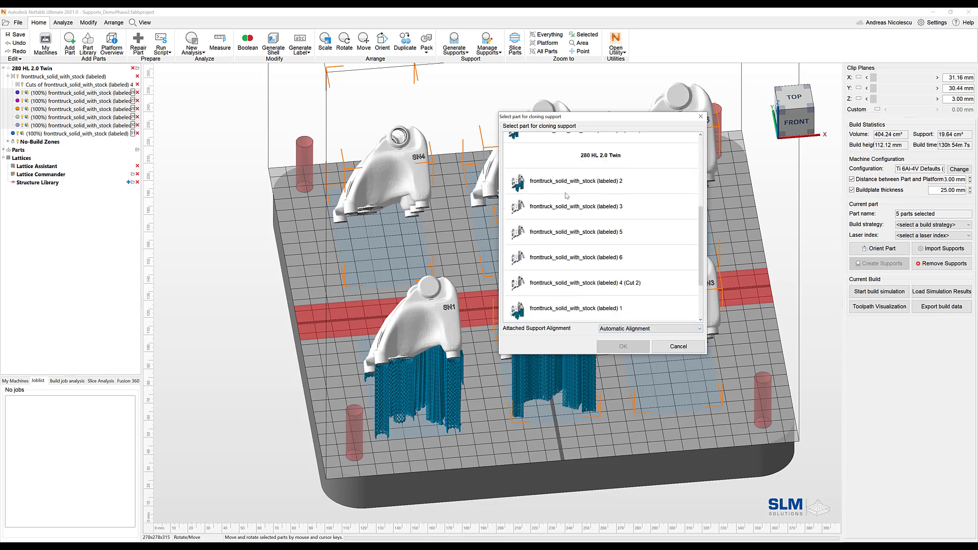
left_click(565, 189)
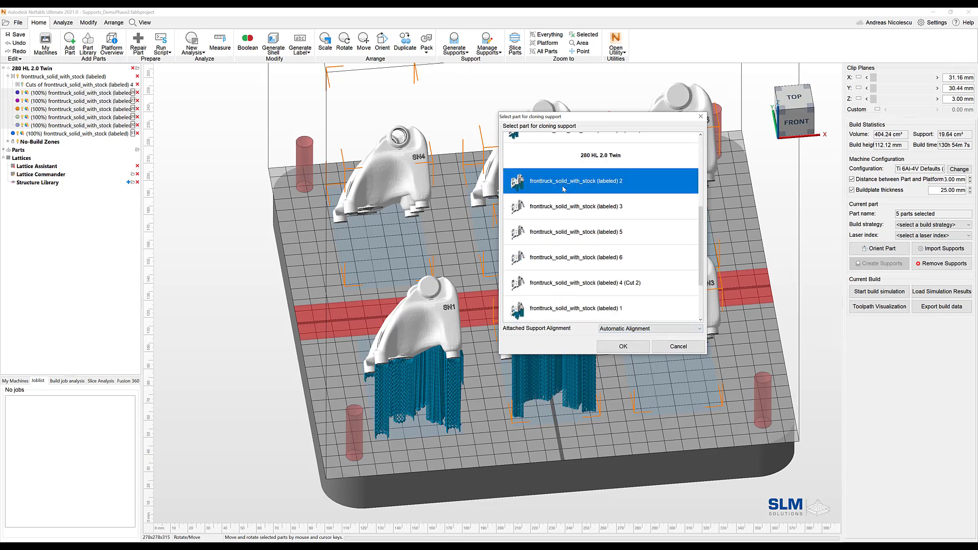
scroll(591, 254, "down", 1)
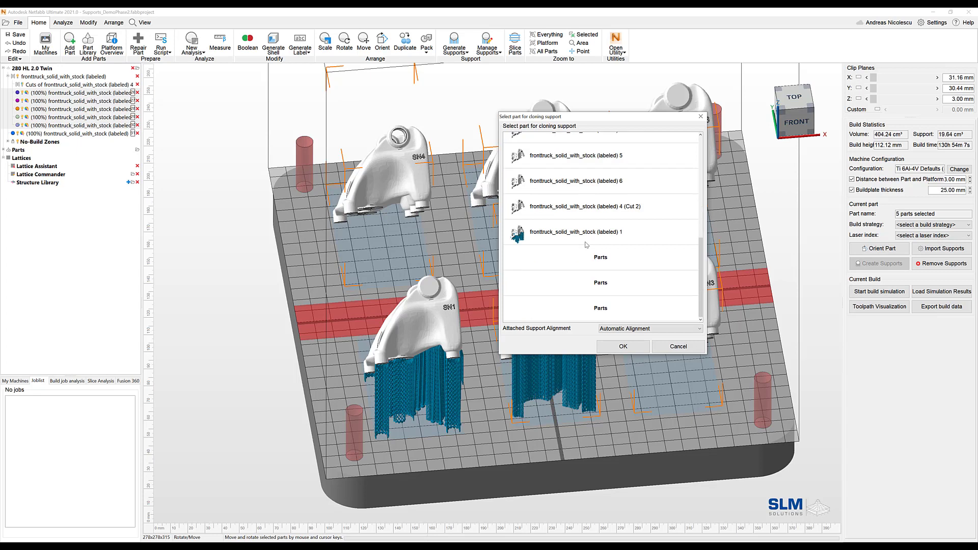
scroll(589, 241, "up", 1)
scroll(588, 242, "down", 1)
scroll(588, 241, "up", 1)
scroll(589, 241, "down", 1)
left_click(587, 241)
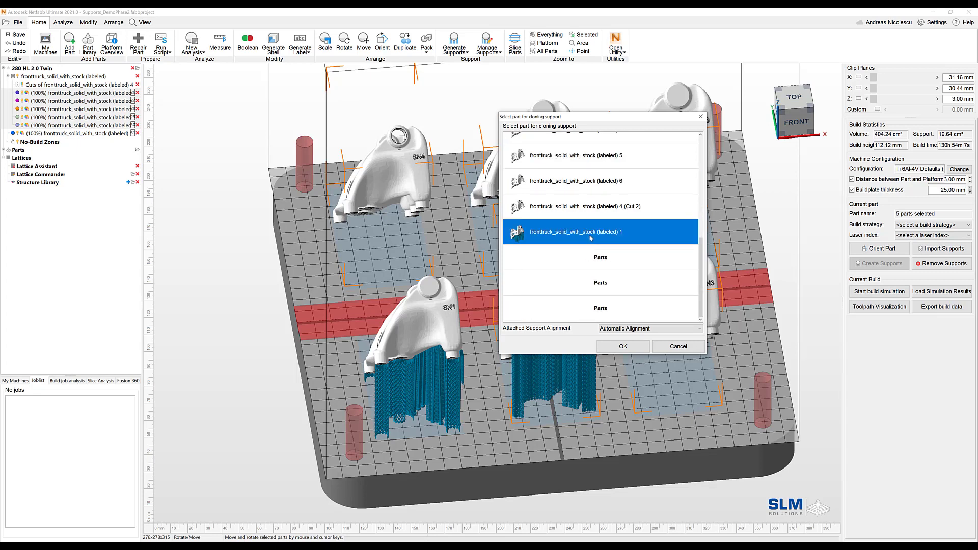
left_click(623, 347)
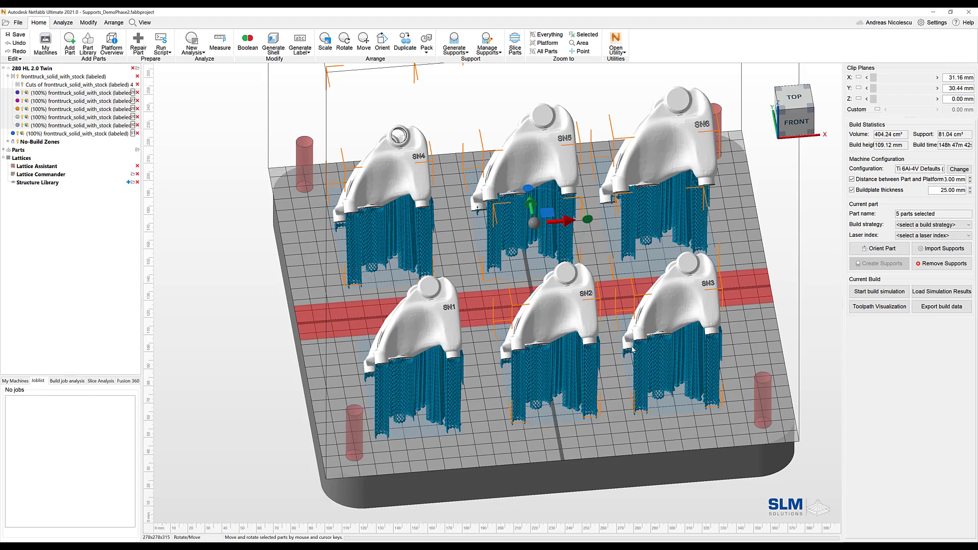
- Examine the cloned supports on all six labeled parts from several angles, especially beneath SN3, SN5 and SN6
right_click_drag(633, 350, 520, 355)
scroll(520, 355, "up", 5)
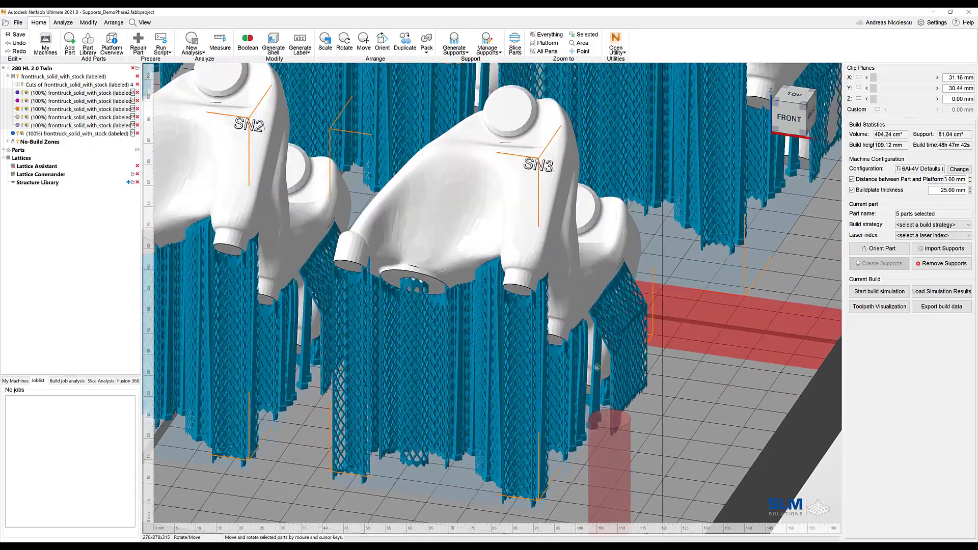
mouse_move(597, 367)
right_mouse_down()
mouse_move(682, 348)
mouse_move(574, 351)
mouse_move(542, 341)
mouse_move(602, 356)
right_mouse_up()
scroll(602, 357, "down", 5)
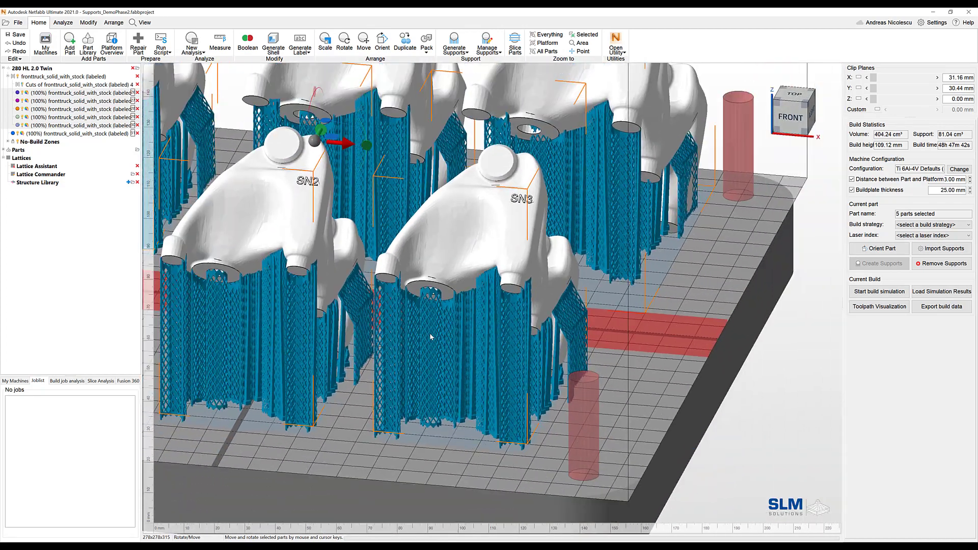
scroll(501, 388, "down", 6)
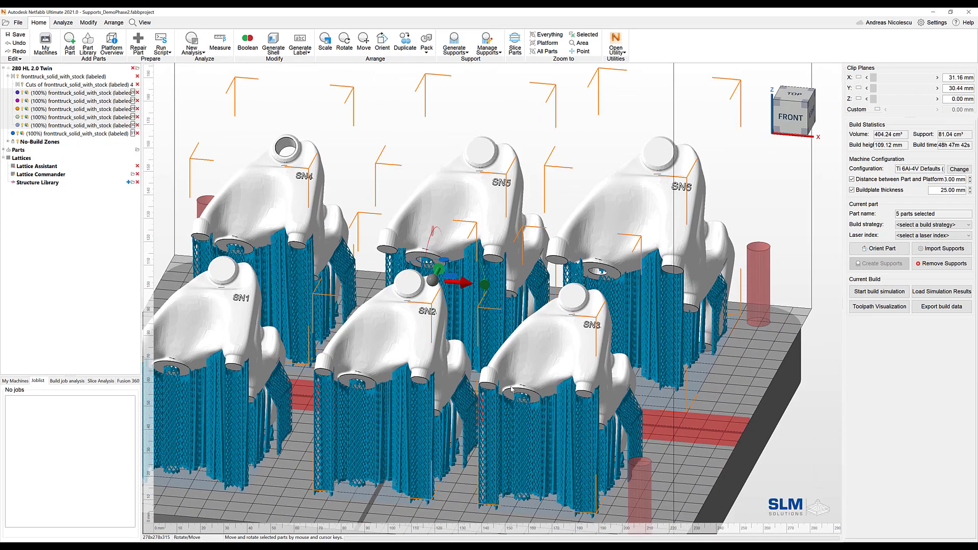
right_click_drag(506, 397, 547, 400)
left_click(671, 314)
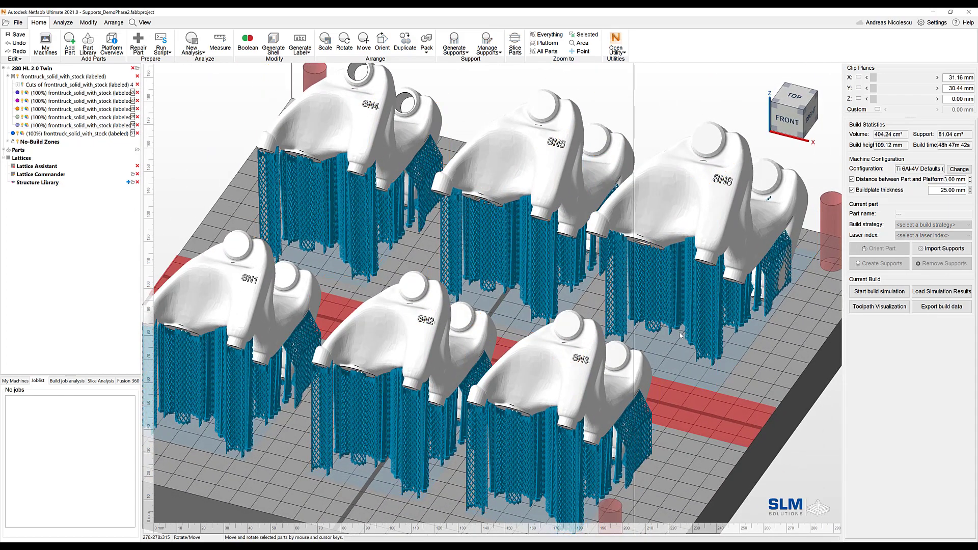
right_click_drag(671, 313, 693, 301)
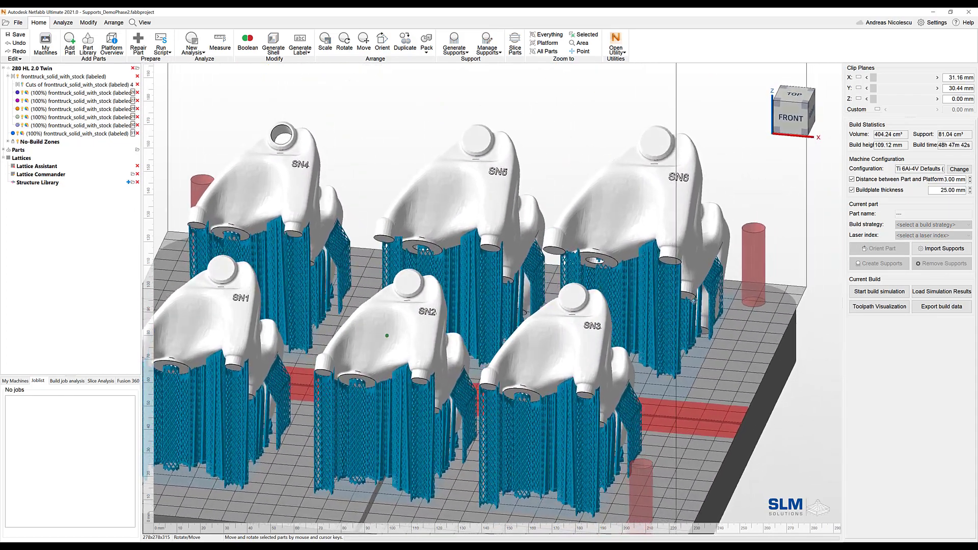
scroll(682, 306, "up", 5)
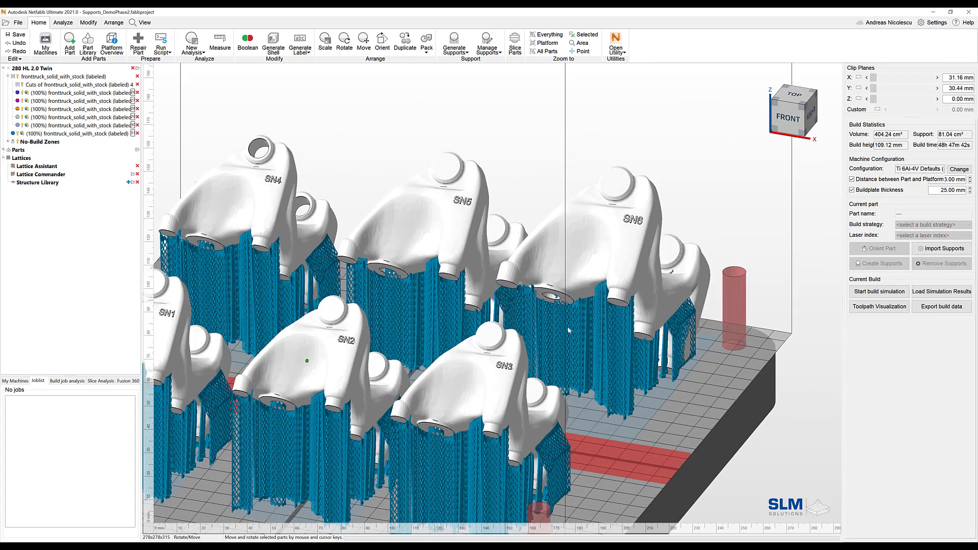
scroll(550, 332, "up", 6)
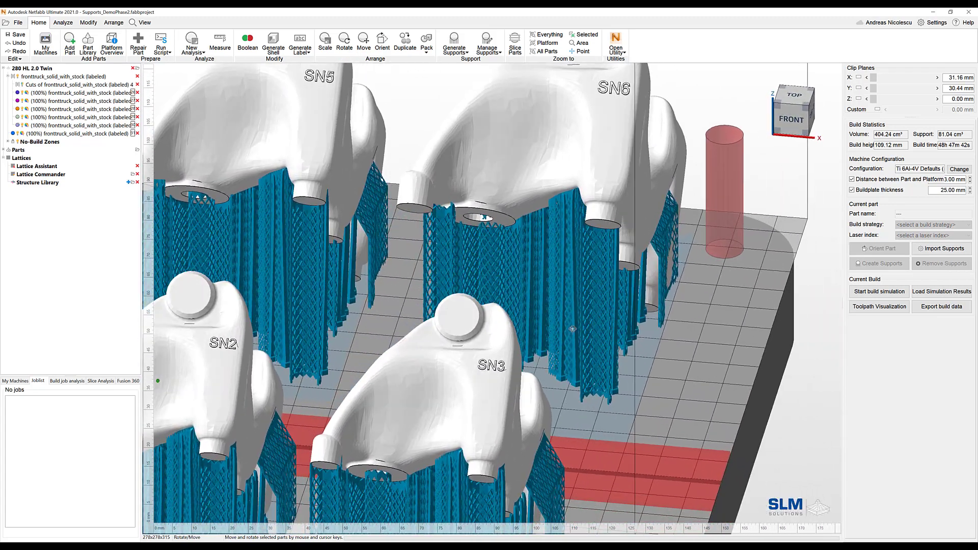
right_click_drag(572, 329, 573, 328)
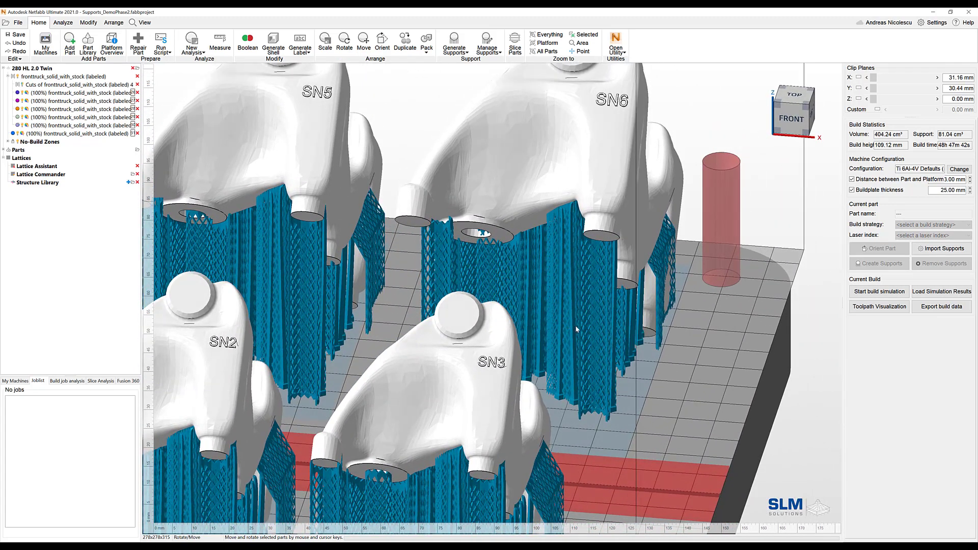
- Select parts SN5 and SN6 together, refresh their attached support, and check the supports across the platform
left_click(310, 202)
left_click(538, 191, "shift")
left_click(489, 45)
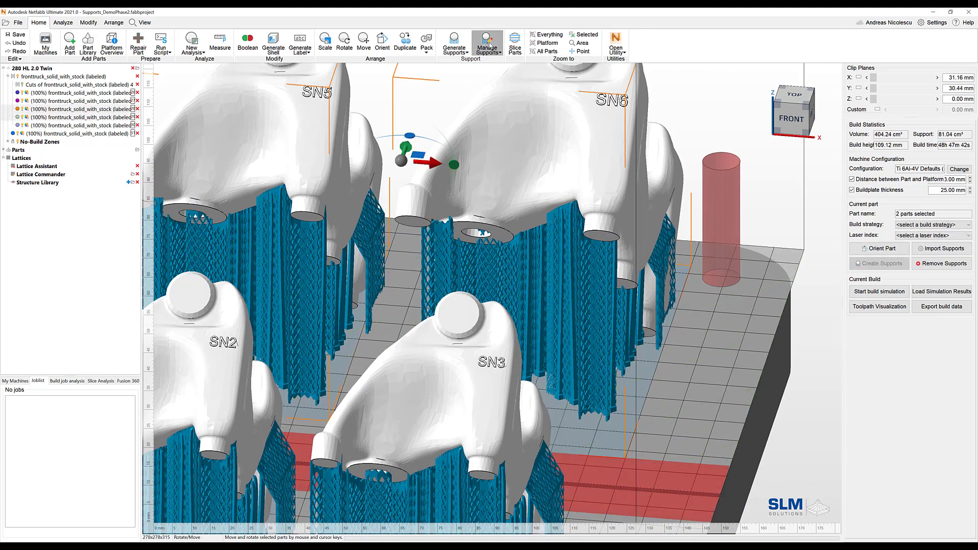
left_click(490, 47)
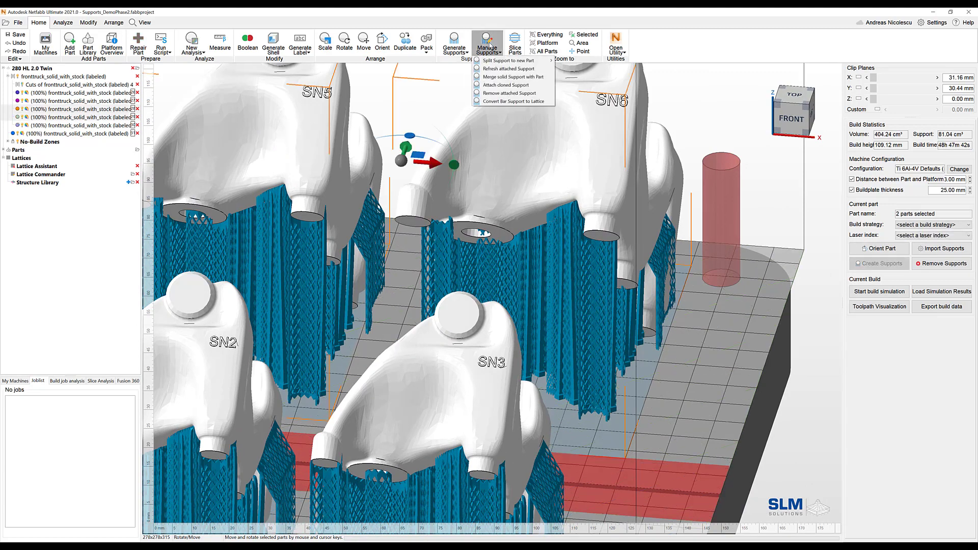
left_click(497, 69)
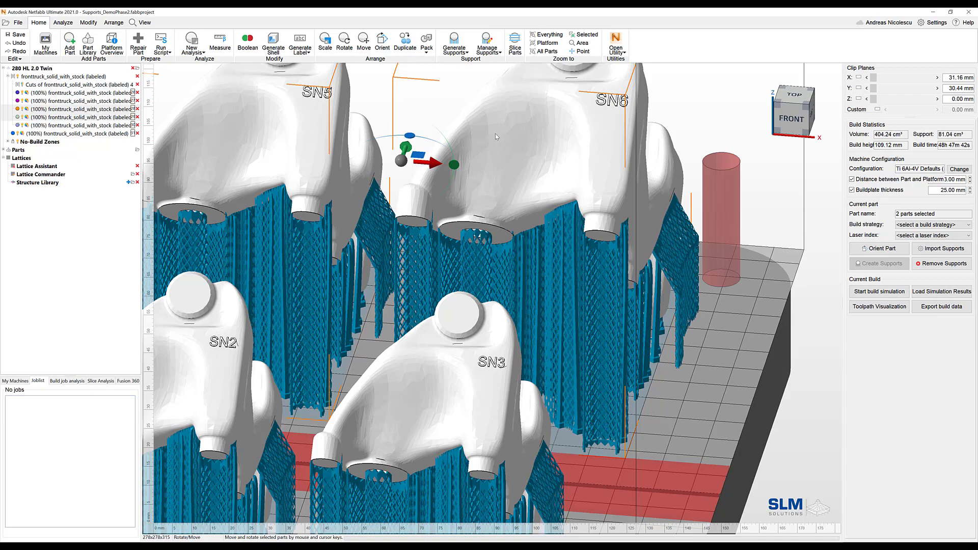
right_click_drag(646, 286, 497, 265)
scroll(498, 265, "down", 3)
middle_click_drag(437, 281, 569, 263)
right_click_drag(569, 263, 606, 274)
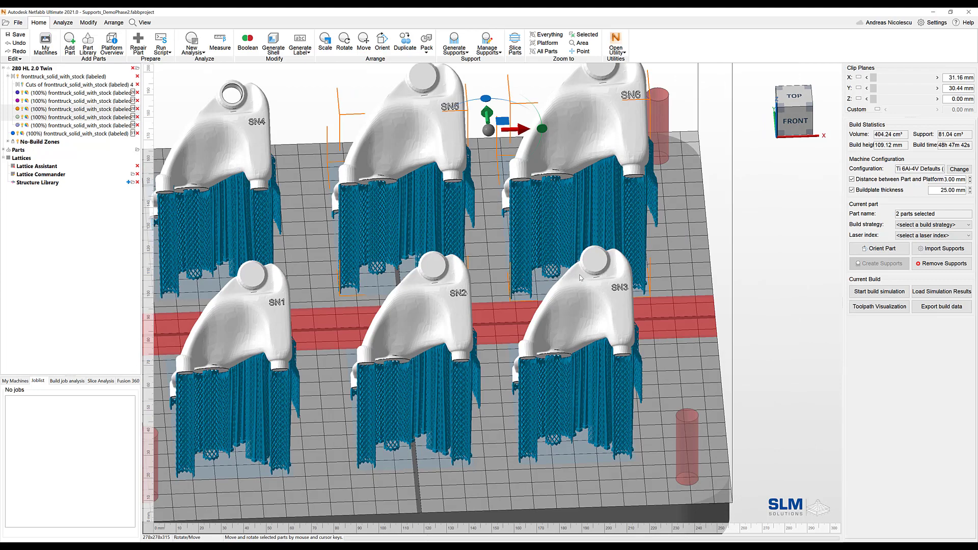
middle_click_drag(435, 258, 506, 244)
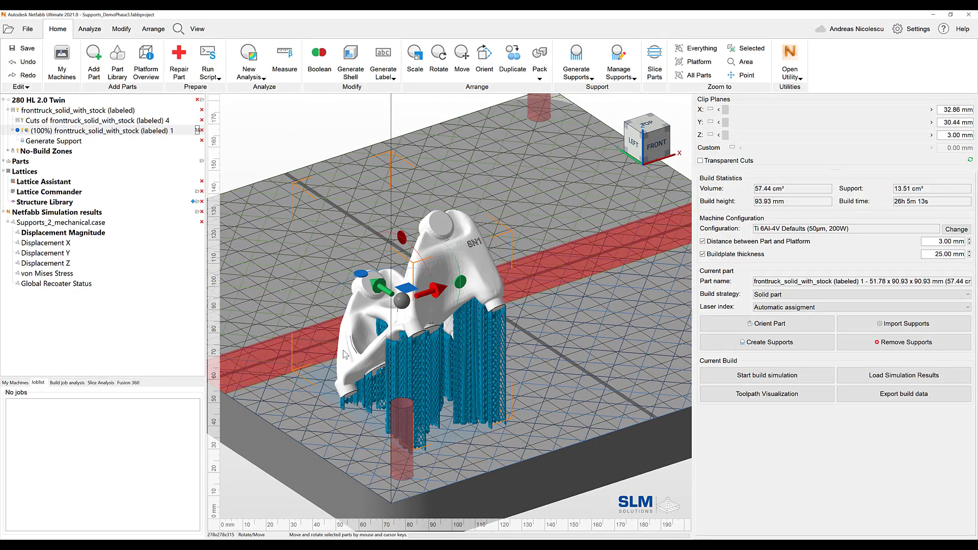
- Open the Supports_2_mechanical.case simulation results and examine the displacement where the supports of the SN1 part meet its front boss
scroll(428, 368, "up", 3)
right_click_drag(428, 365, 438, 343)
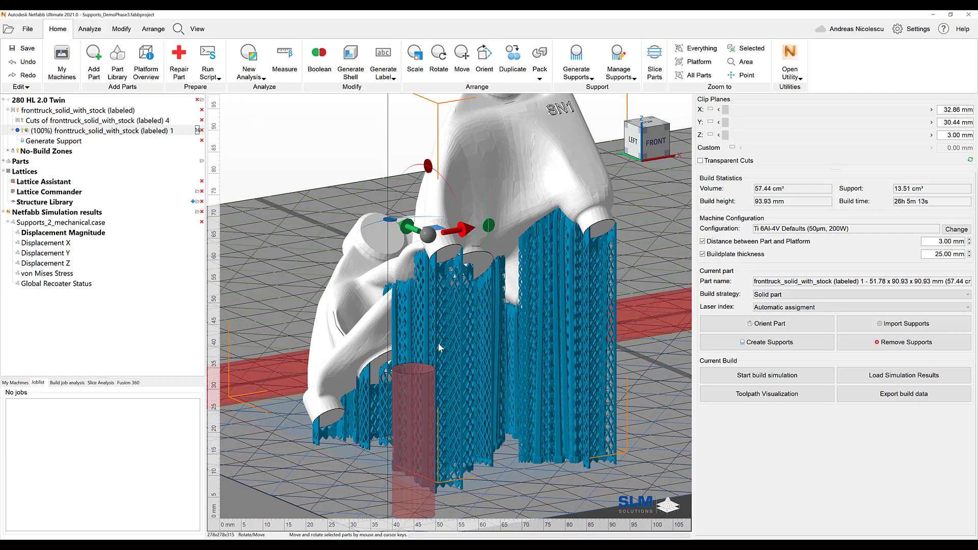
scroll(486, 211, "up", 2)
scroll(486, 211, "down", 5)
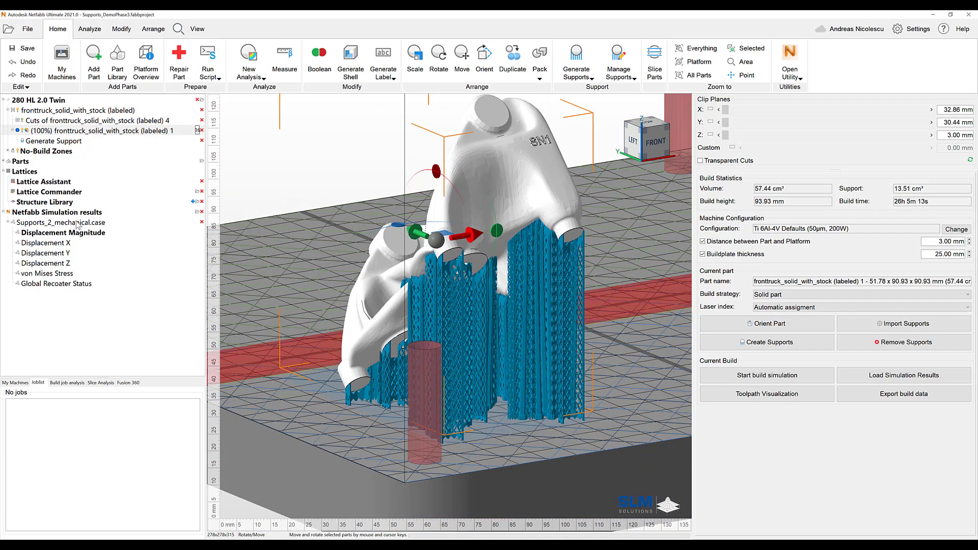
double_click(80, 223)
scroll(477, 324, "down", 3)
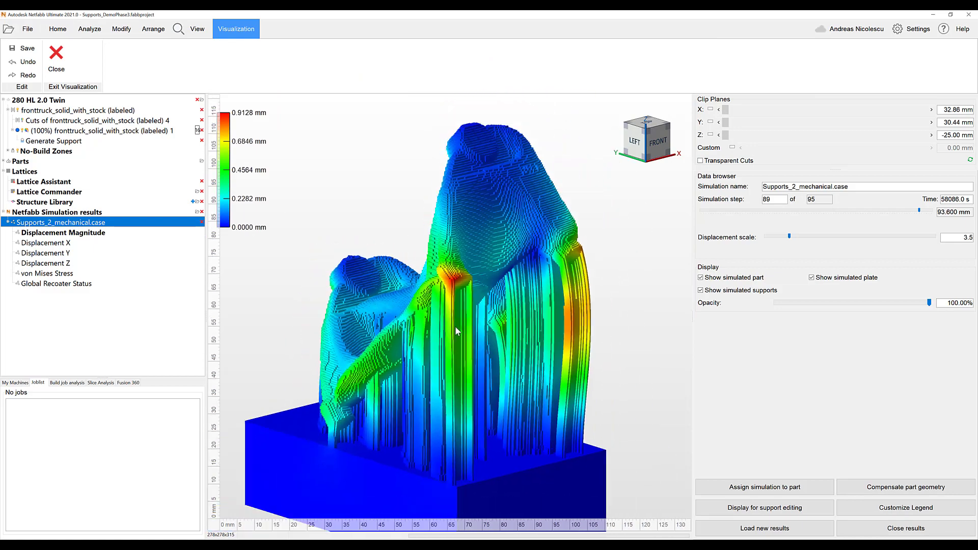
mouse_move(476, 324)
right_mouse_down()
mouse_move(438, 330)
mouse_move(458, 323)
right_mouse_up()
scroll(451, 272, "up", 6)
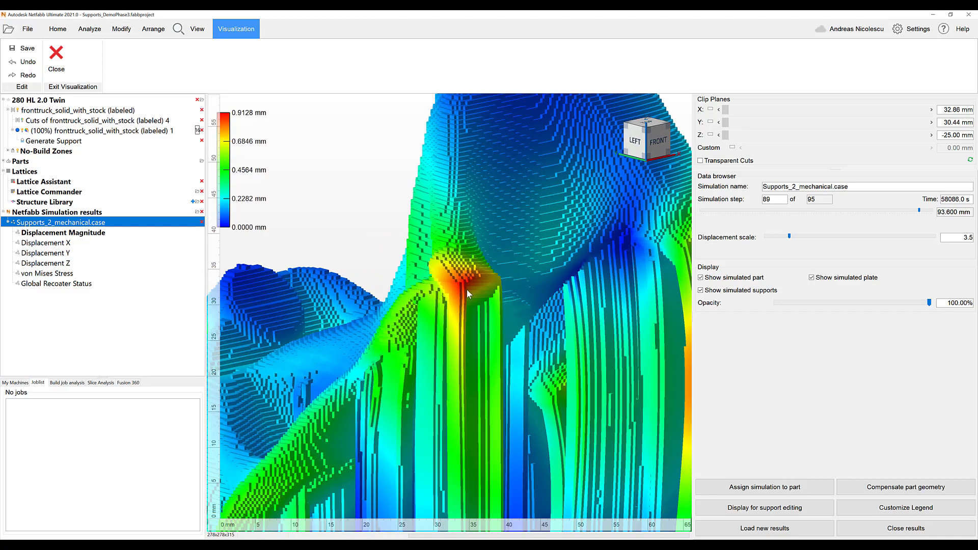
scroll(466, 288, "down", 1)
scroll(466, 289, "down", 1)
- Assign the simulation to fronttruck_solid_with_stock (labeled) 1 on the 280 HL 2.0 Twin
left_click(725, 487)
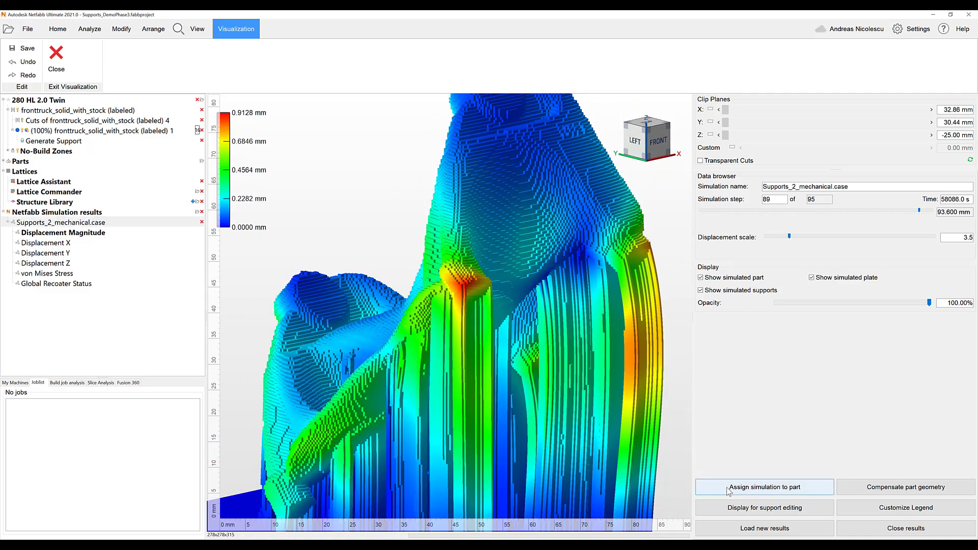
scroll(461, 218, "down", 3)
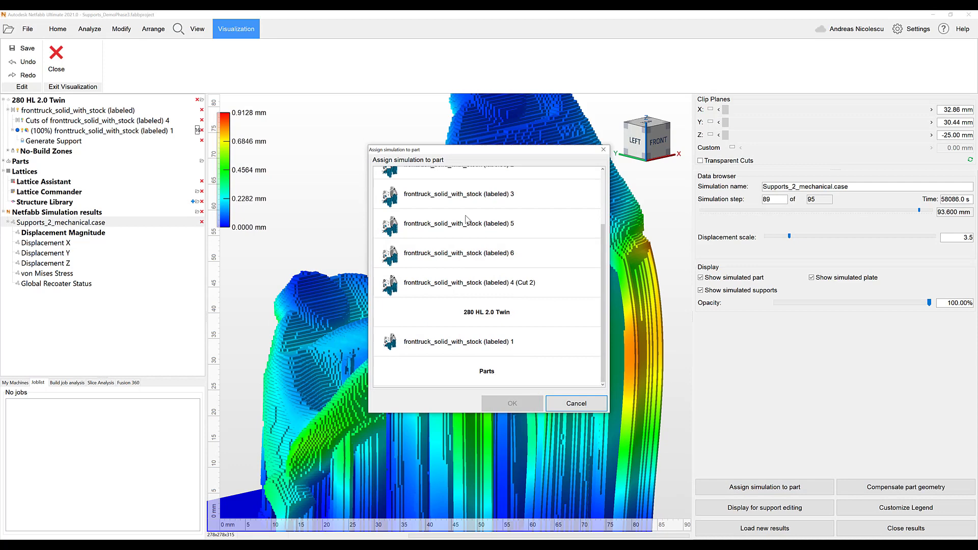
left_click(489, 350)
left_click(514, 403)
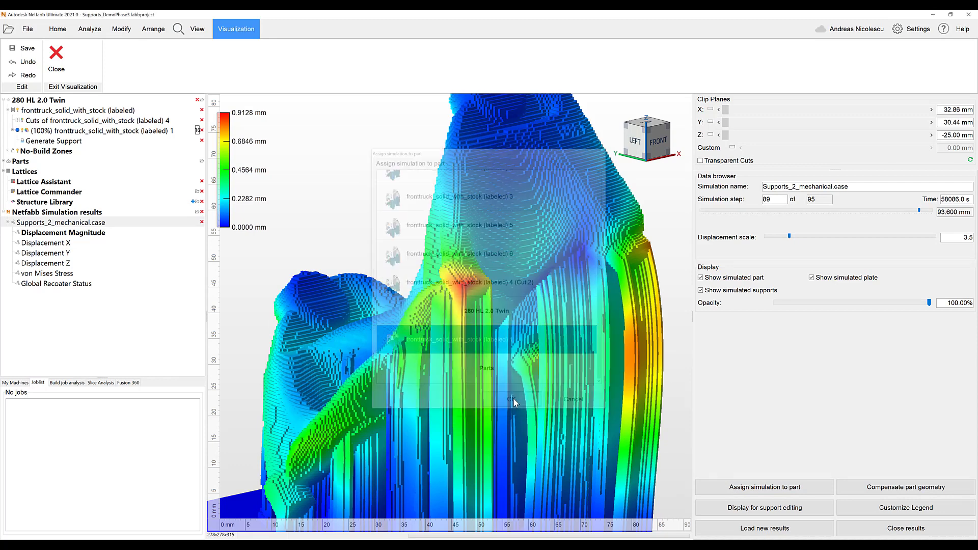
left_click(731, 508)
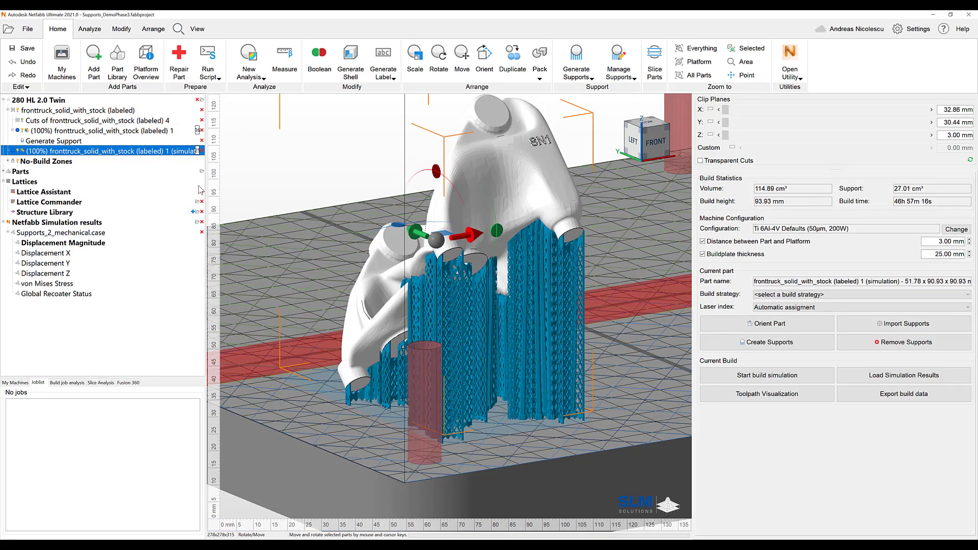
- Move the simulation copy of the part about 71 mm in X, beside the original
left_click_drag(448, 239, 584, 235)
middle_click_drag(626, 247, 469, 302)
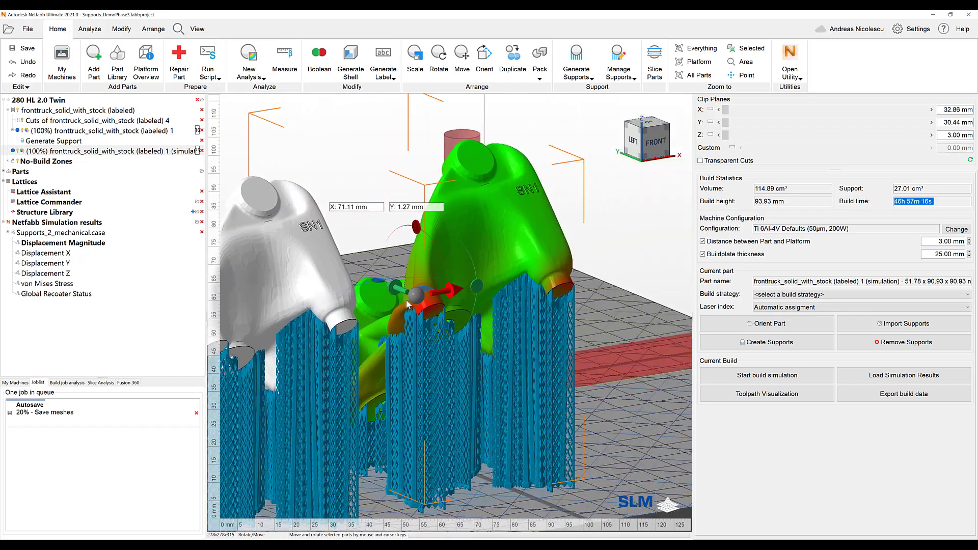
mouse_move(469, 302)
right_mouse_down()
mouse_move(448, 326)
mouse_move(468, 302)
mouse_move(439, 289)
mouse_move(443, 273)
mouse_move(474, 307)
right_mouse_up()
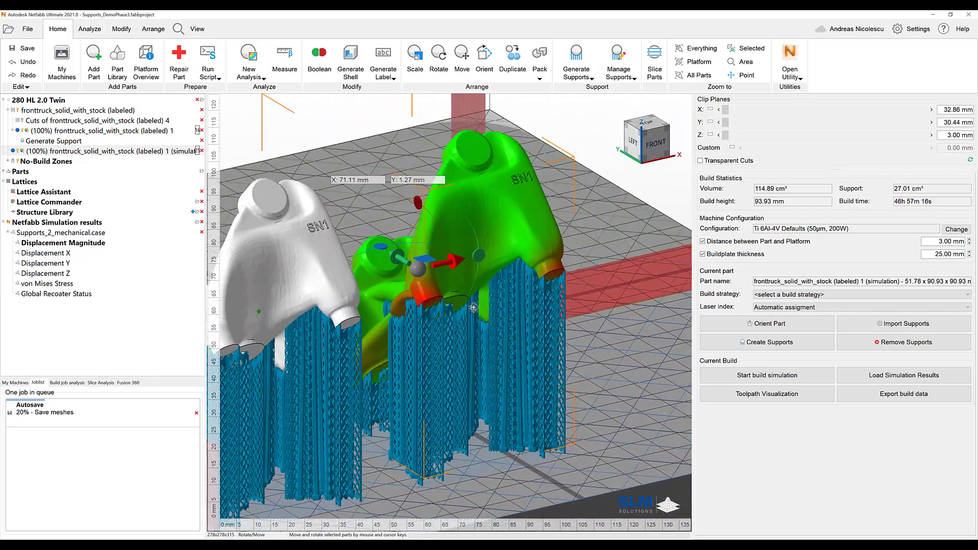
- Open the original part's Generate Support entry and check its process simulation options
double_click(95, 142)
scroll(433, 336, "up", 3)
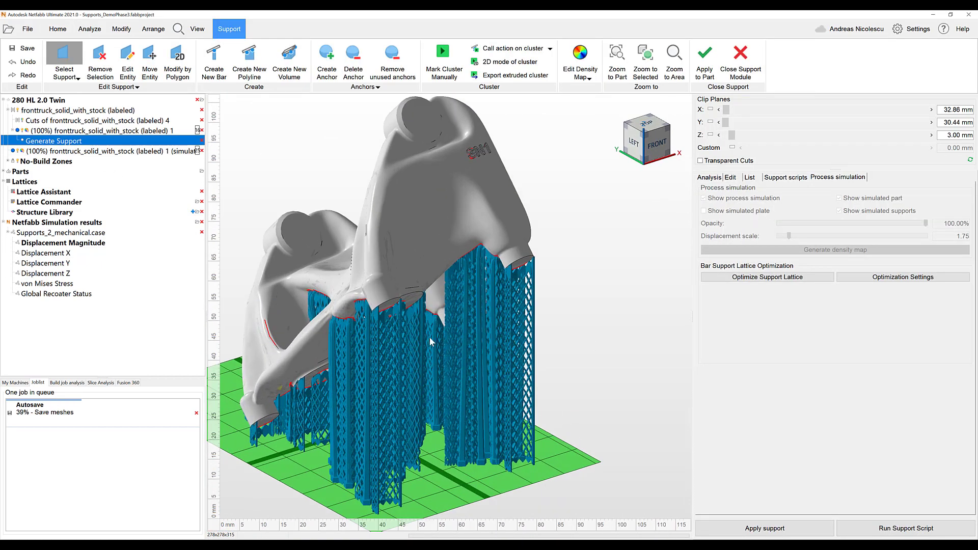
scroll(443, 331, "up", 3)
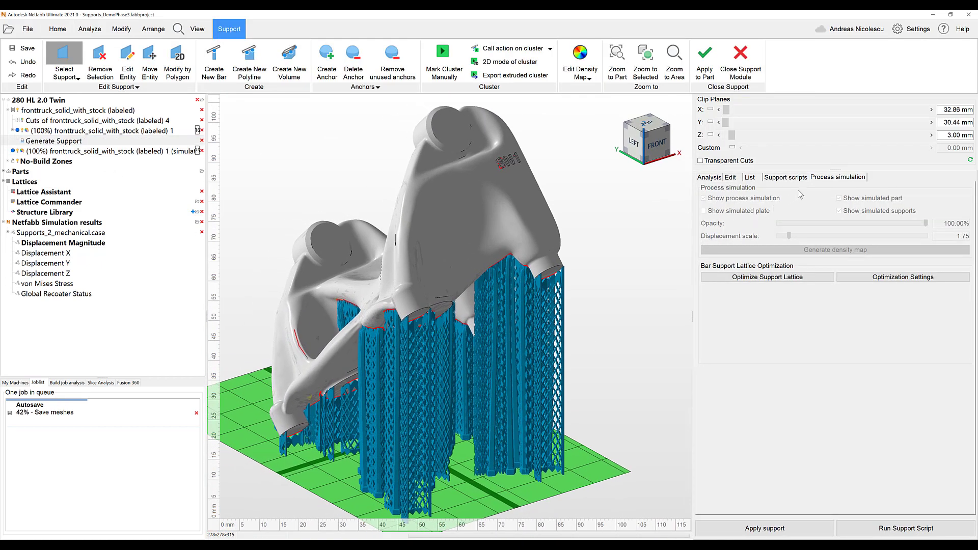
- Return to the build platform and undo the last move of the simulation copy
left_click(107, 152)
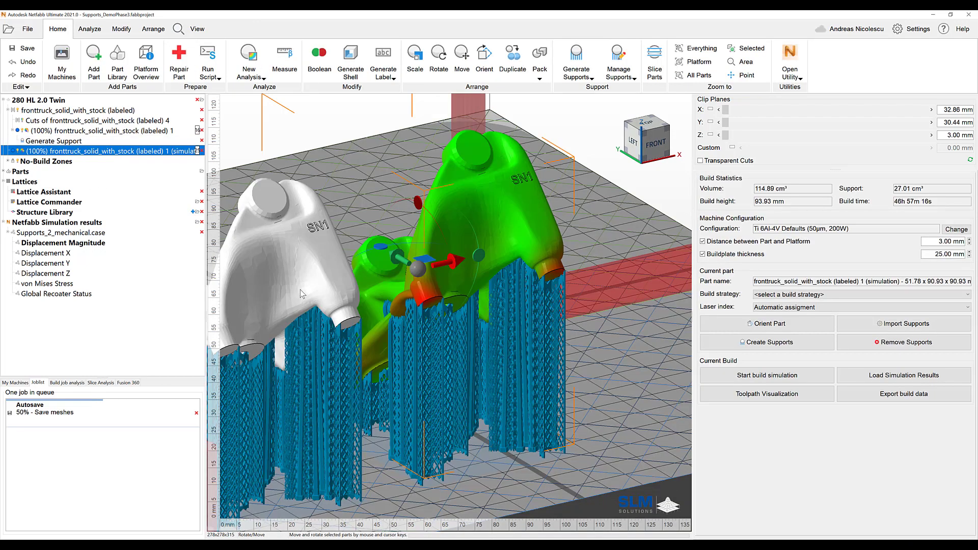
key("ctrl+z")
middle_click_drag(301, 289, 478, 276)
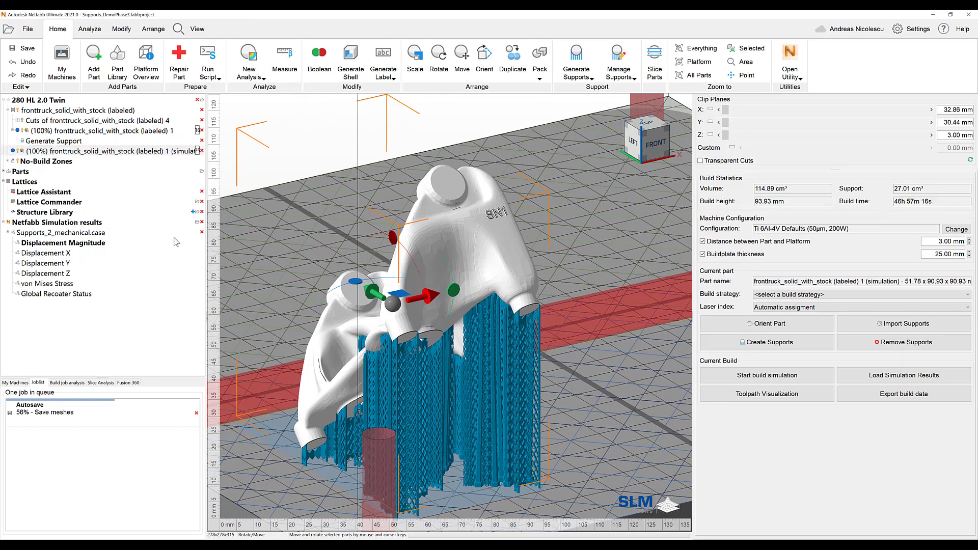
- Display the Supports_2_mechanical.case results for support editing, using the fronttruck_solid_with_stock support definition on the 280 HL 2.0 Twin
double_click(76, 242)
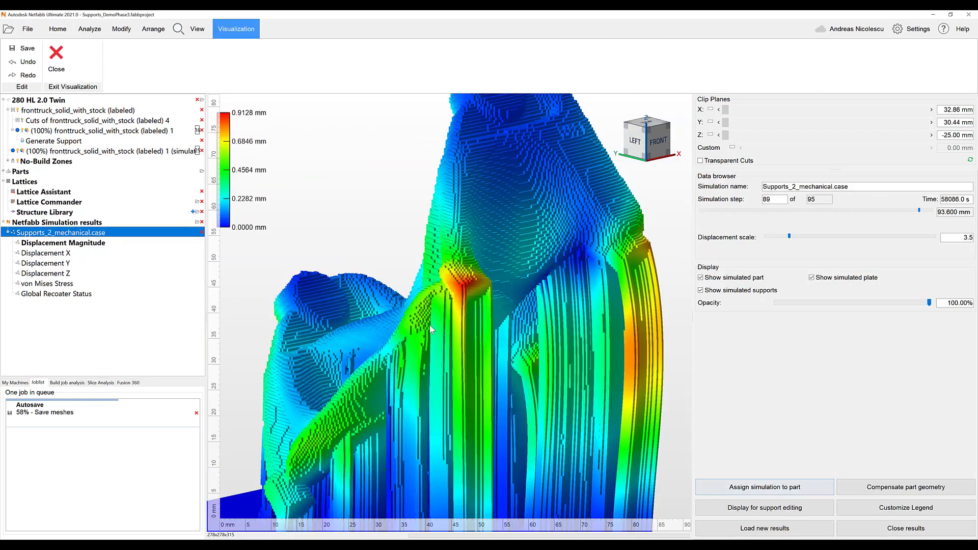
left_click(747, 509)
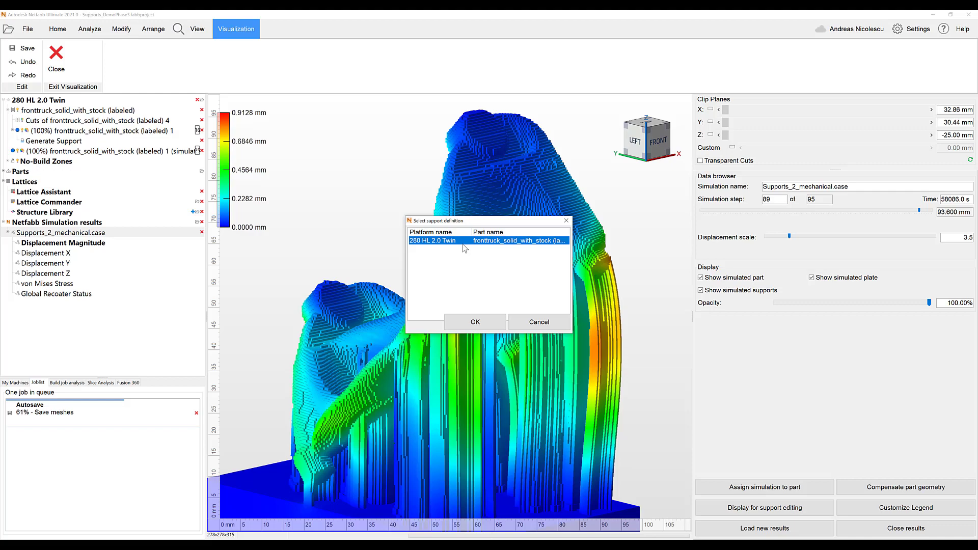
left_click(478, 326)
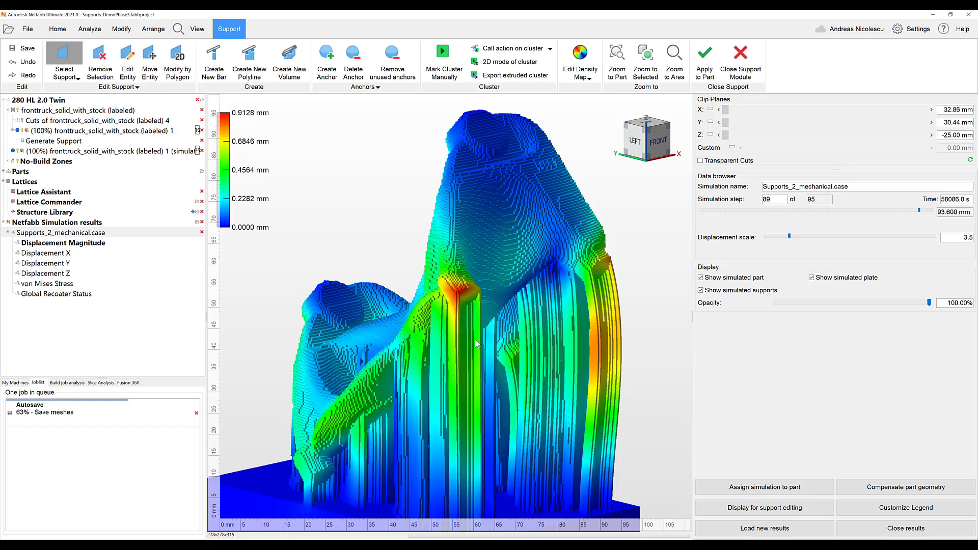
scroll(441, 344, "up", 2)
scroll(428, 341, "down", 2)
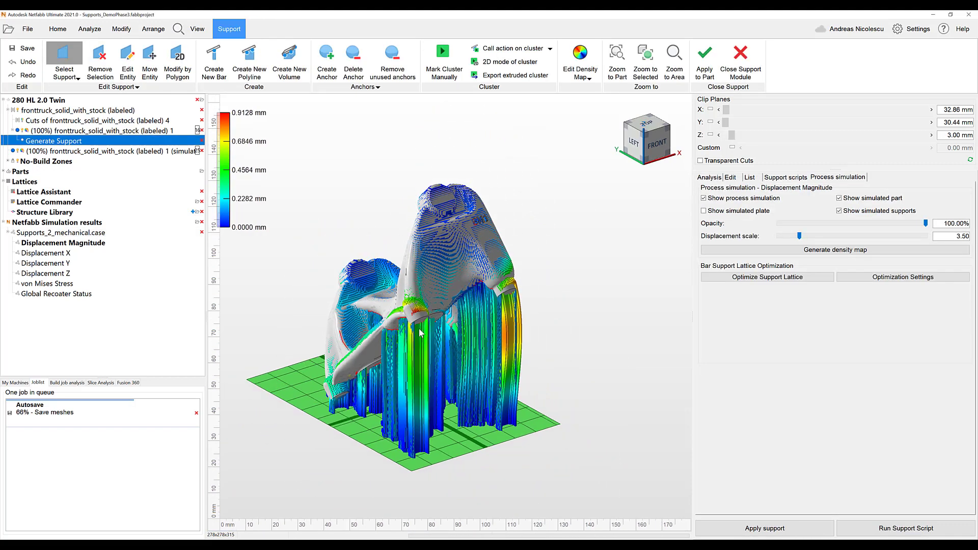
- Set the process simulation overlay's opacity to 79% and its displacement scale to 6.00
scroll(412, 340, "up", 3)
right_click_drag(409, 337, 389, 319)
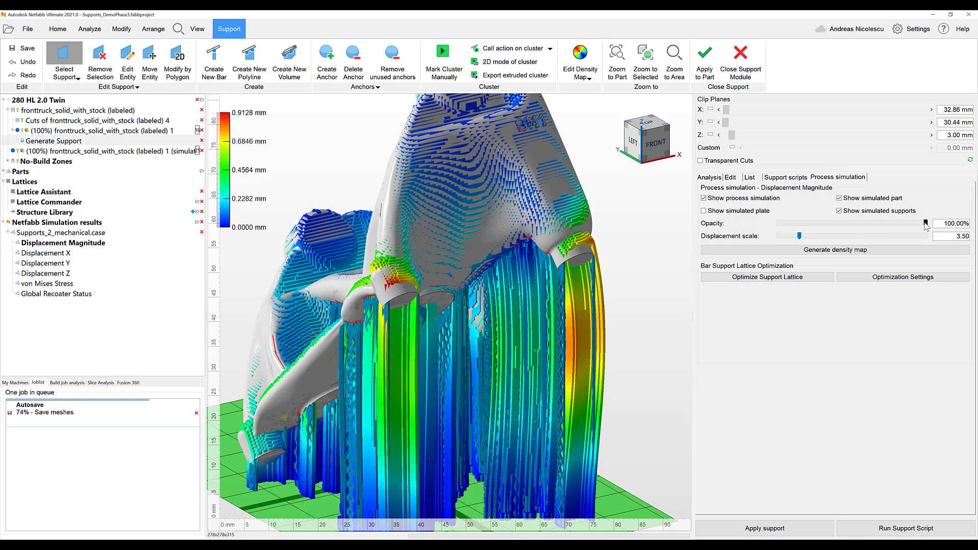
left_click_drag(925, 224, 880, 229)
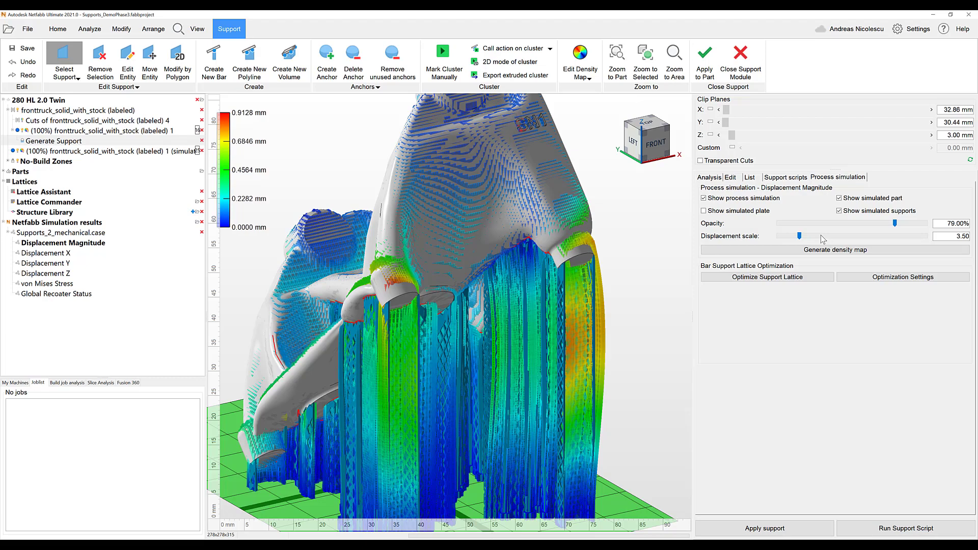
left_click_drag(808, 236, 814, 236)
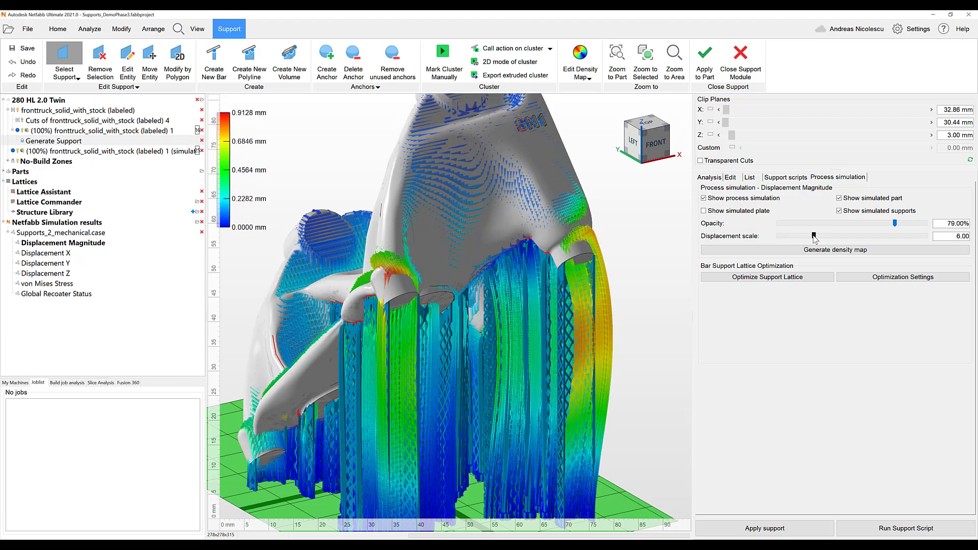
- Examine the simulated displacement against the original supports up close beneath the part's front boss
right_click_drag(535, 269, 479, 255)
middle_click_drag(479, 254, 472, 306)
scroll(471, 306, "up", 3)
right_click_drag(471, 305, 473, 350)
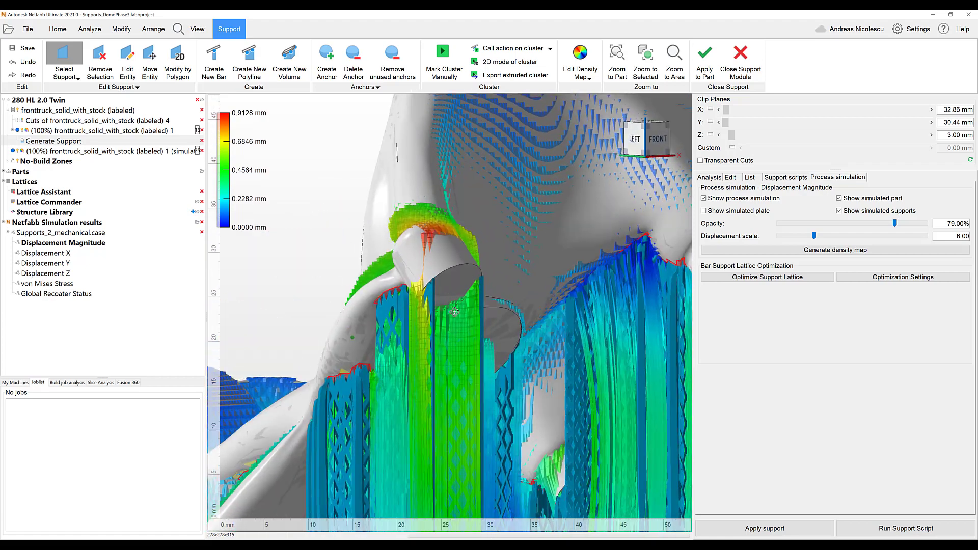
- Hide the simulated supports and keep the simulated part's displacement displayed over the original supports
middle_click_drag(473, 349, 458, 307)
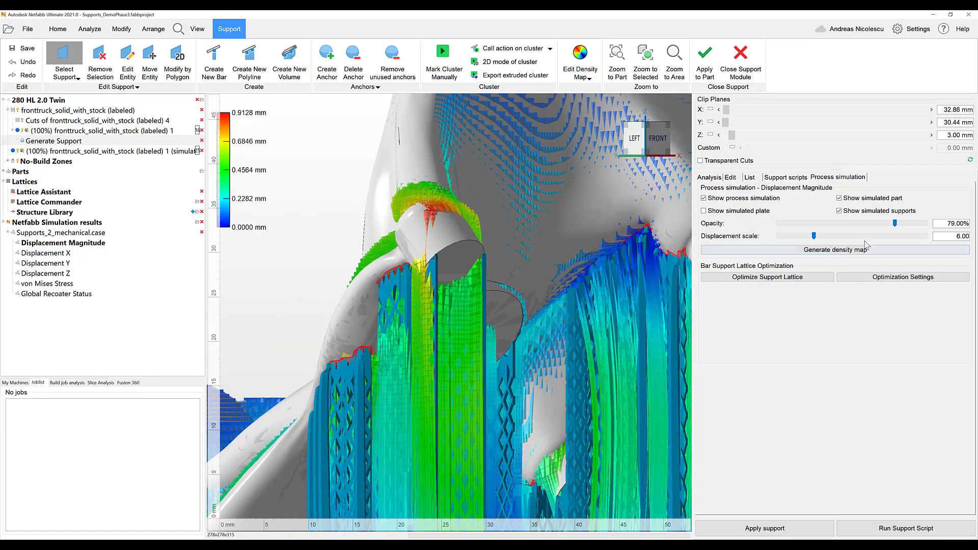
left_click(856, 202)
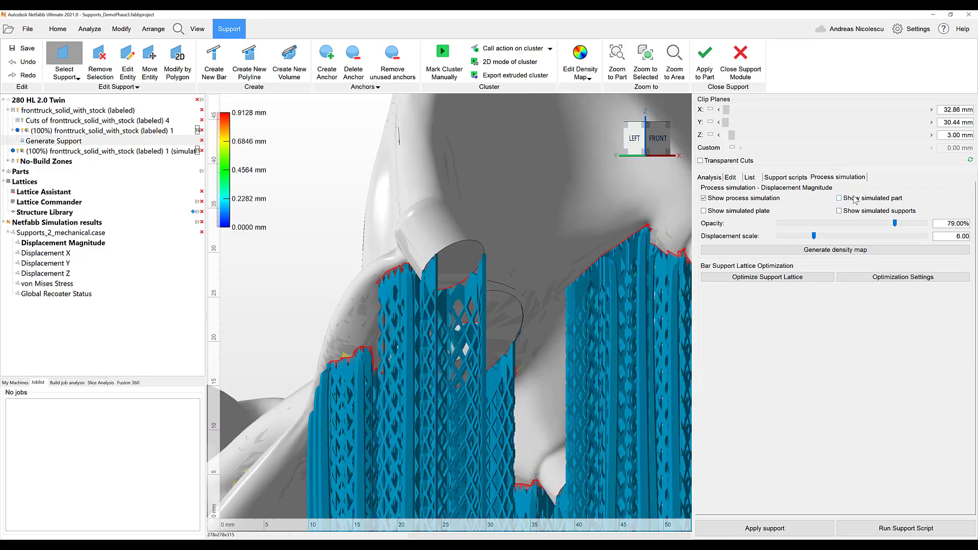
left_click(855, 200)
scroll(444, 261, "down", 1)
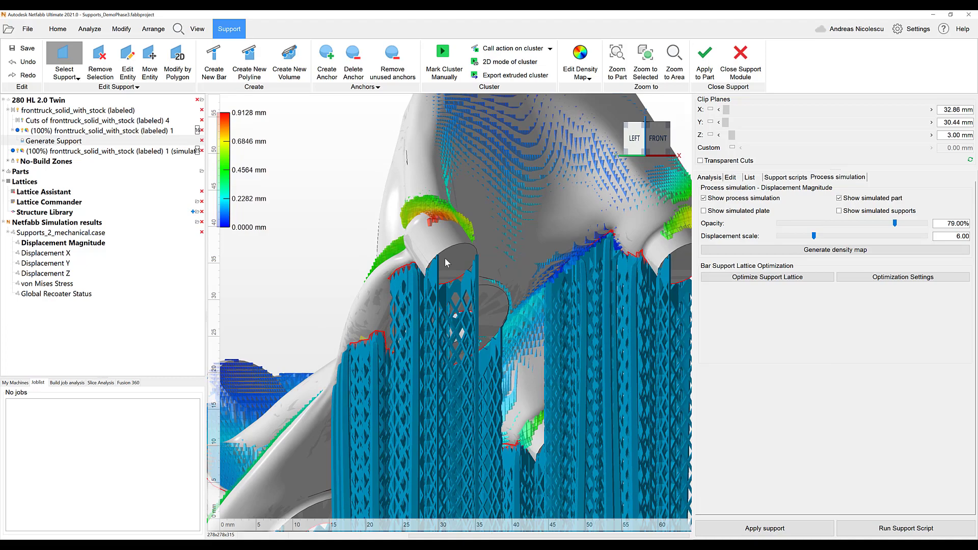
right_click_drag(446, 262, 473, 301)
scroll(448, 250, "down", 1)
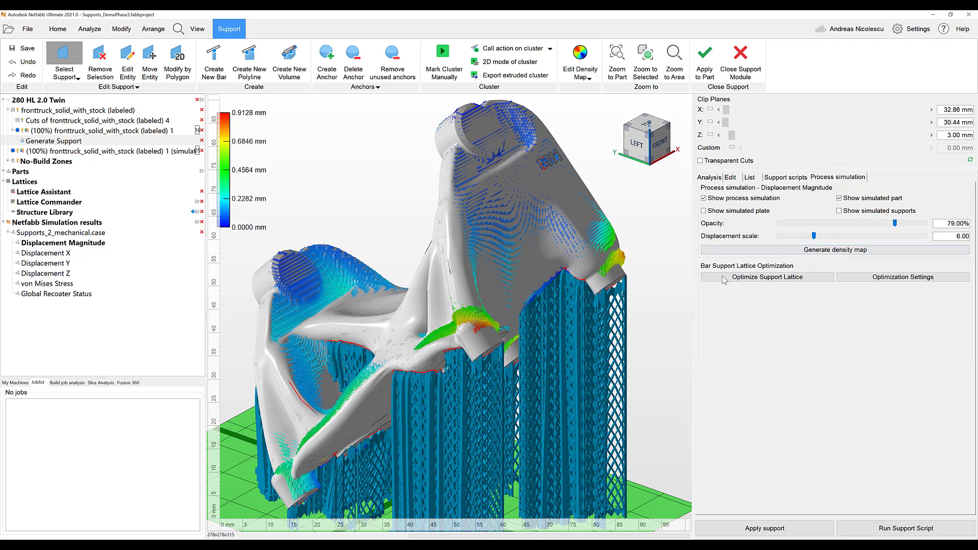
- Generate a density map from the process simulation with a yield stress of 1500 MPa
left_click(746, 250)
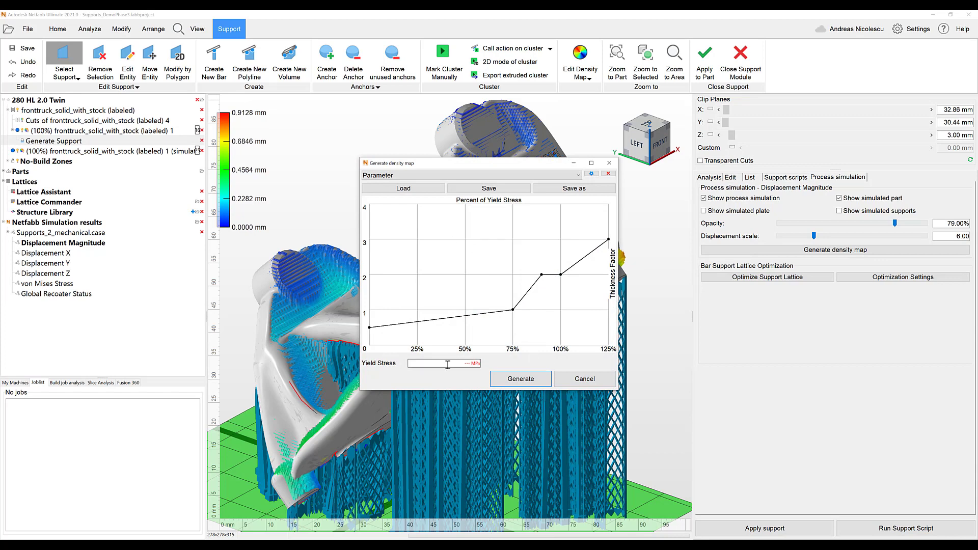
left_click(447, 364)
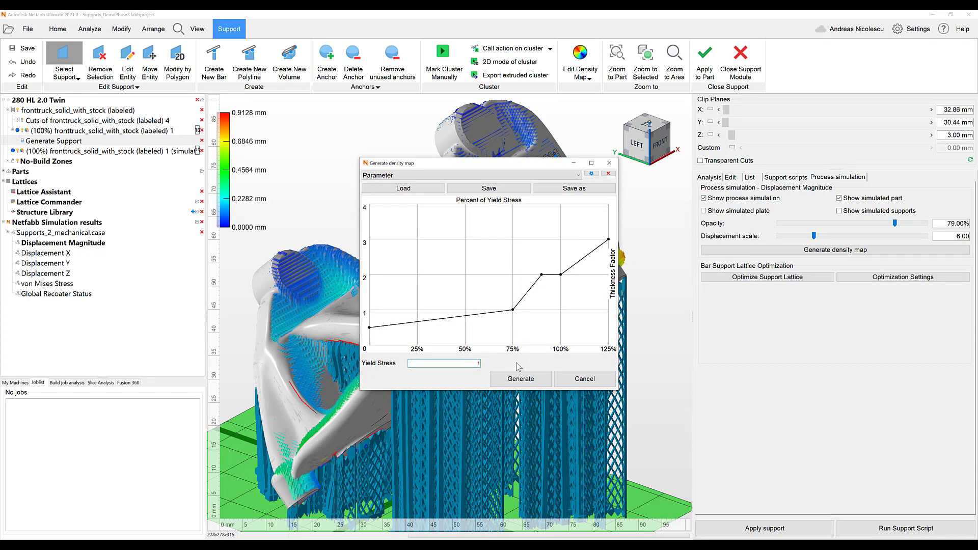
type("1500")
left_click(521, 378)
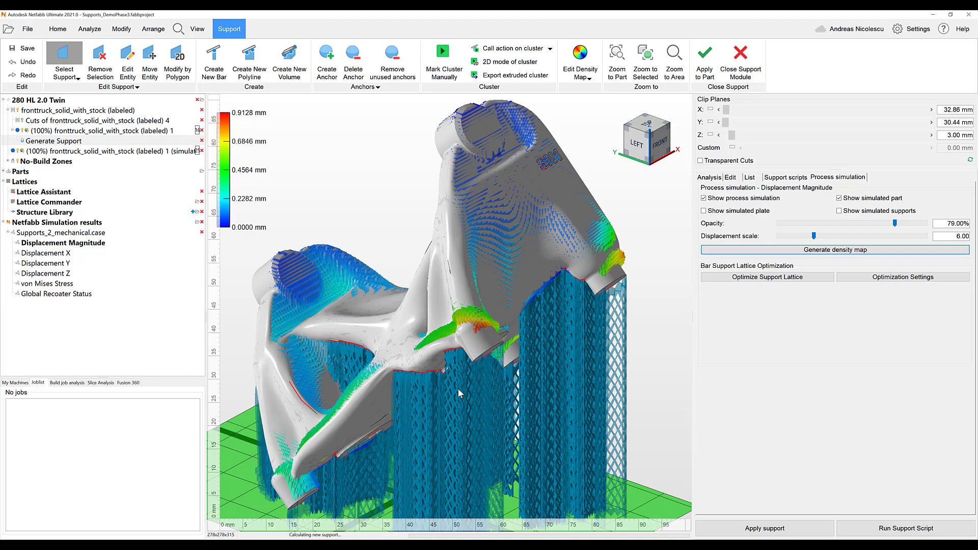
right_click_drag(458, 386, 504, 351)
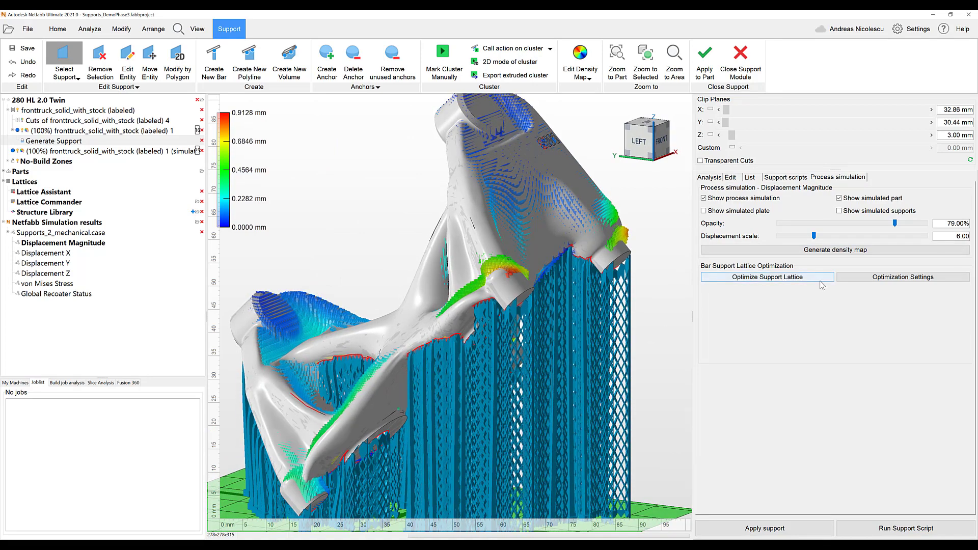
- Save the bar support lattice optimization settings with 3 iterations and a 100 MPa target stress, and run the support lattice optimization
left_click(849, 280)
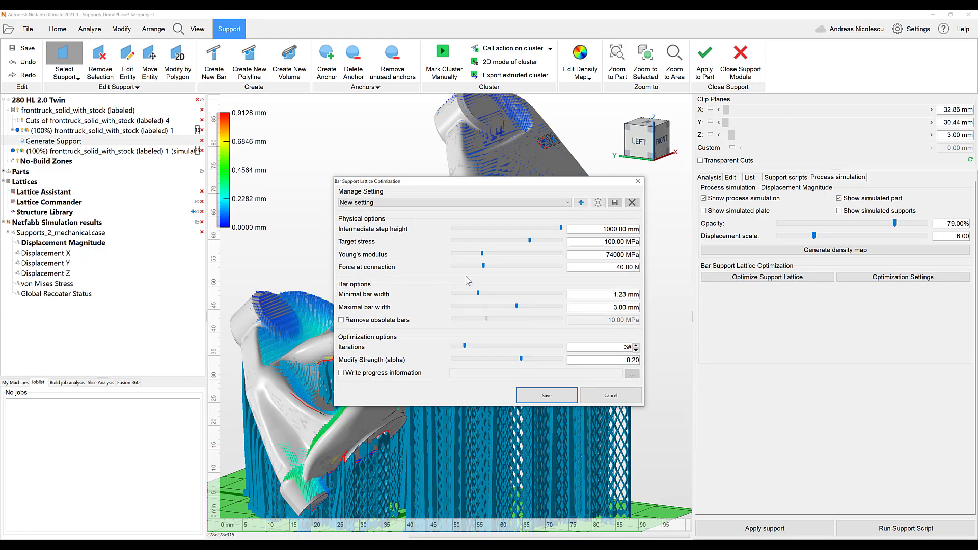
left_click(544, 395)
right_click_drag(459, 332, 387, 273)
left_click(749, 279)
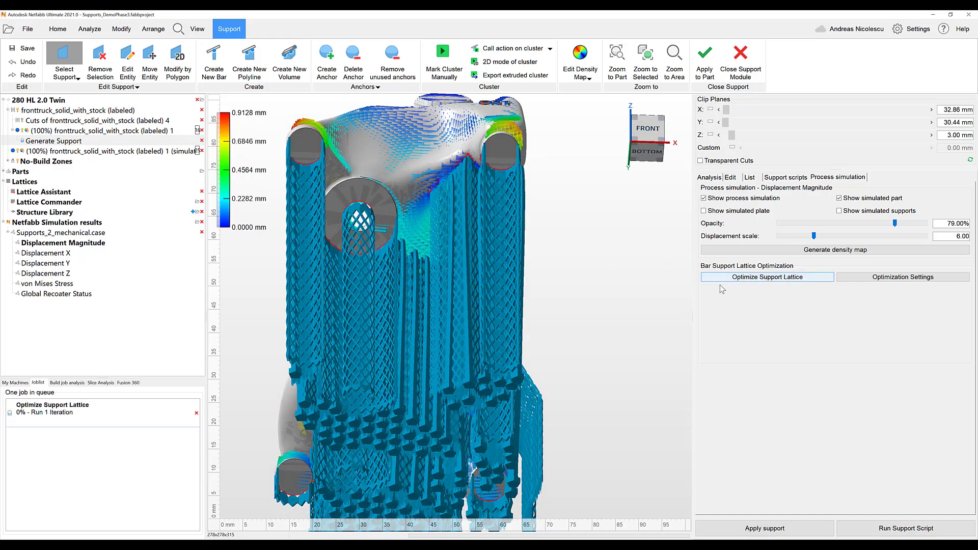
left_click(722, 279)
left_click(558, 282)
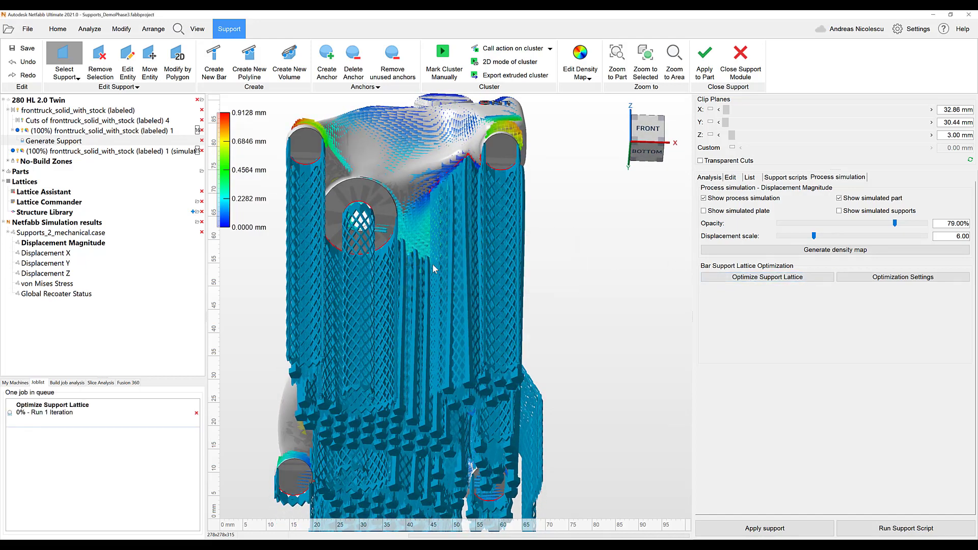
right_click_drag(433, 264, 276, 368)
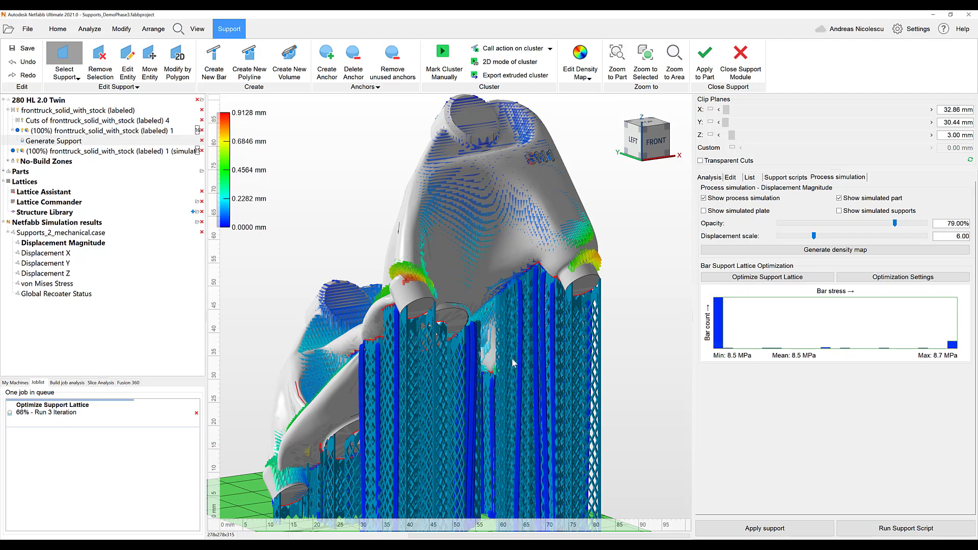
right_click_drag(472, 357, 539, 341)
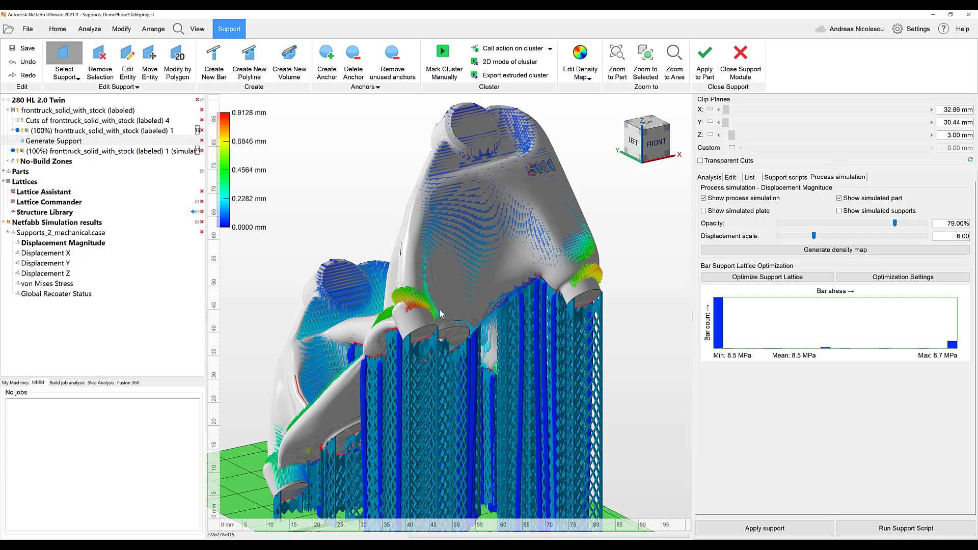
scroll(479, 317, "down", 1)
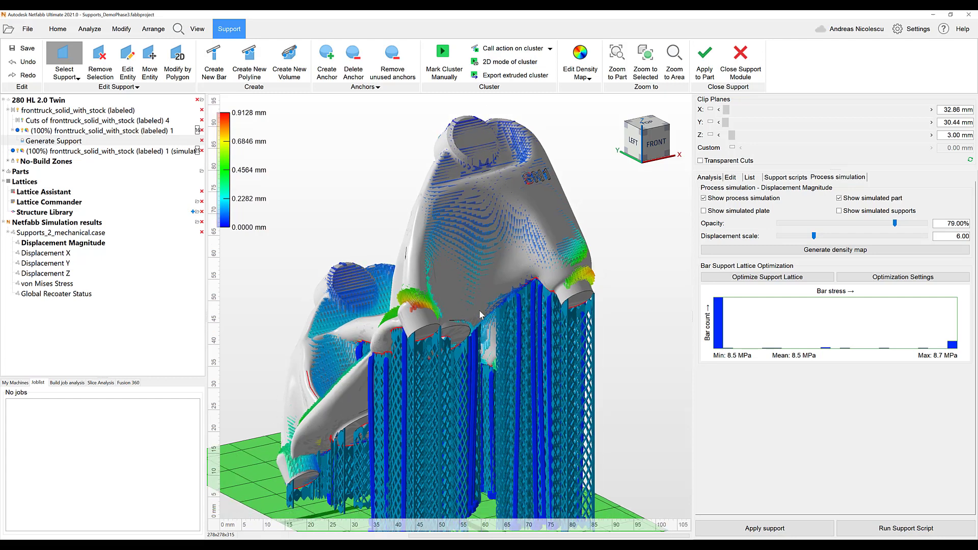
- Place a density map control point among the supports beneath the part's front arm and raise the density around it
left_click(584, 80)
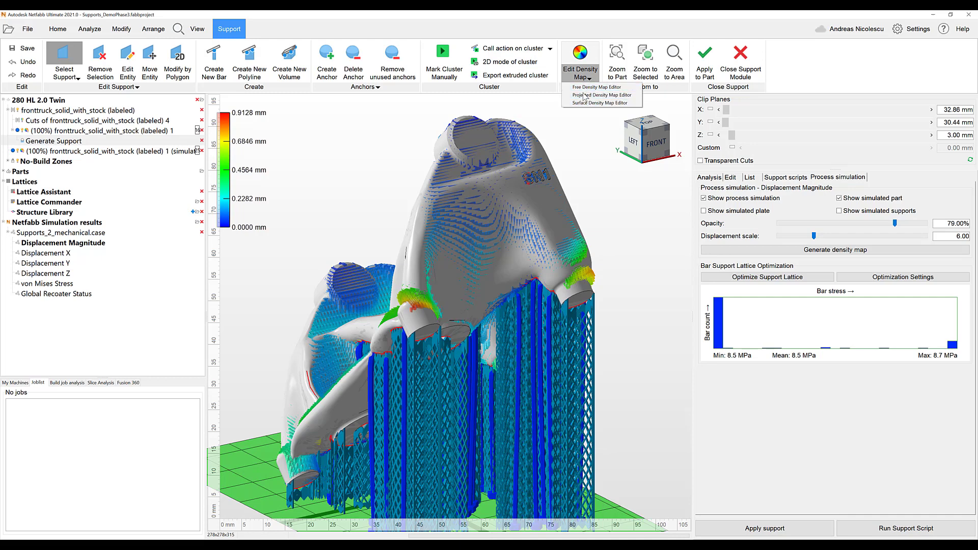
left_click(591, 96)
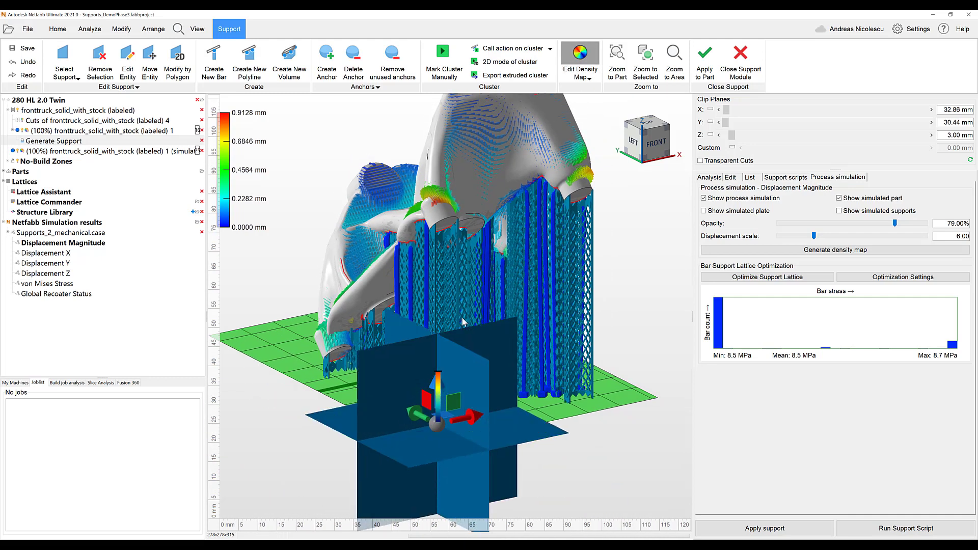
left_click_drag(451, 365, 434, 315)
right_click_drag(422, 340, 492, 354)
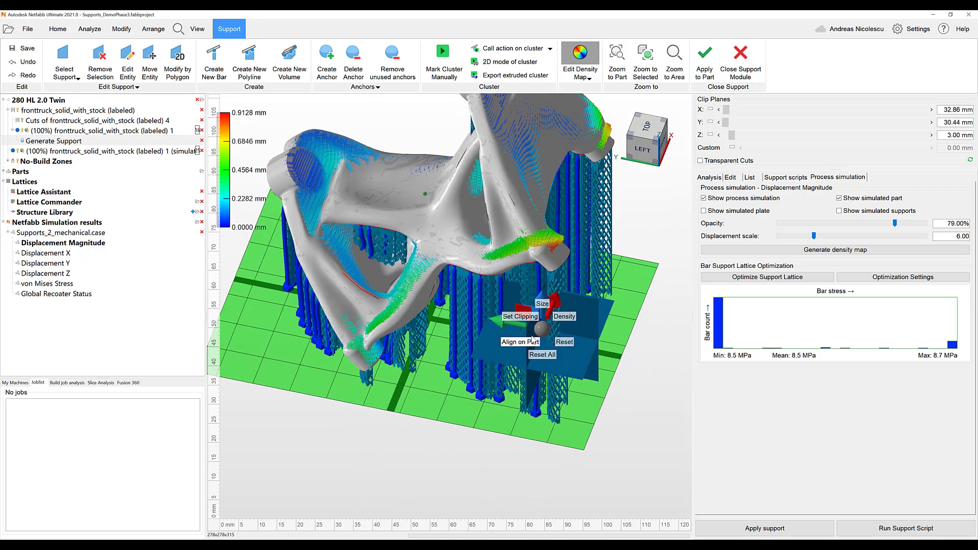
left_click_drag(535, 331, 521, 311)
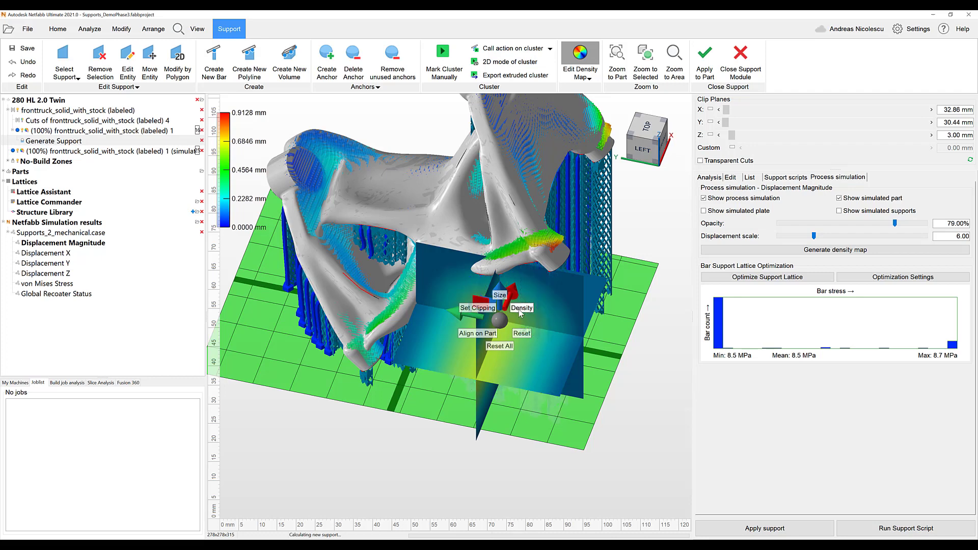
- Inspect the supports around the density control point up close and apply the edited supports to the part
scroll(530, 306, "up", 5)
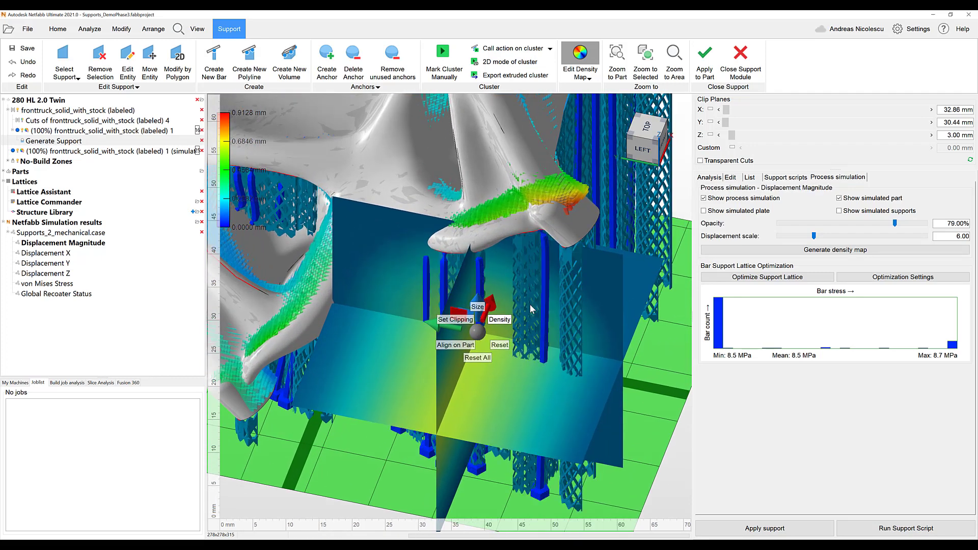
scroll(529, 305, "up", 3)
mouse_move(457, 278)
right_mouse_down()
mouse_move(448, 271)
mouse_move(465, 249)
mouse_move(448, 260)
mouse_move(456, 263)
right_mouse_up()
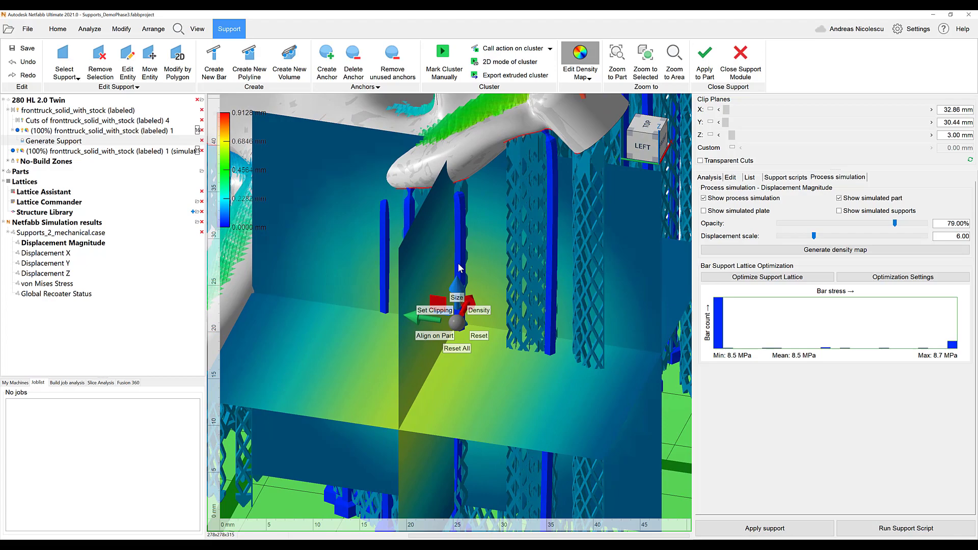
scroll(465, 268, "down", 5)
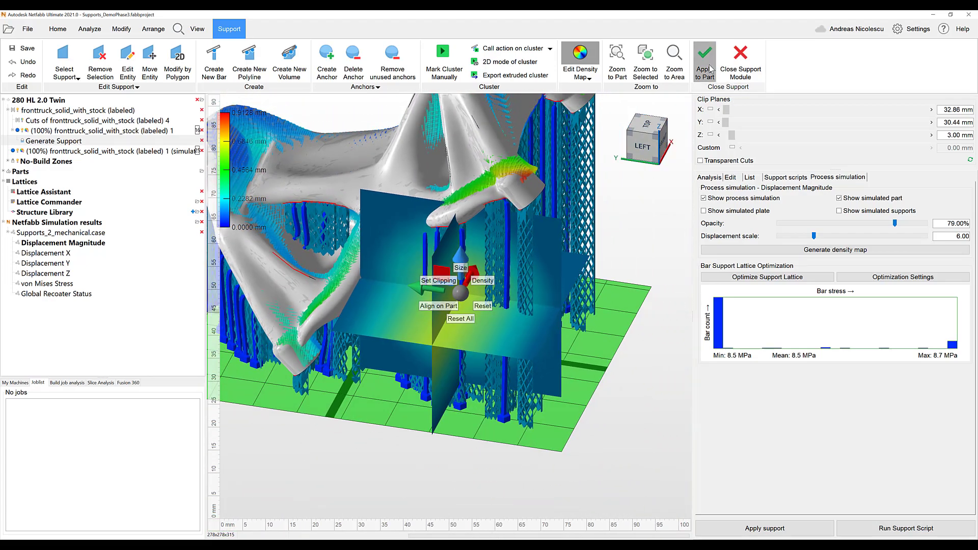
left_click(704, 63)
right_click_drag(441, 280, 445, 303)
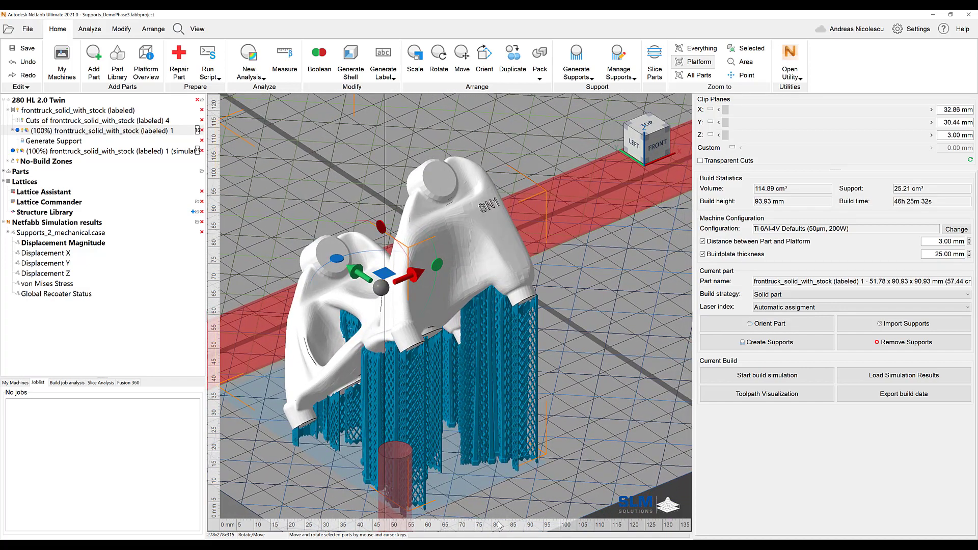